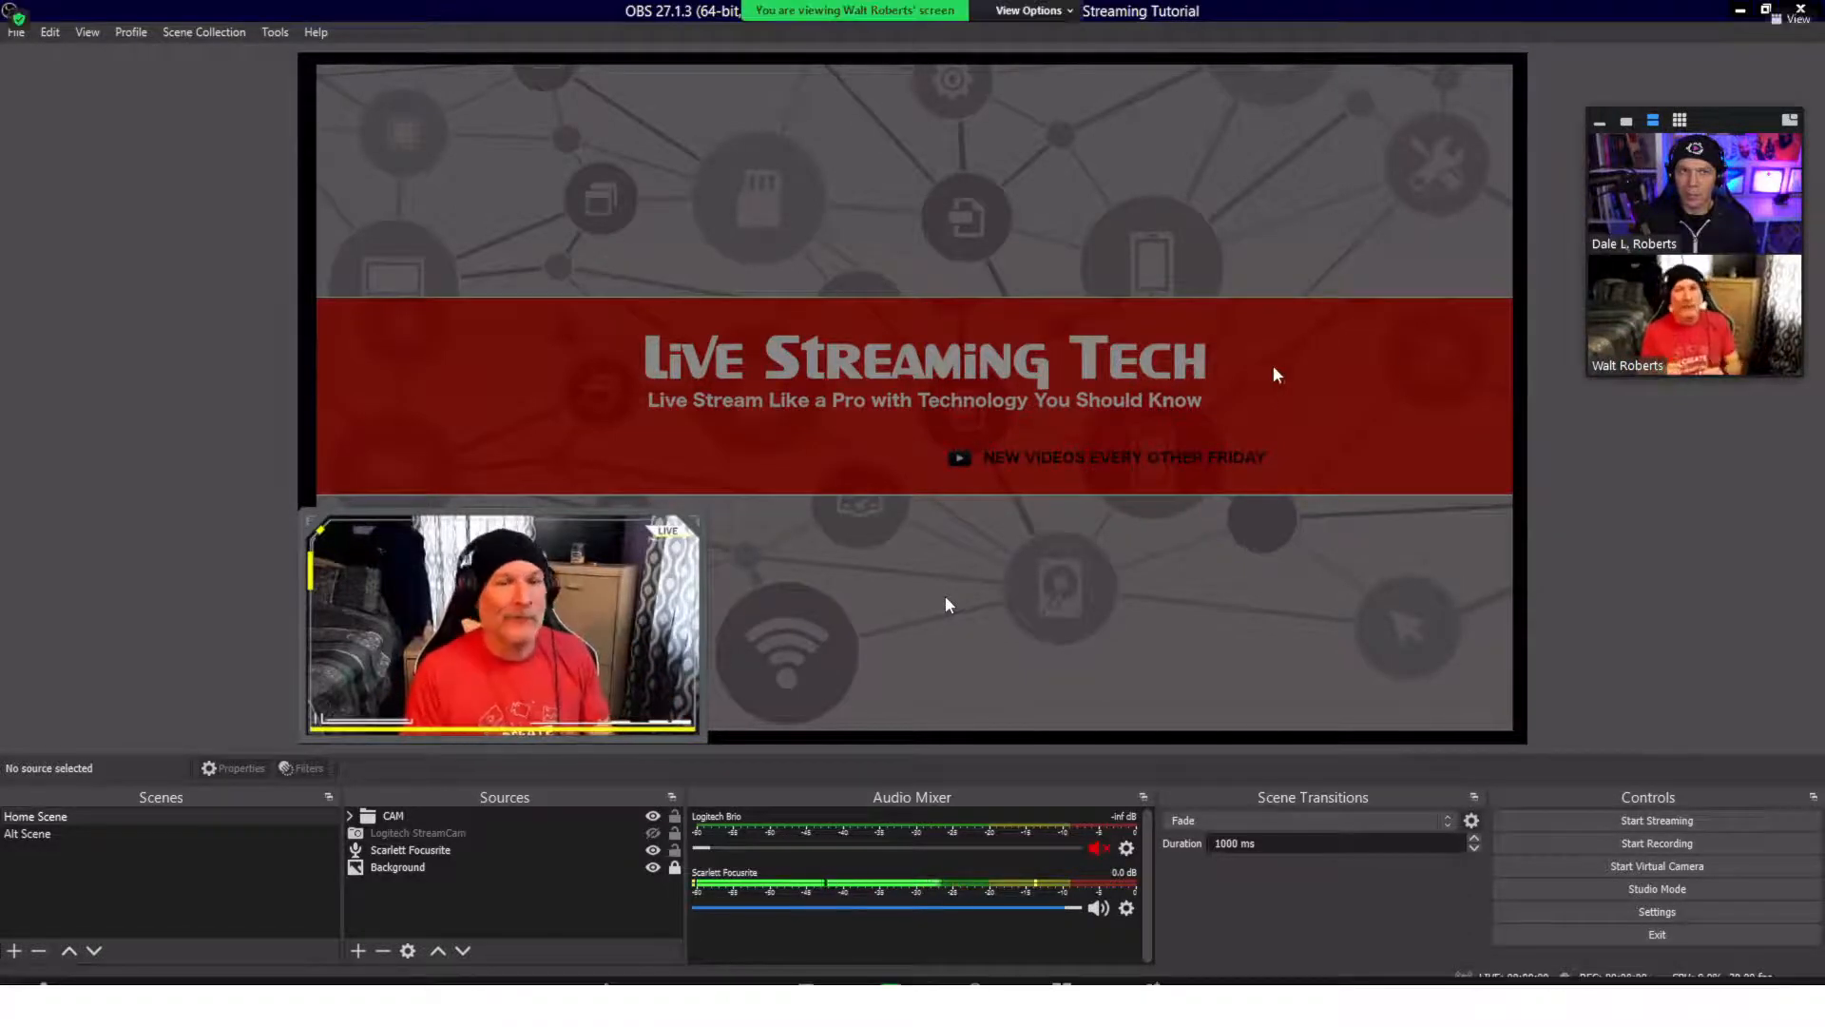
Step: Reduce the floating meeting video panel to a single thumbnail of the active speaker
{"action": "left_click", "coordinate": [1600, 122]}
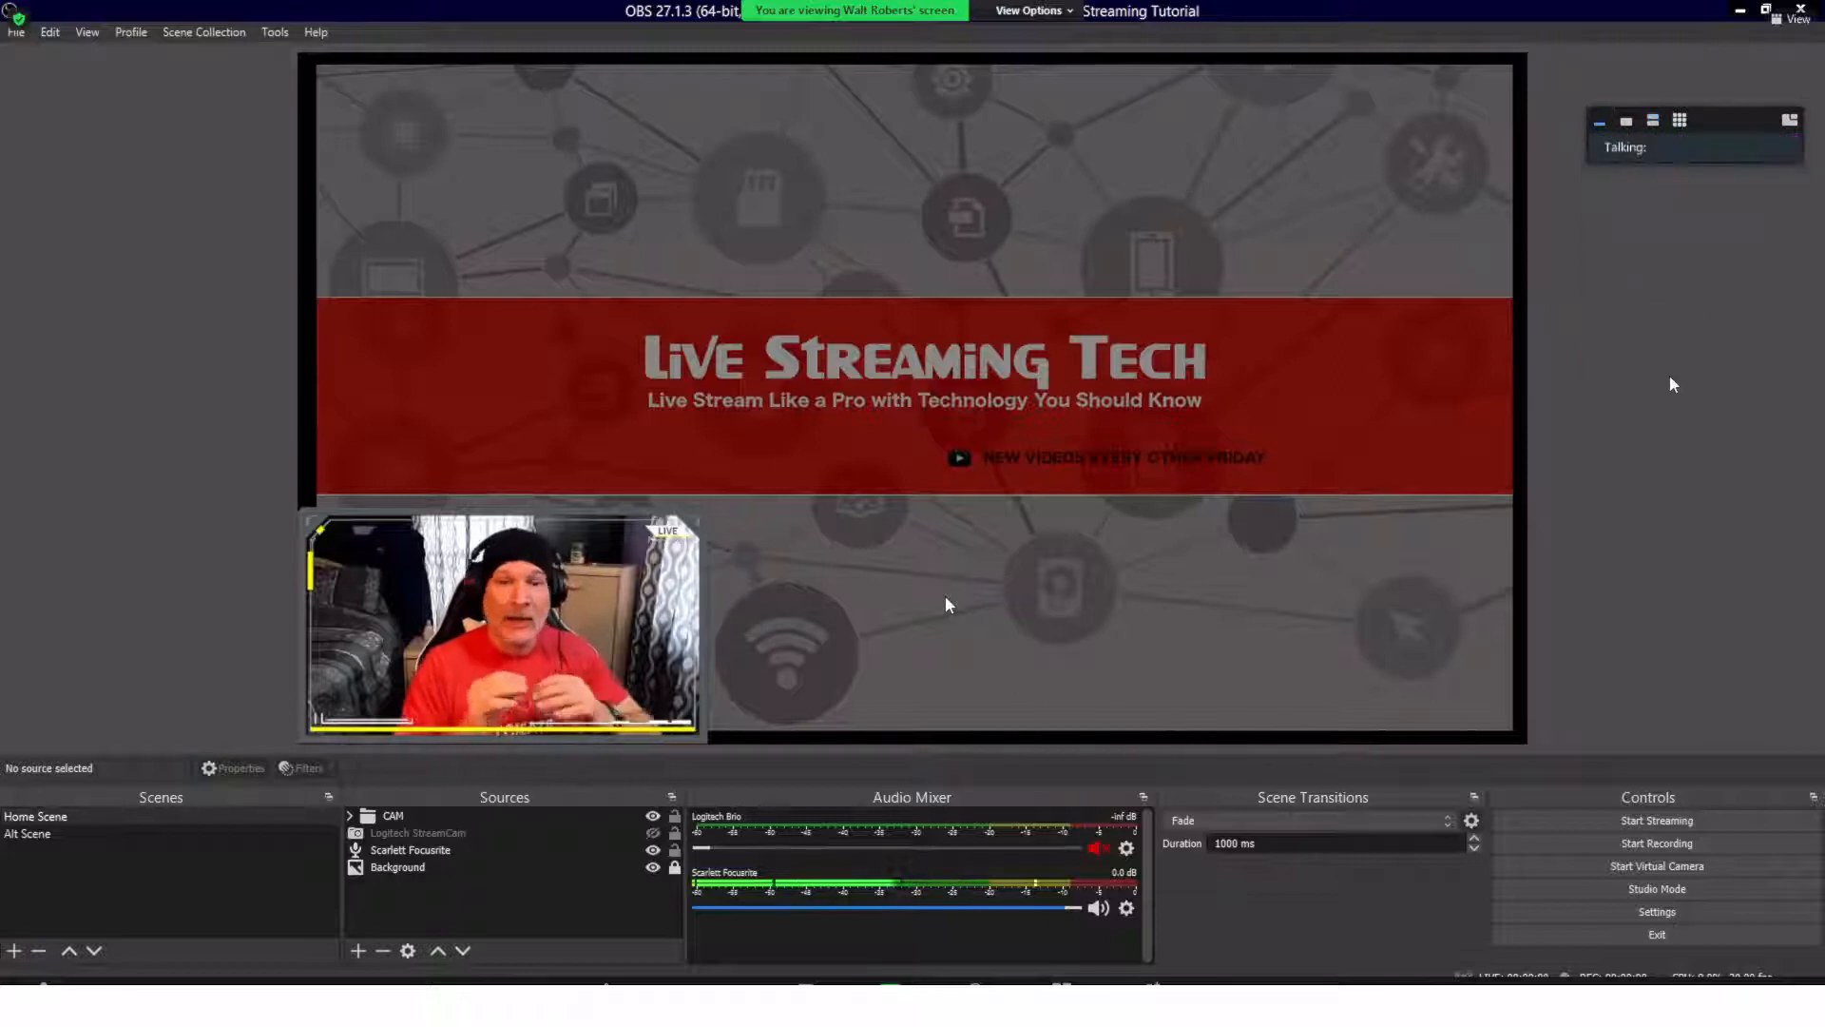
{"action": "left_click", "coordinate": [1627, 122]}
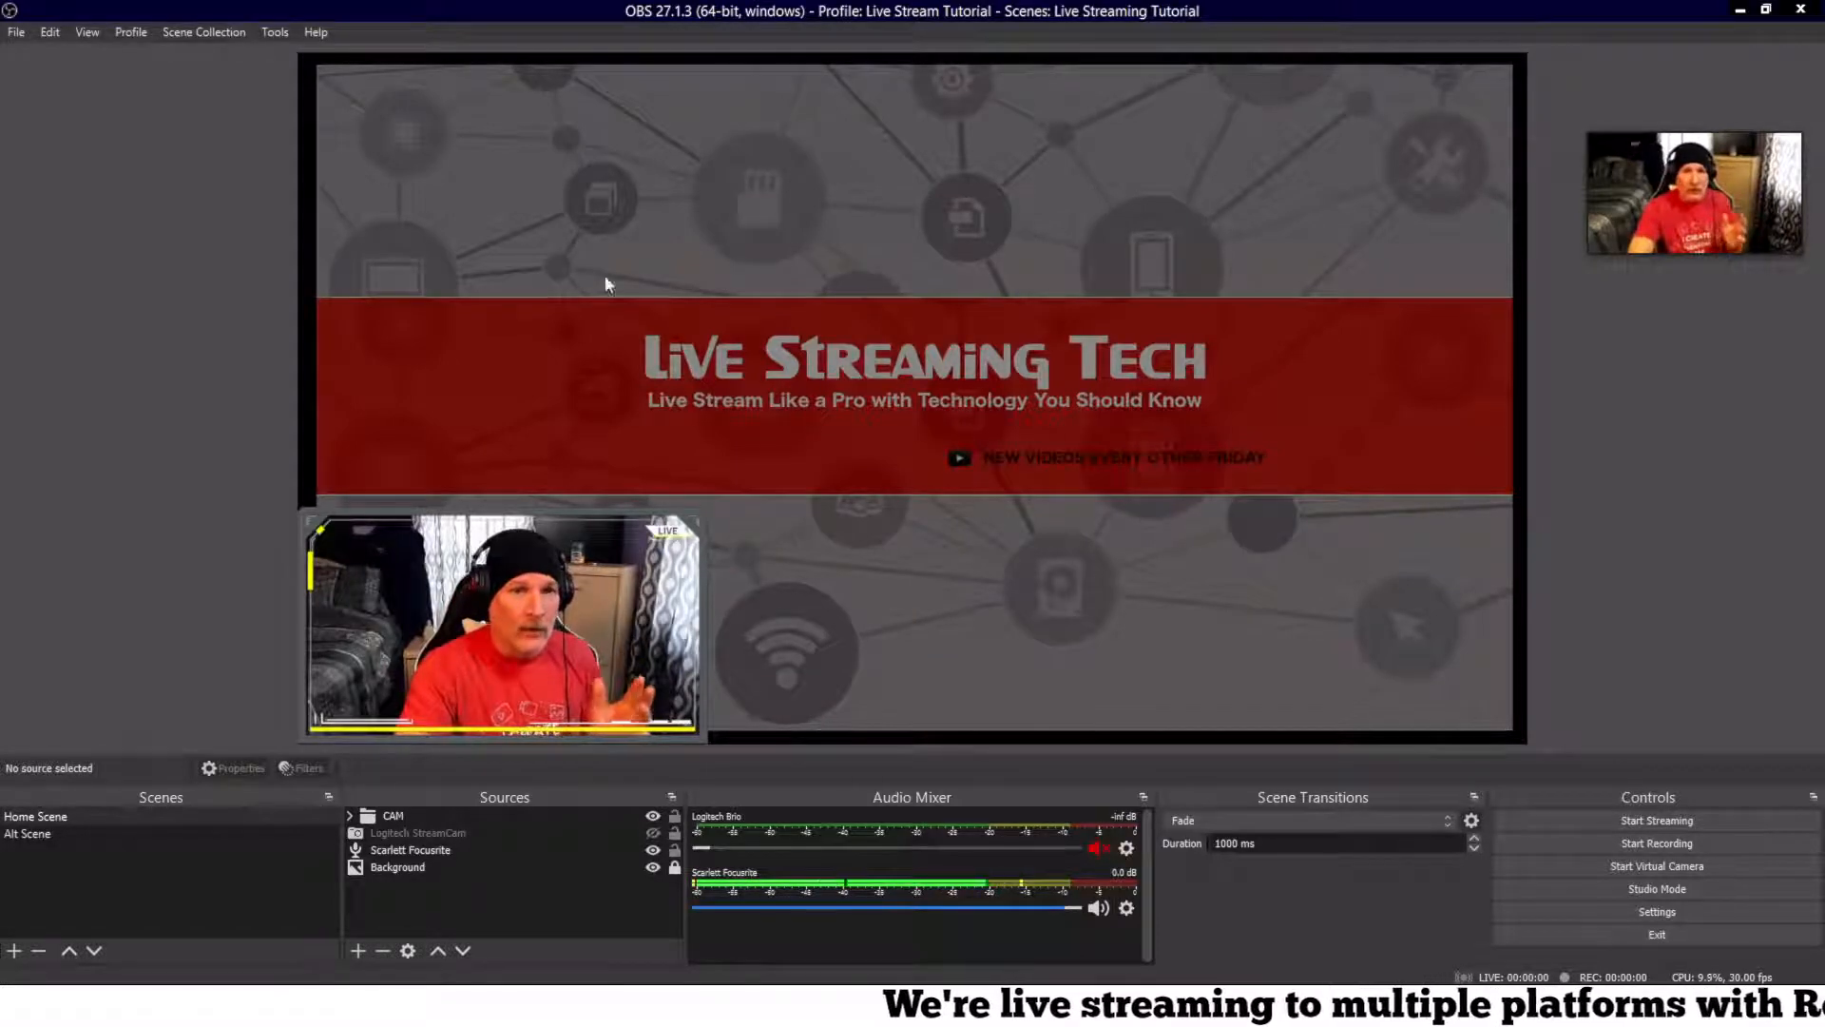
Step: Switch the output mode to Advanced in the output settings
{"action": "left_click", "coordinate": [1697, 912]}
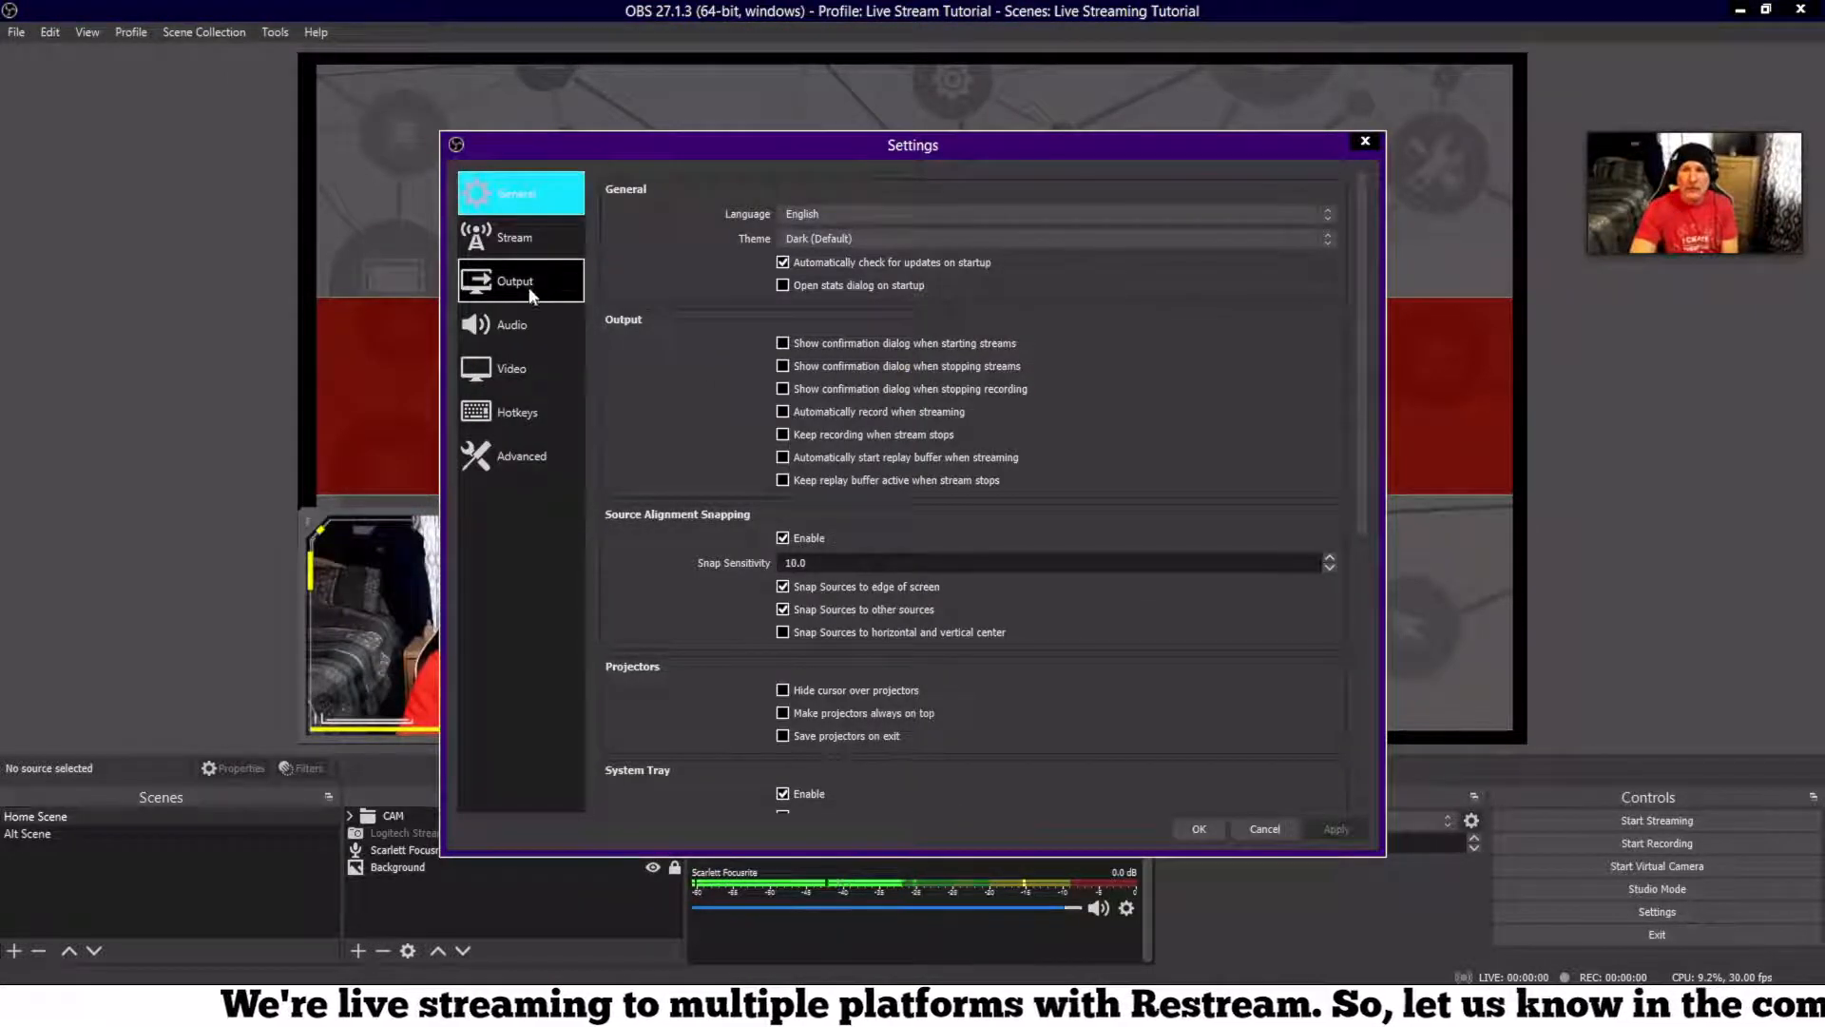
{"action": "left_click", "coordinate": [525, 367]}
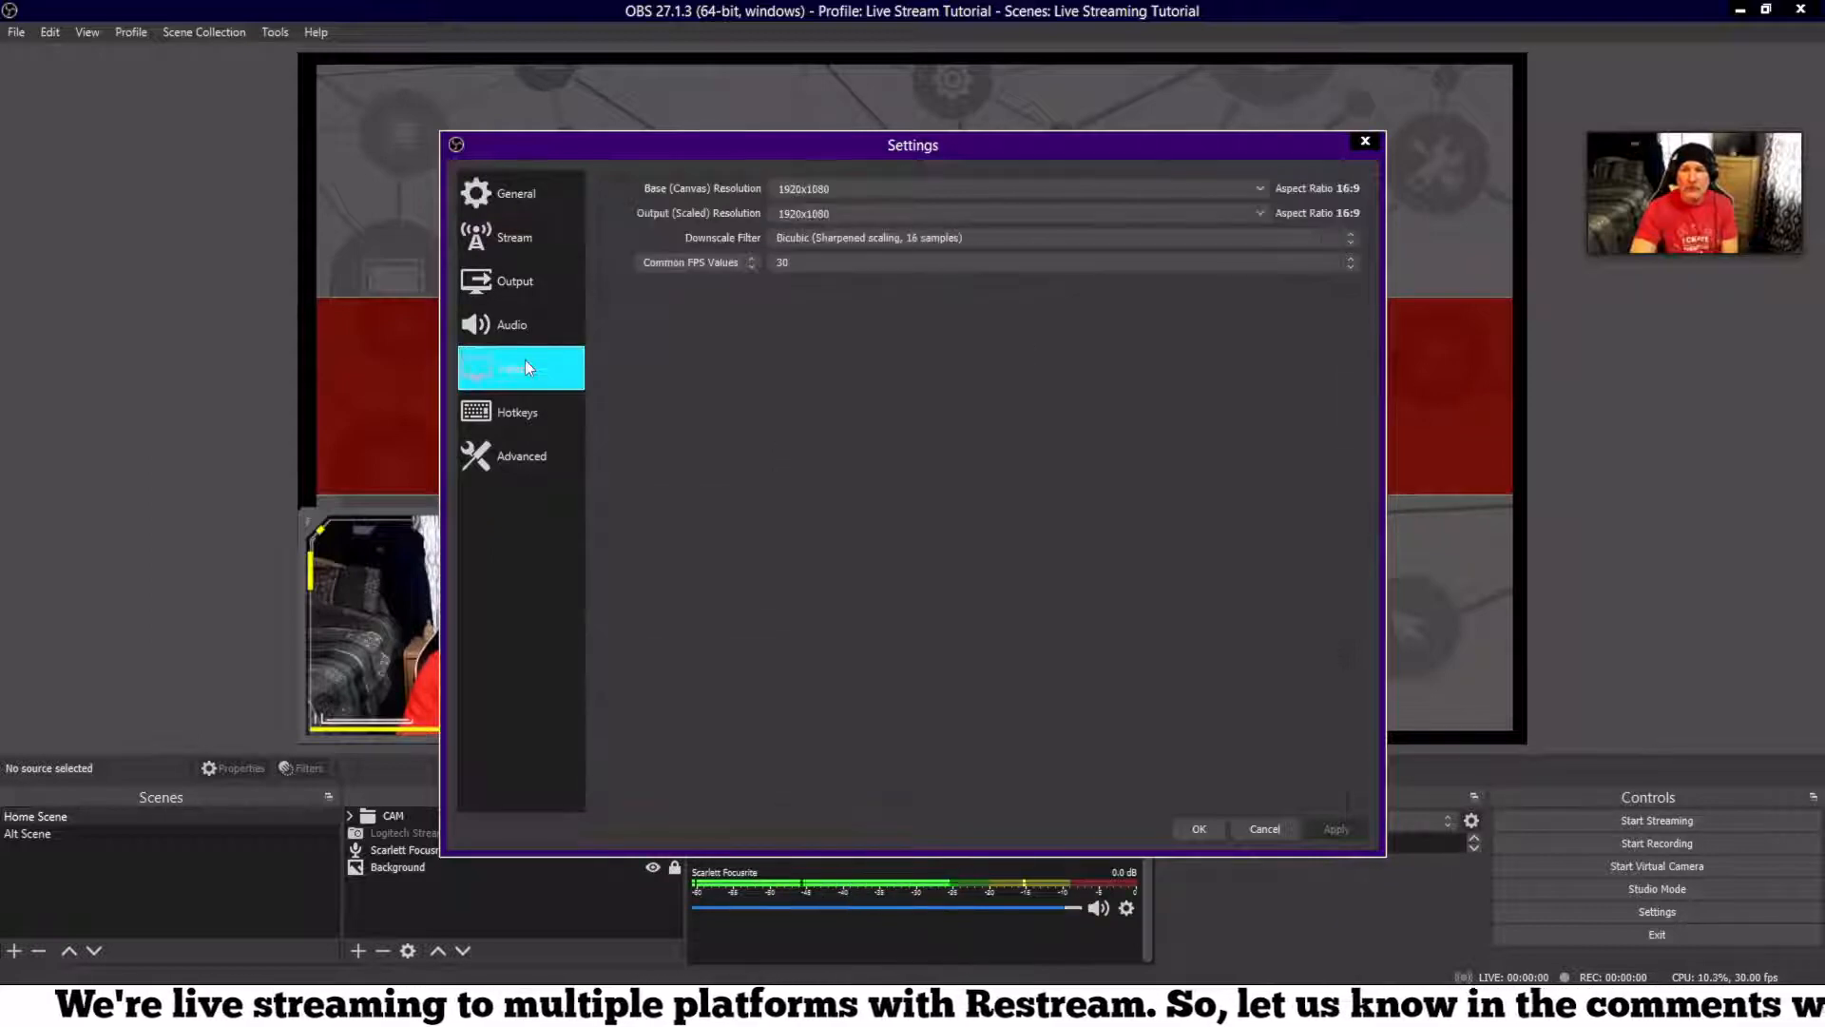
{"action": "left_click", "coordinate": [533, 298]}
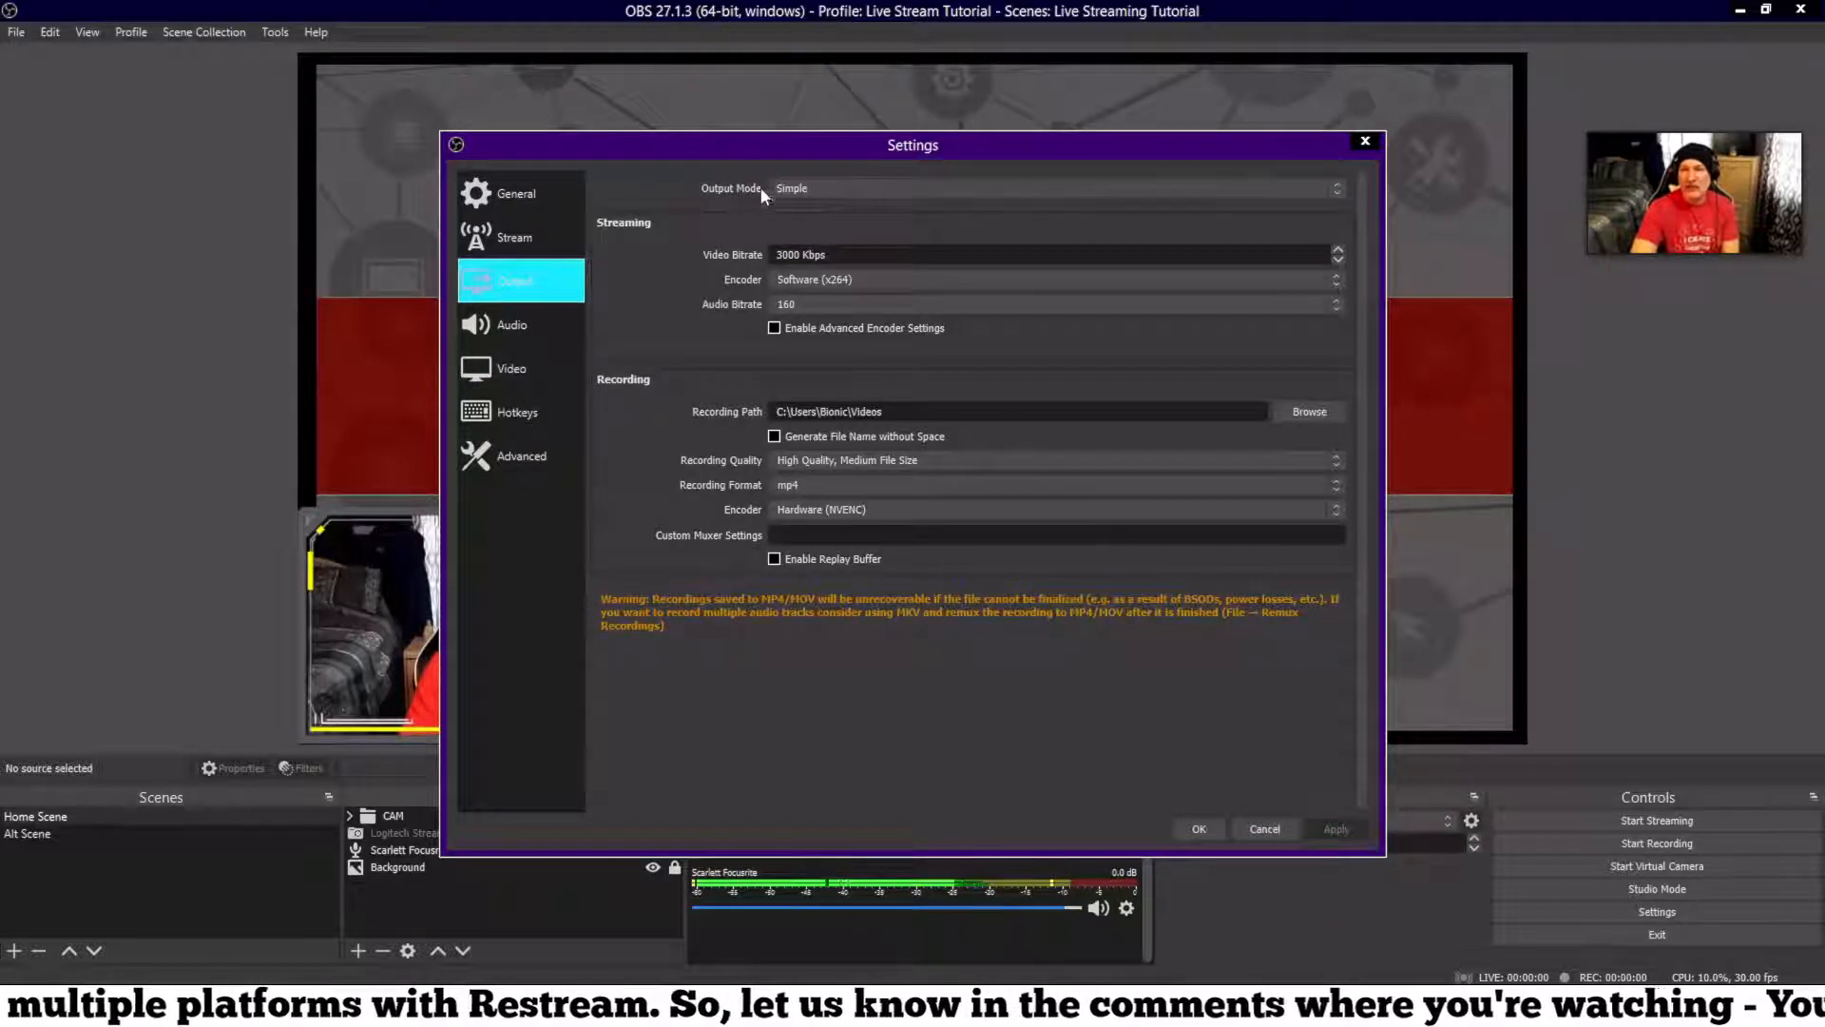
{"action": "left_click", "coordinate": [1327, 191]}
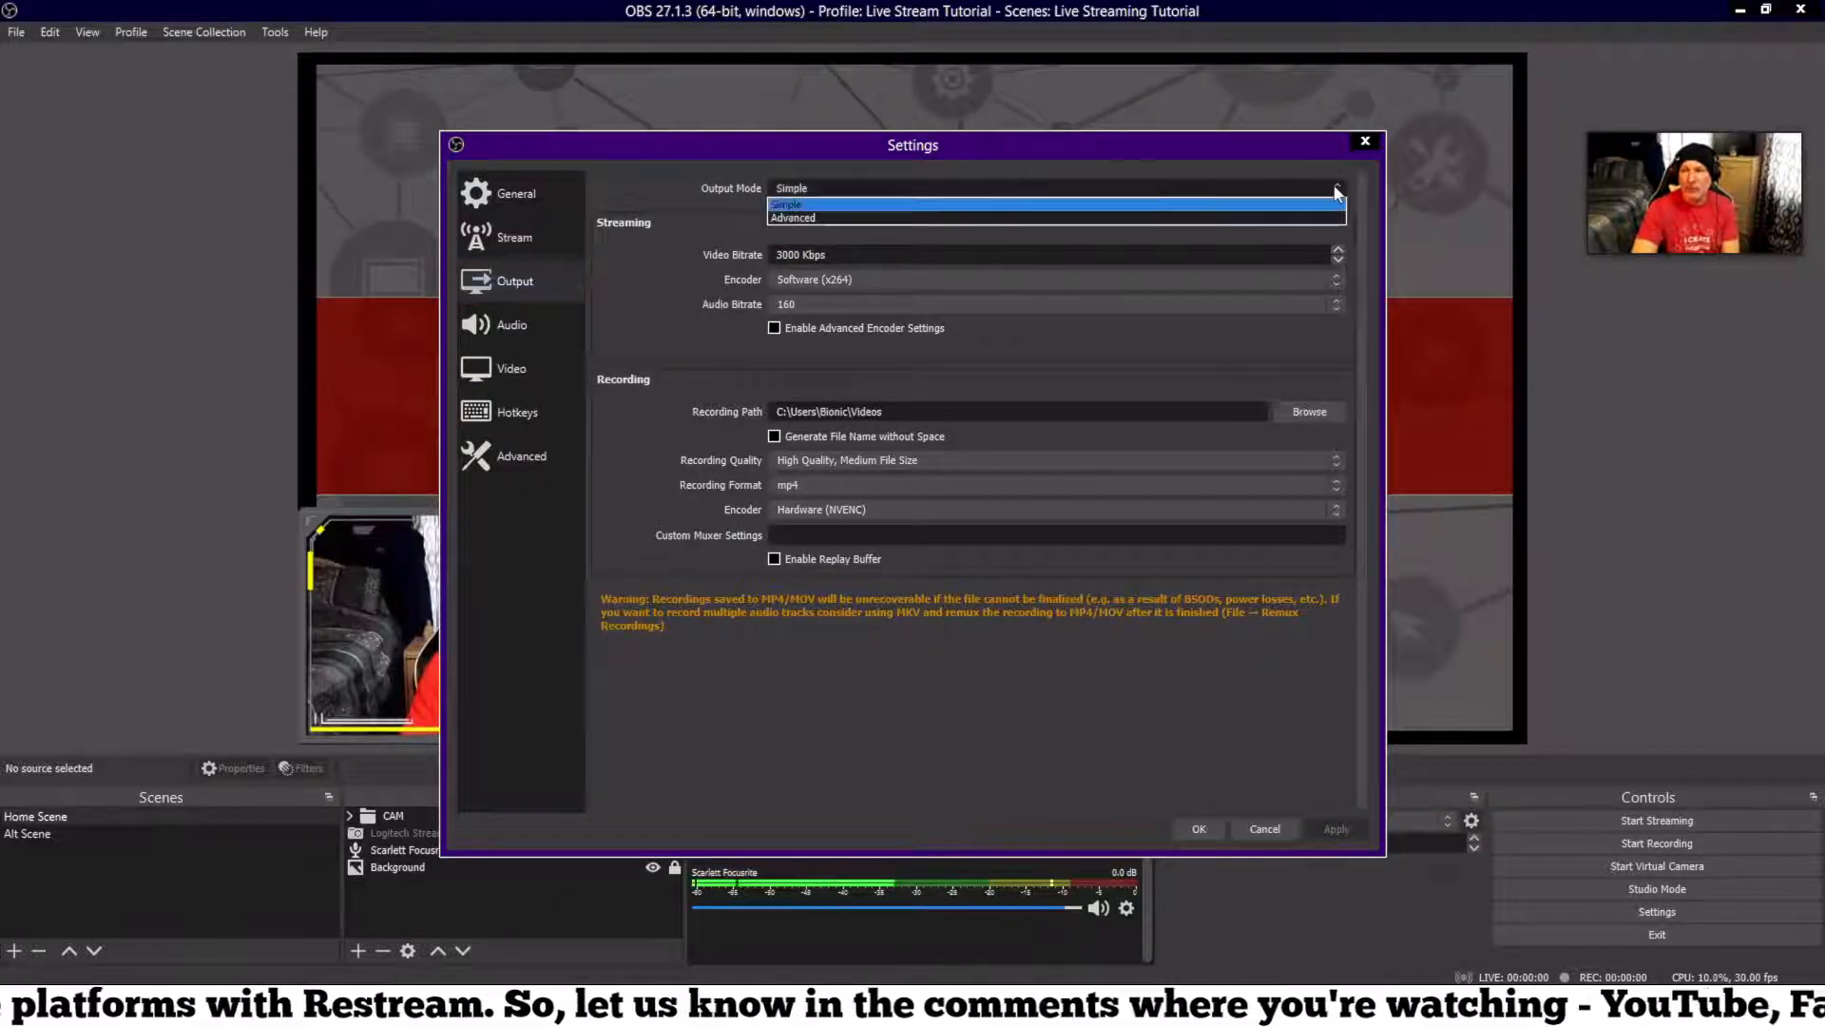
{"action": "left_click", "coordinate": [1326, 205]}
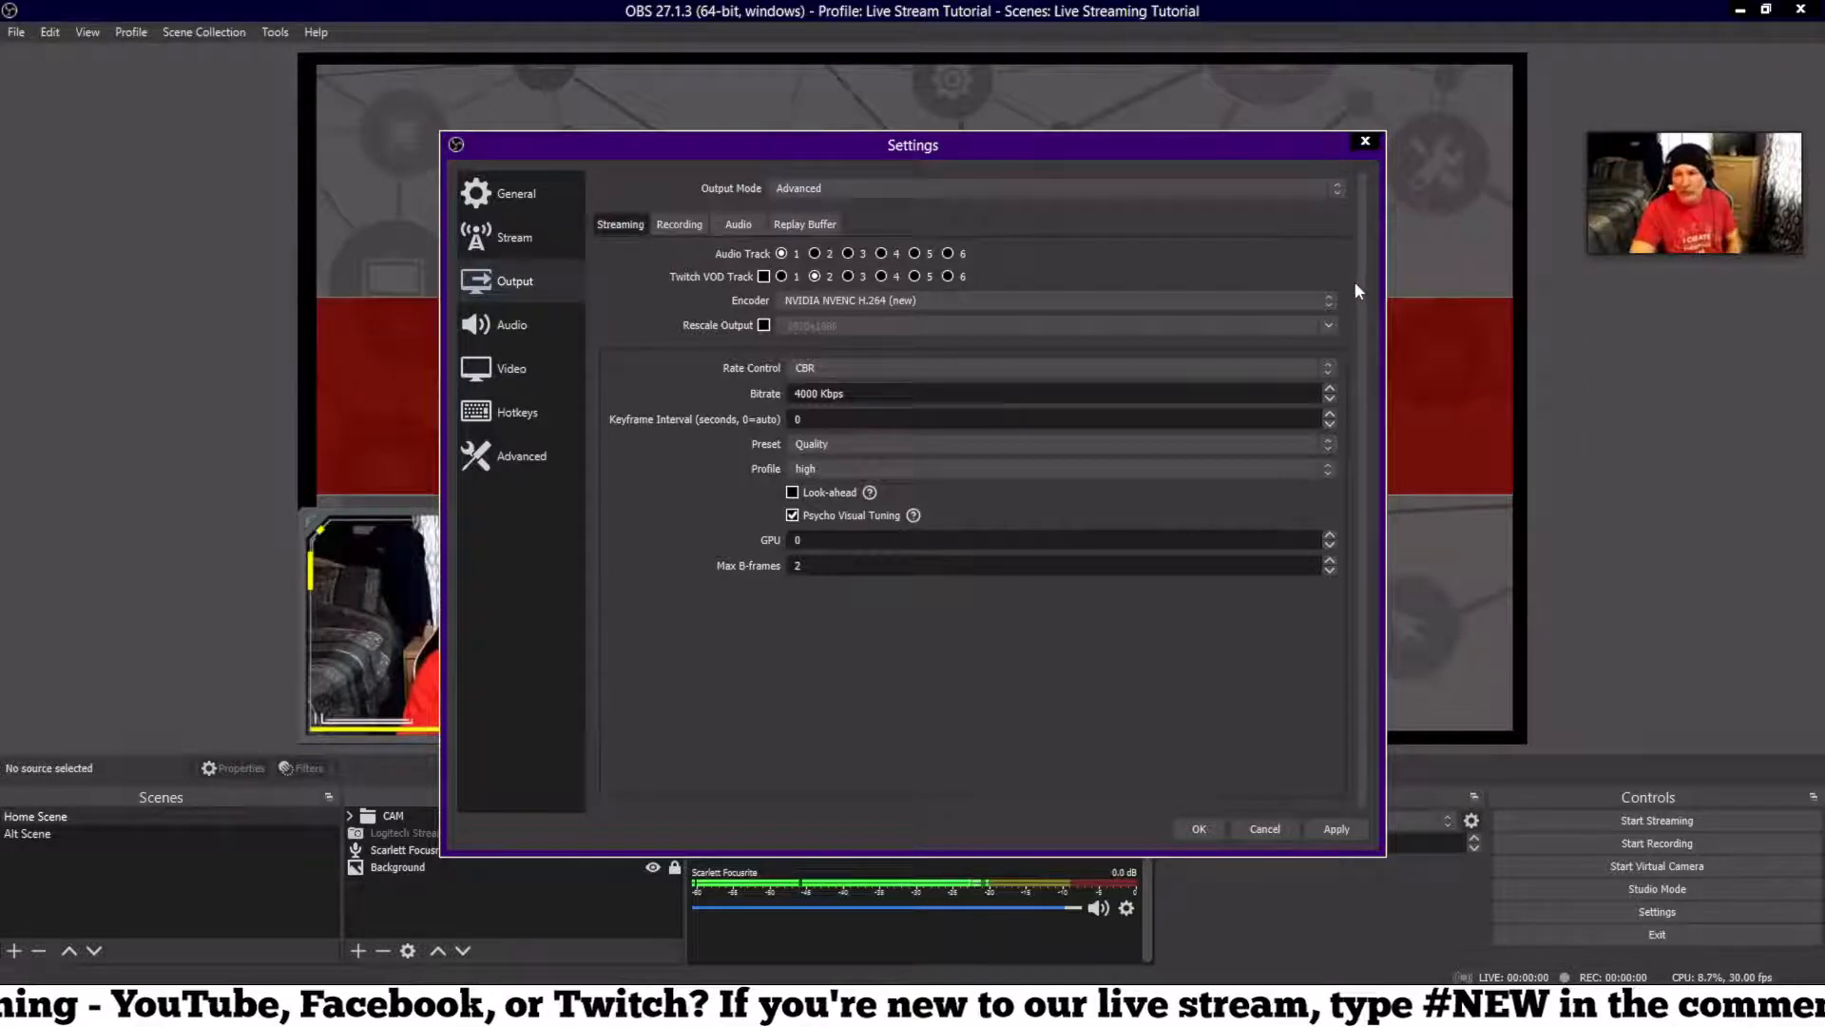
Step: Review the available streaming encoders and check the canvas resolution, output resolution and frame rate settings
{"action": "left_click", "coordinate": [1333, 300]}
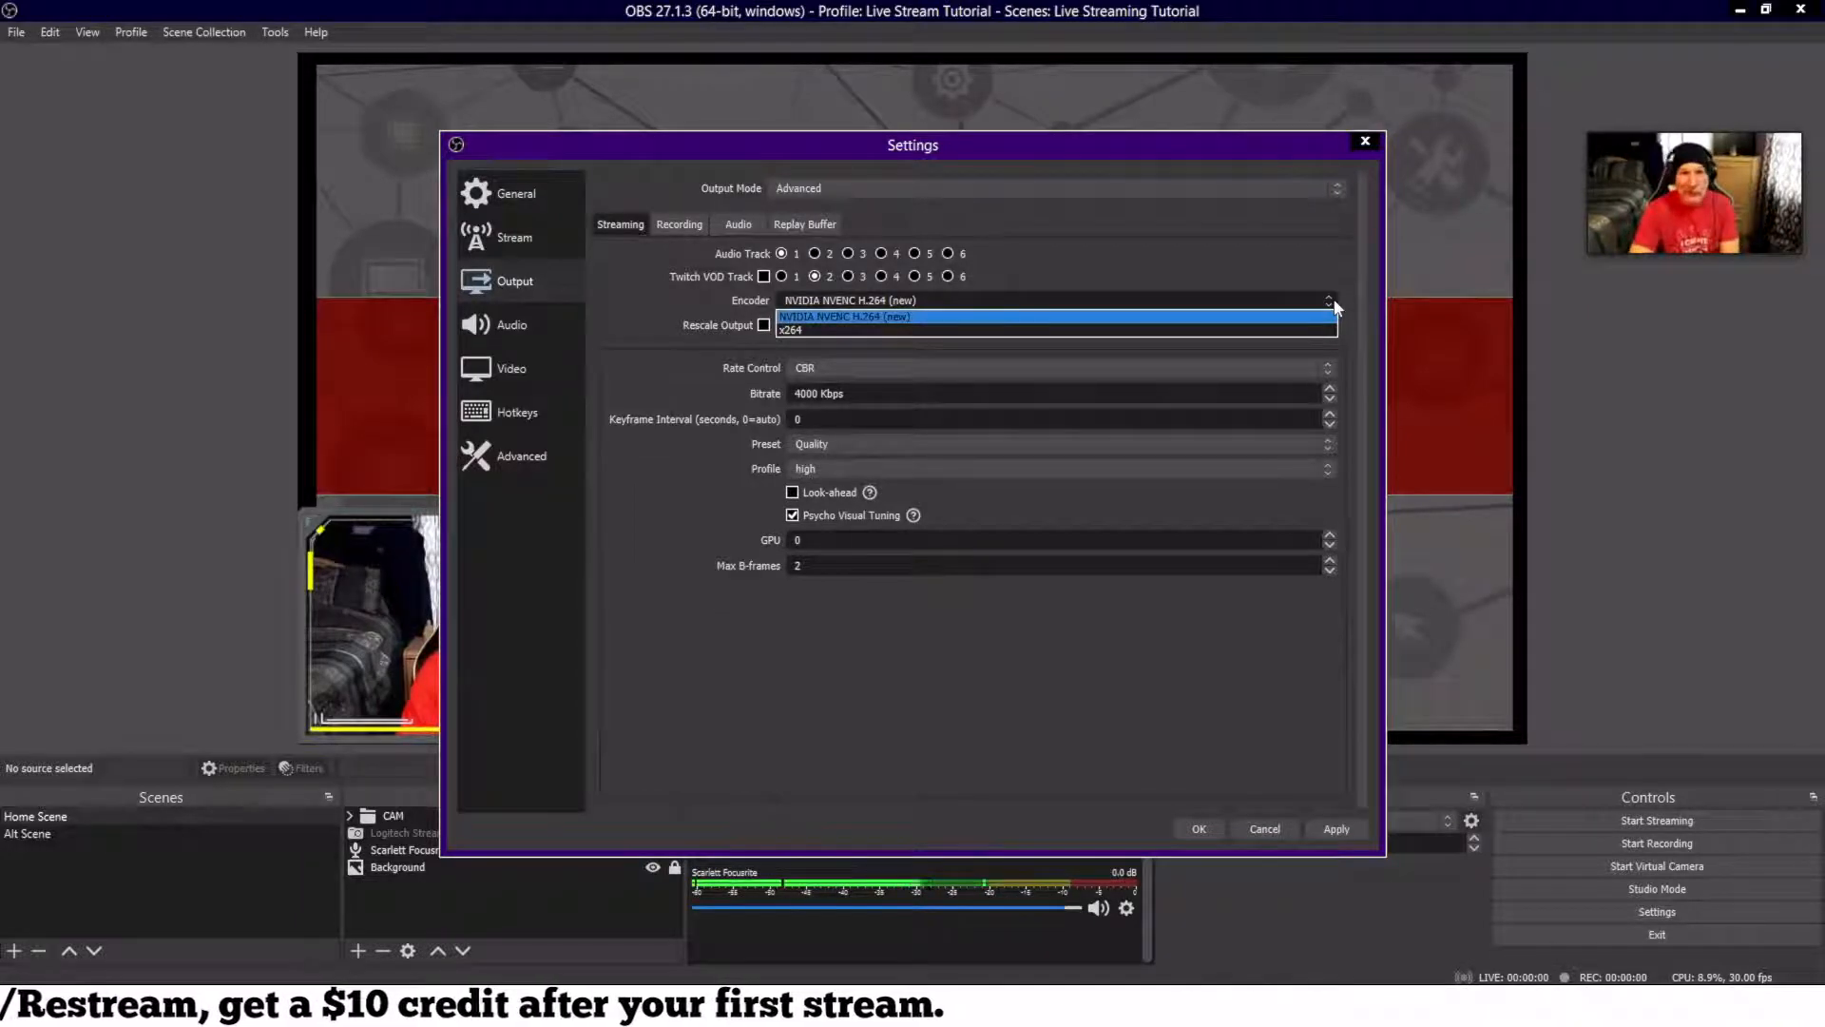
{"action": "left_click", "coordinate": [1176, 322]}
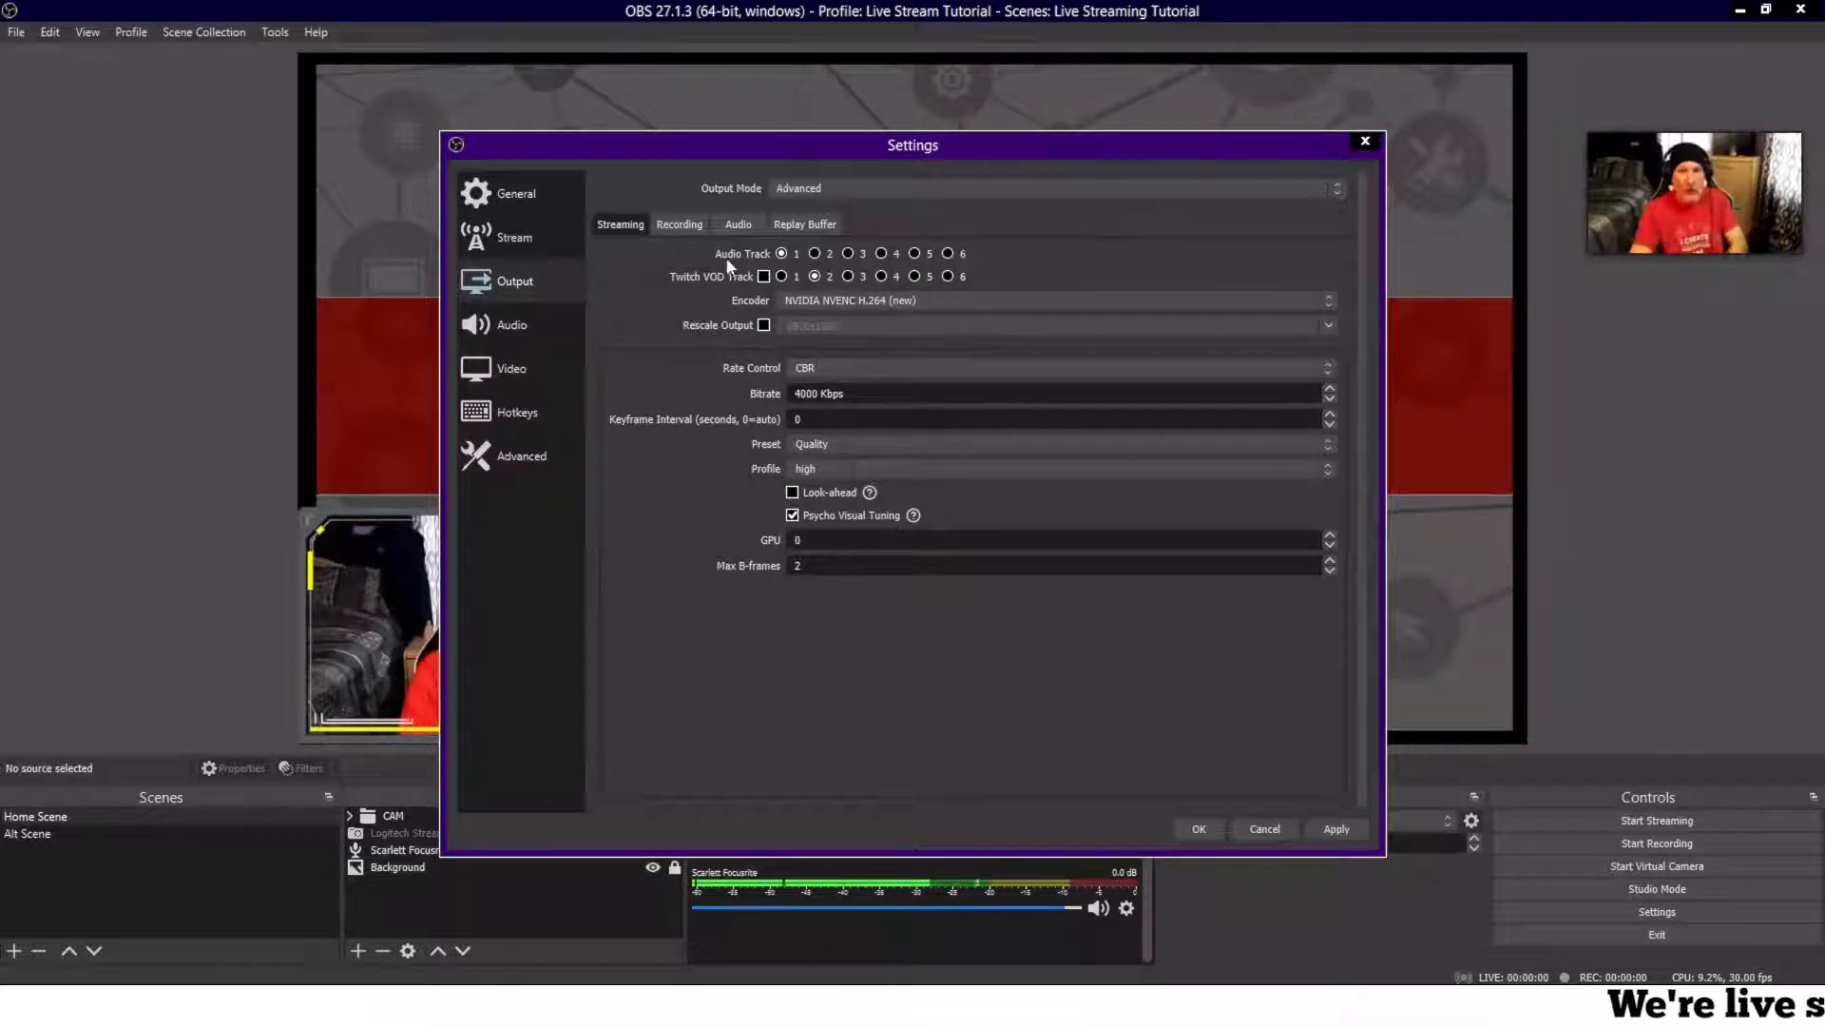
{"action": "left_click", "coordinate": [510, 383]}
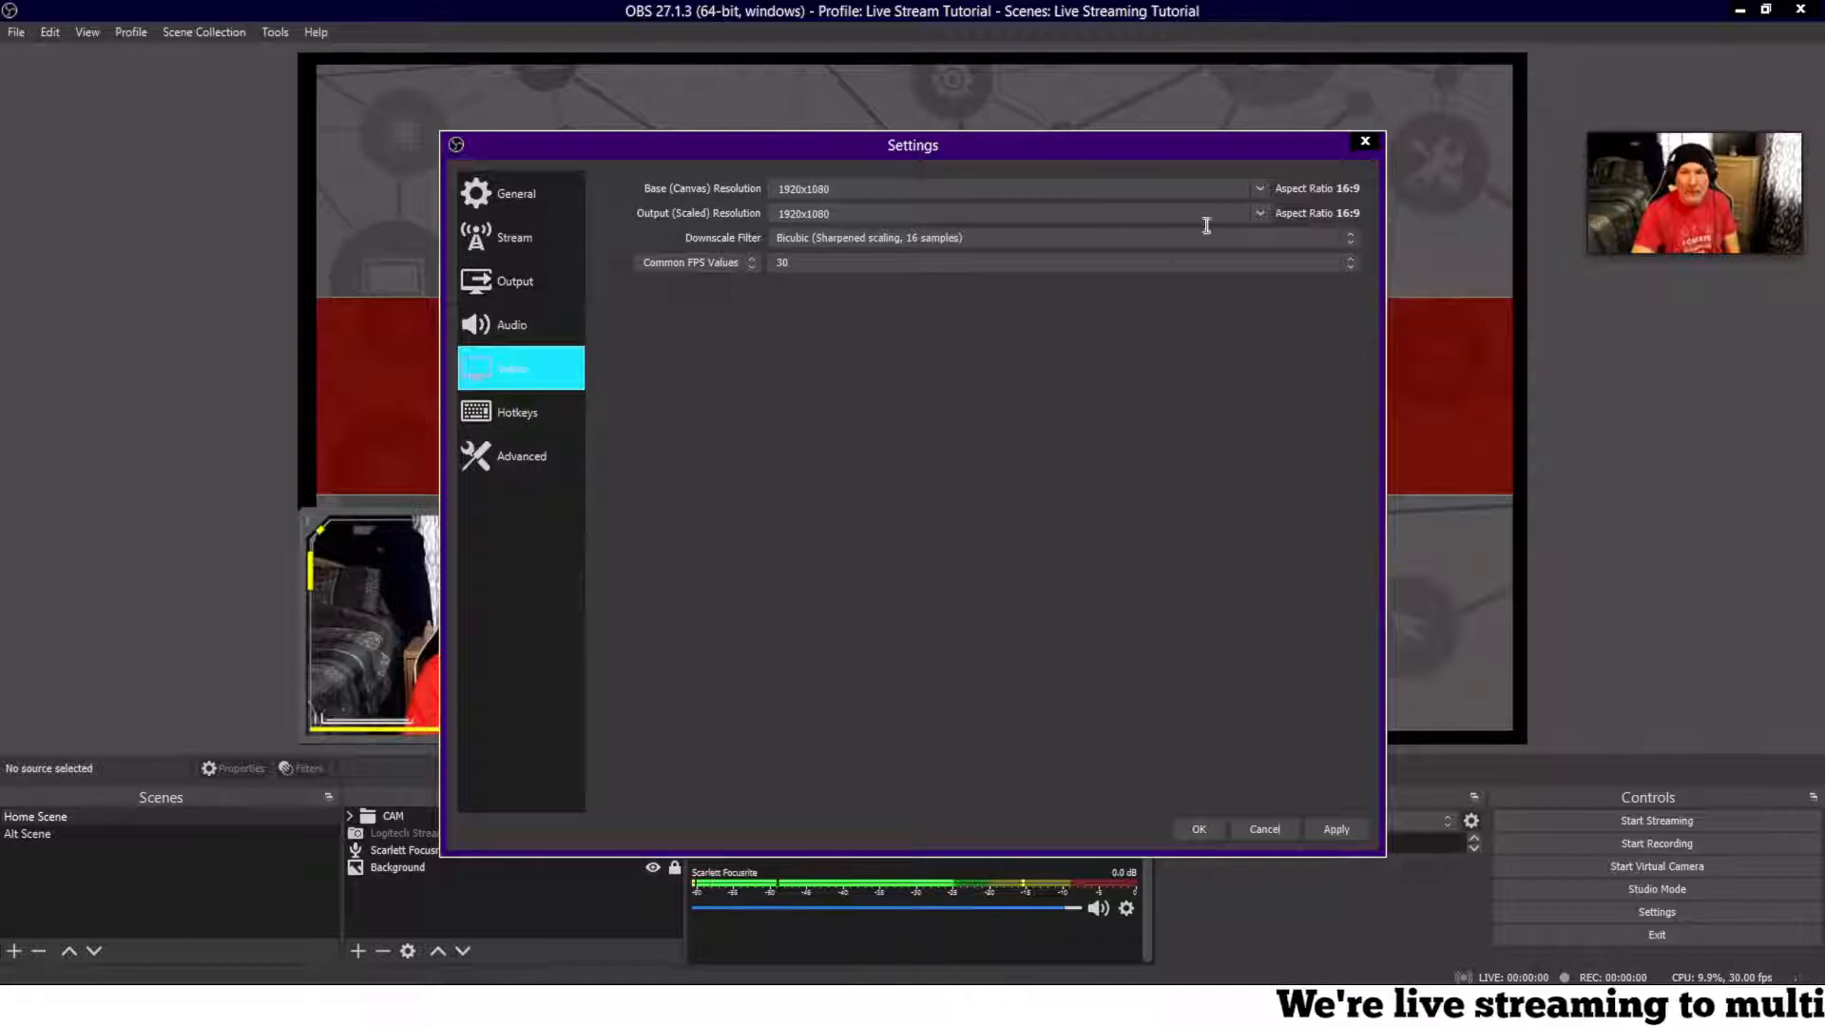
{"action": "left_click", "coordinate": [531, 291]}
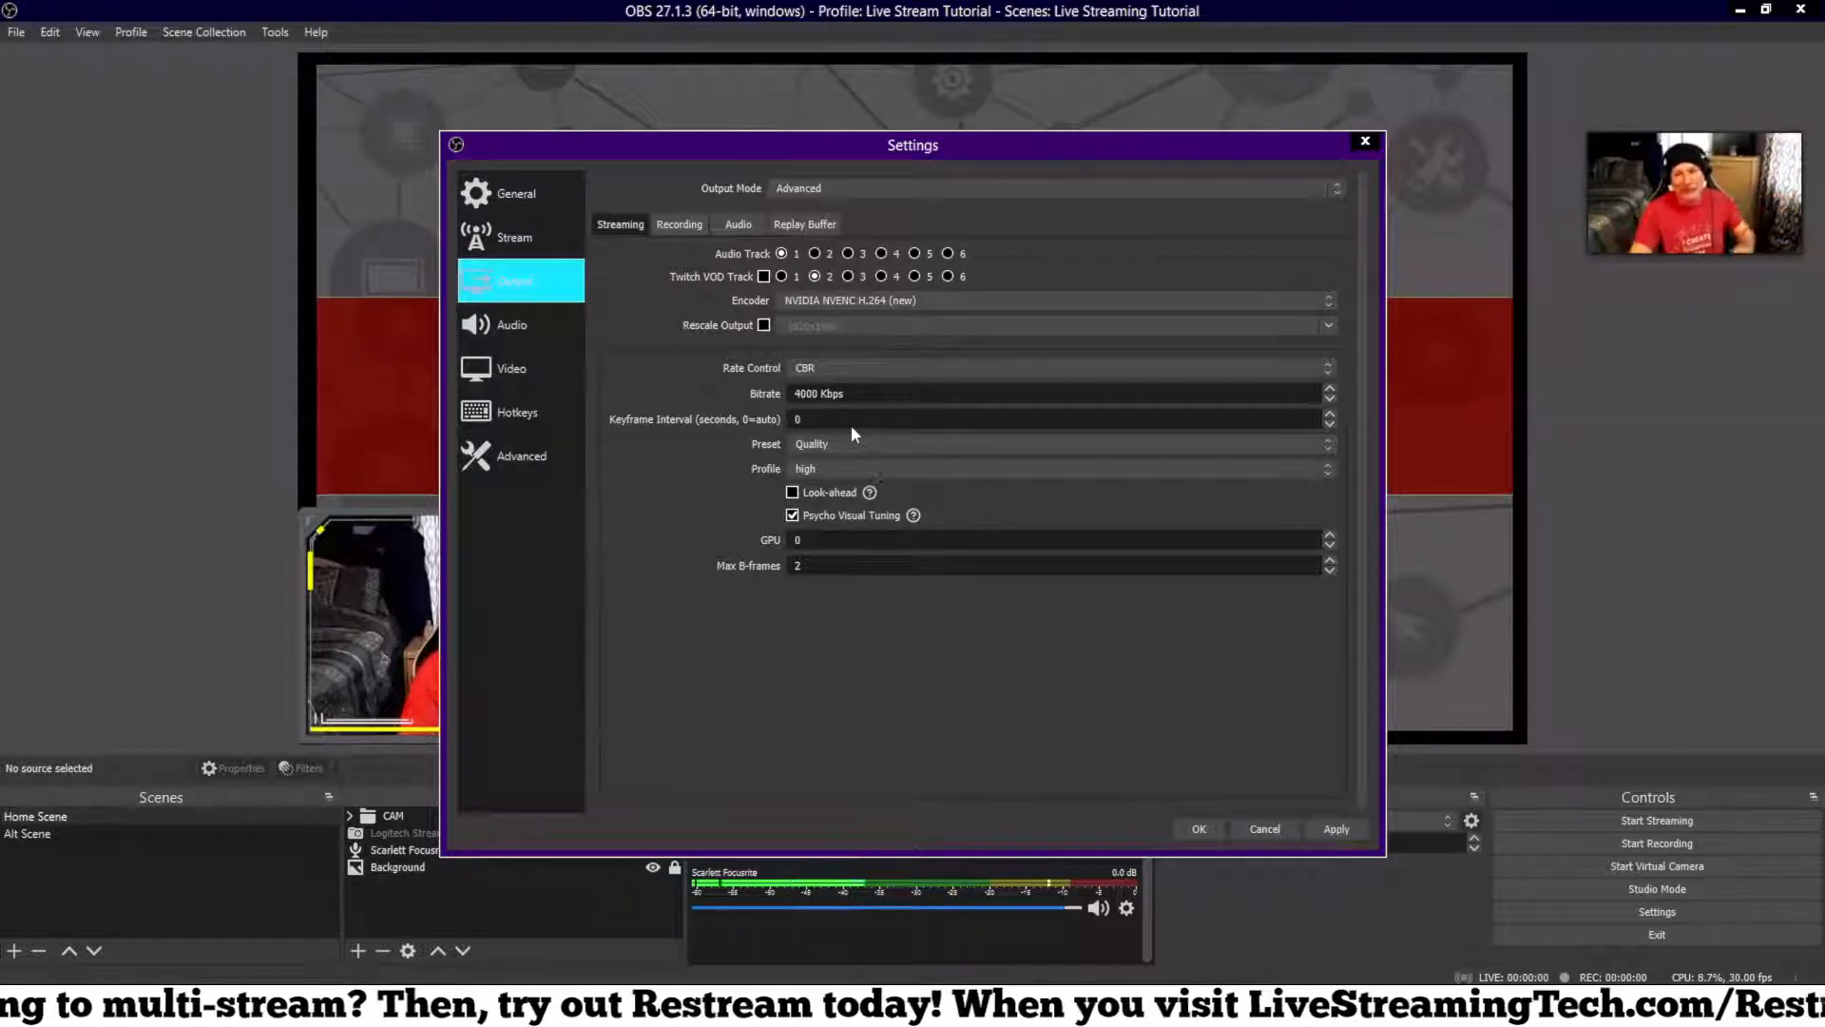
Step: Choose mp4 as the recording format and compare the recording settings with the streaming settings
{"action": "left_click", "coordinate": [679, 228]}
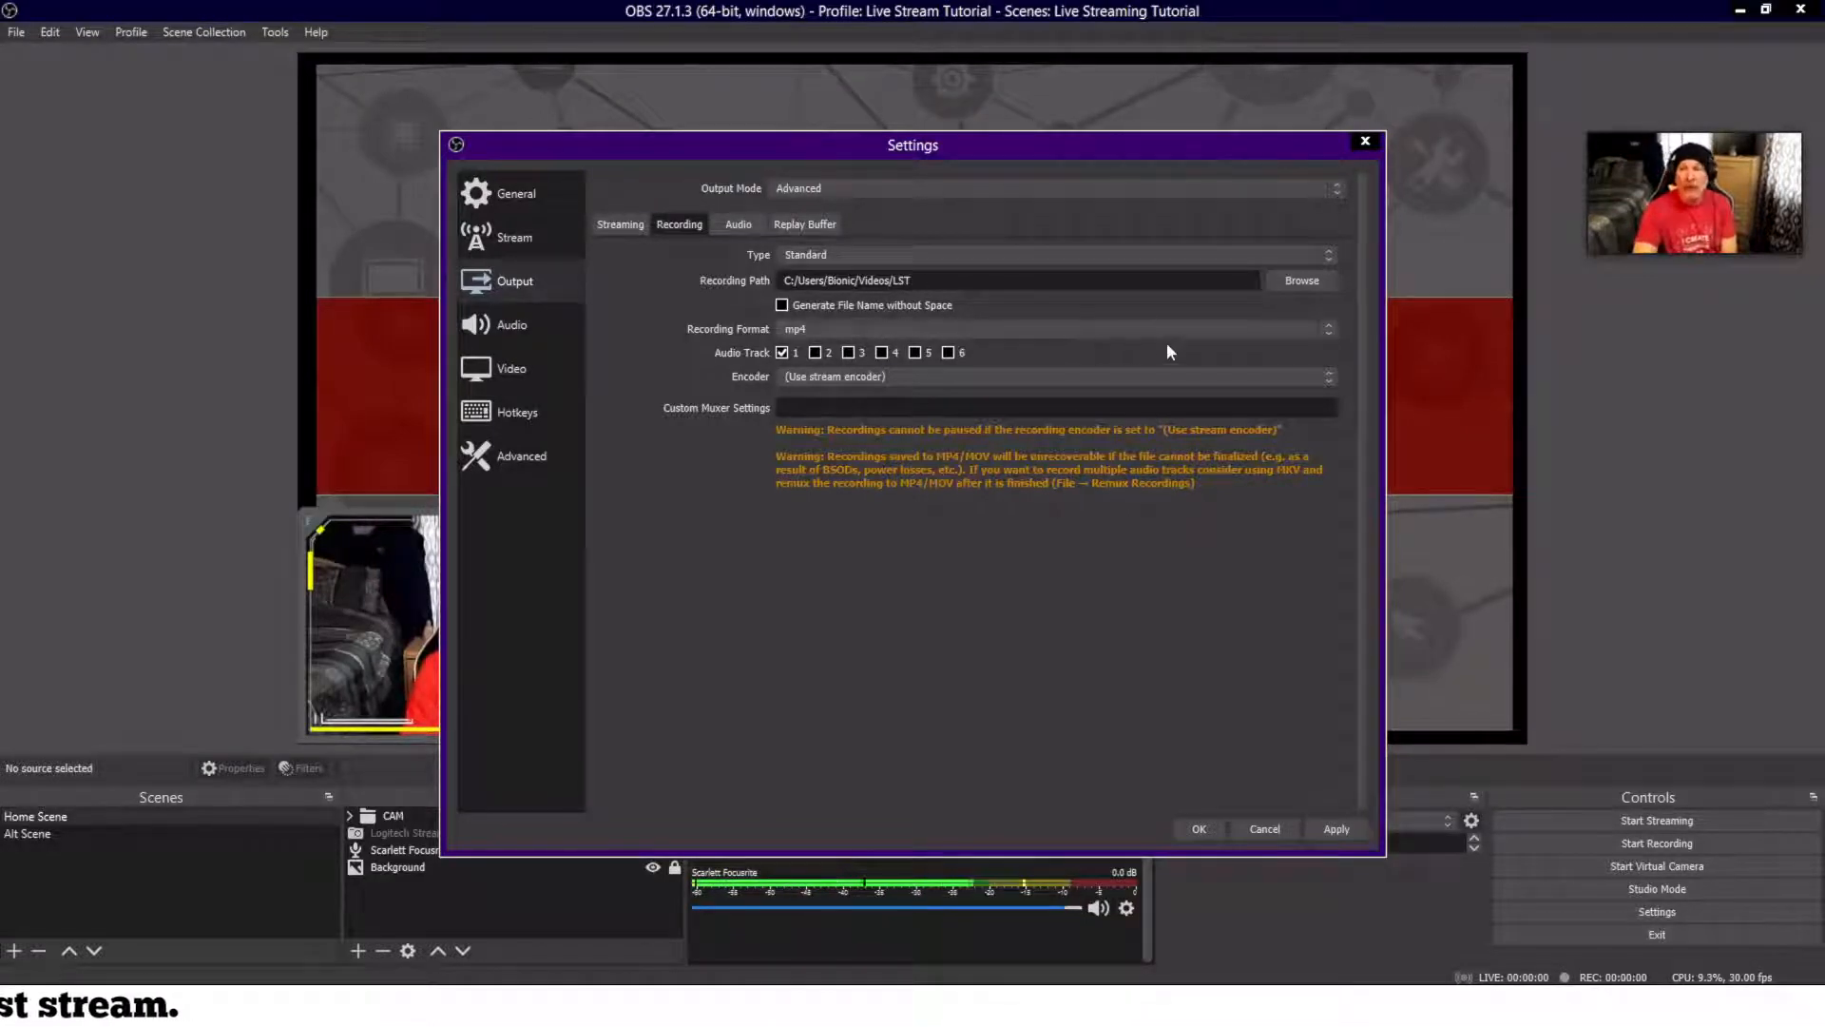
{"action": "left_click", "coordinate": [1327, 329]}
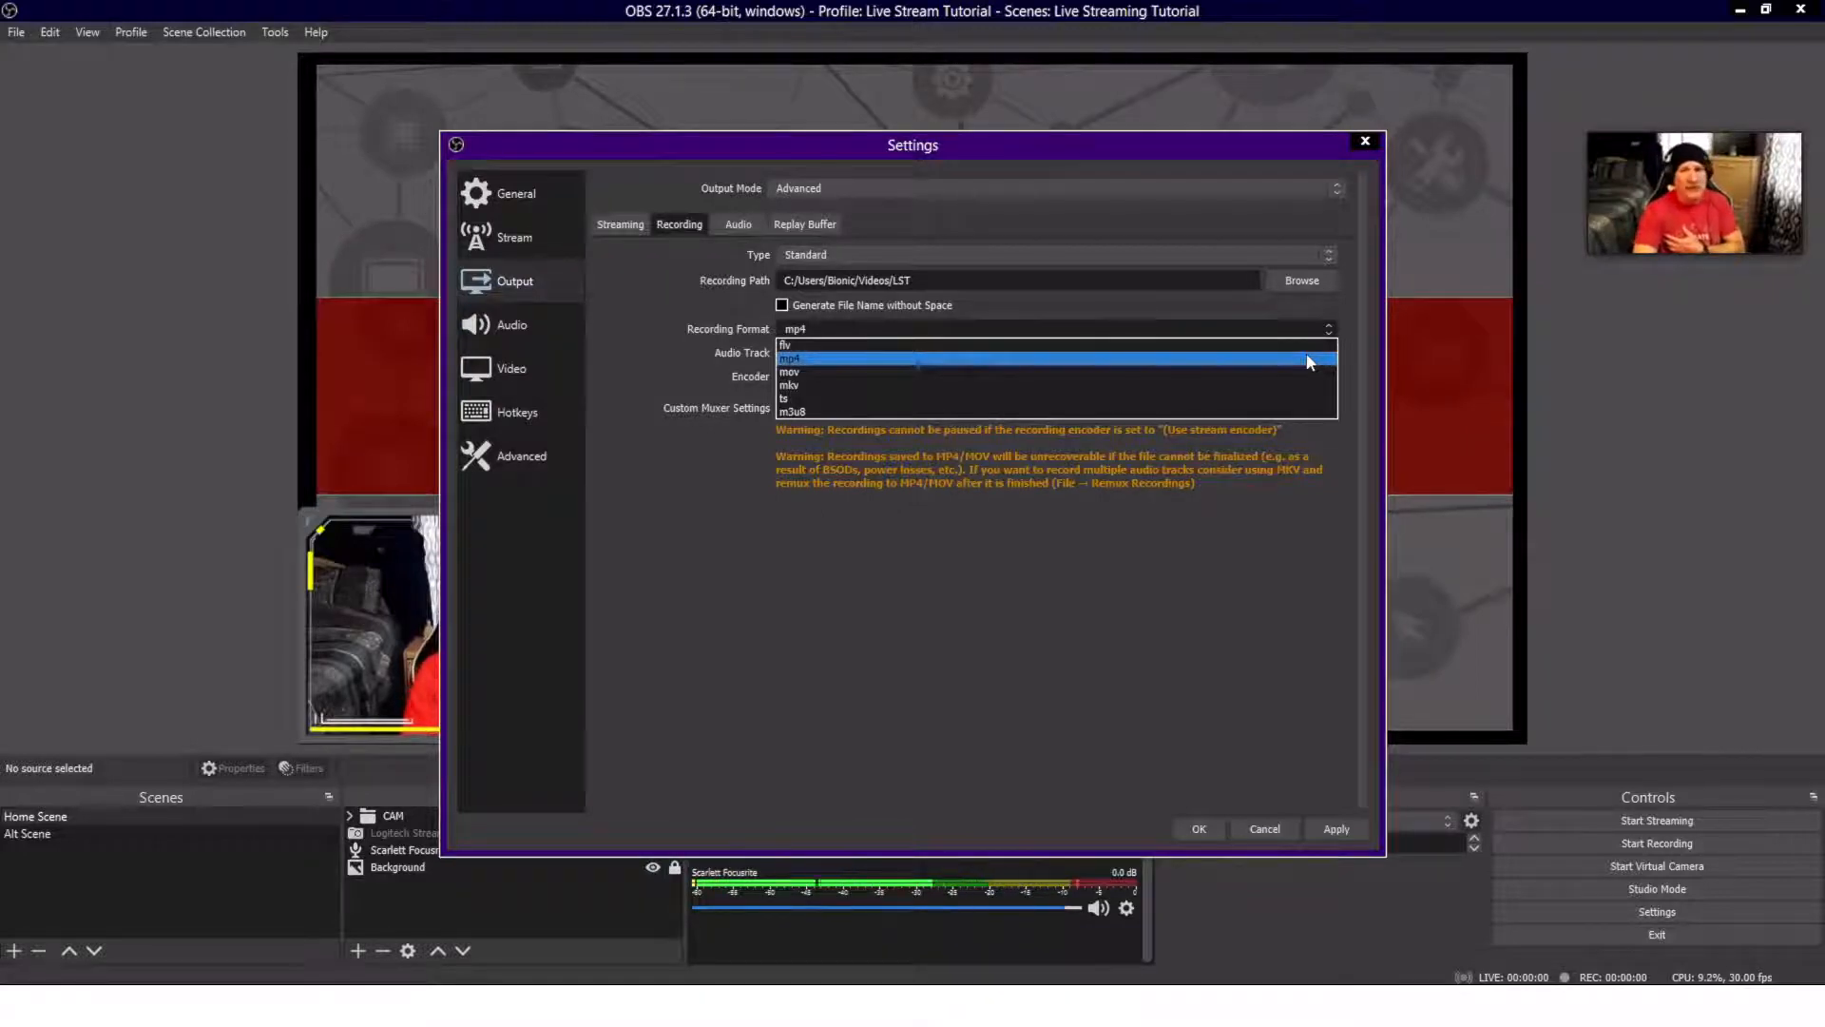
{"action": "left_click", "coordinate": [1307, 357]}
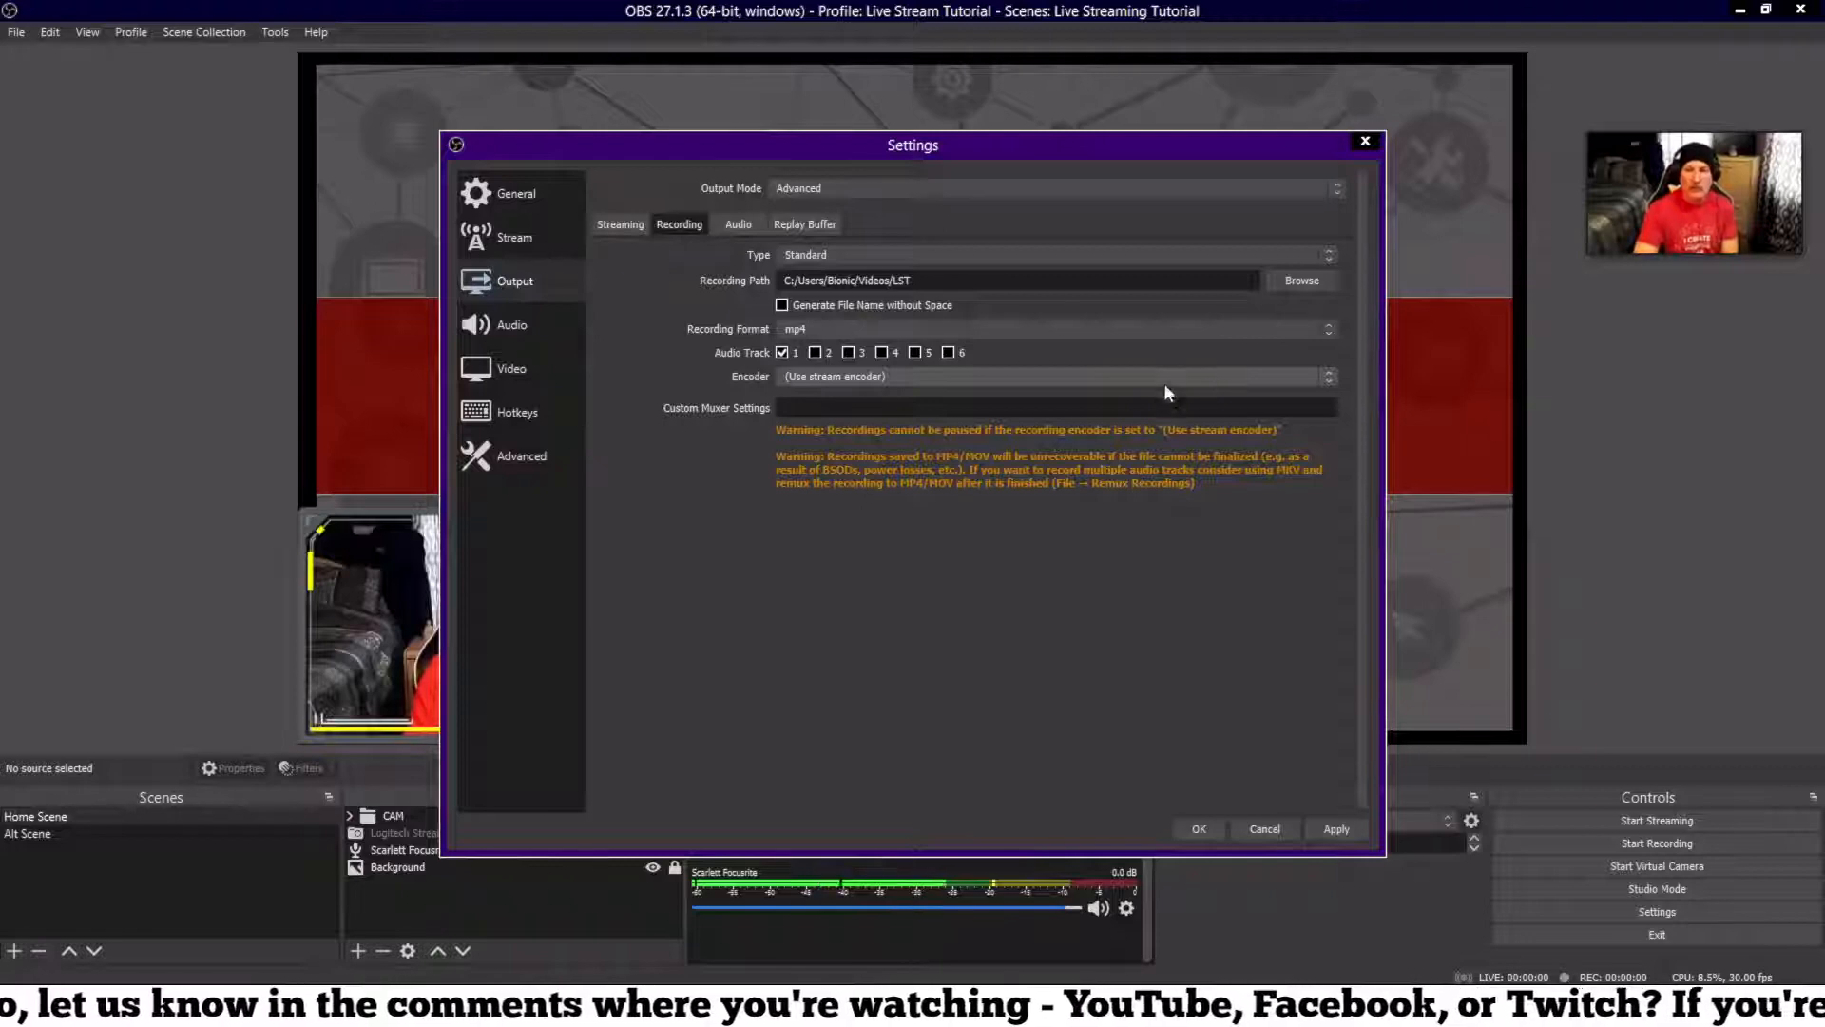
{"action": "left_click", "coordinate": [624, 227]}
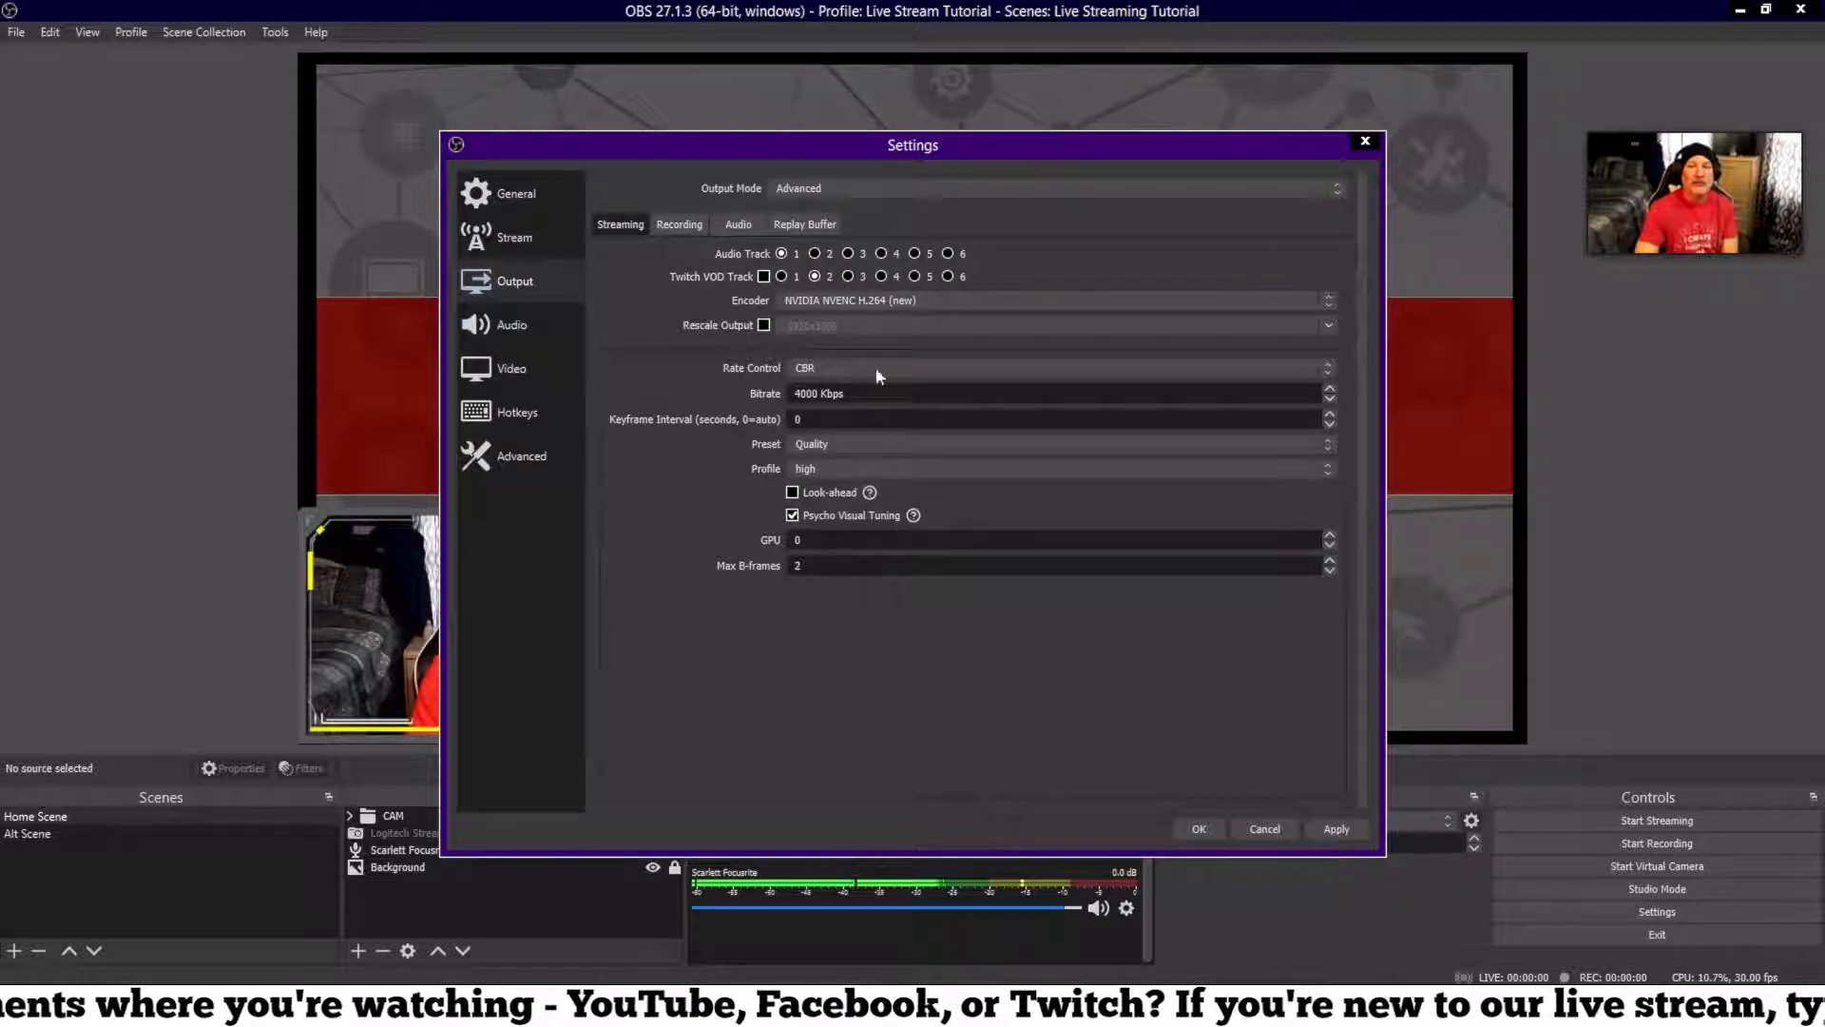
{"action": "left_click", "coordinate": [679, 225]}
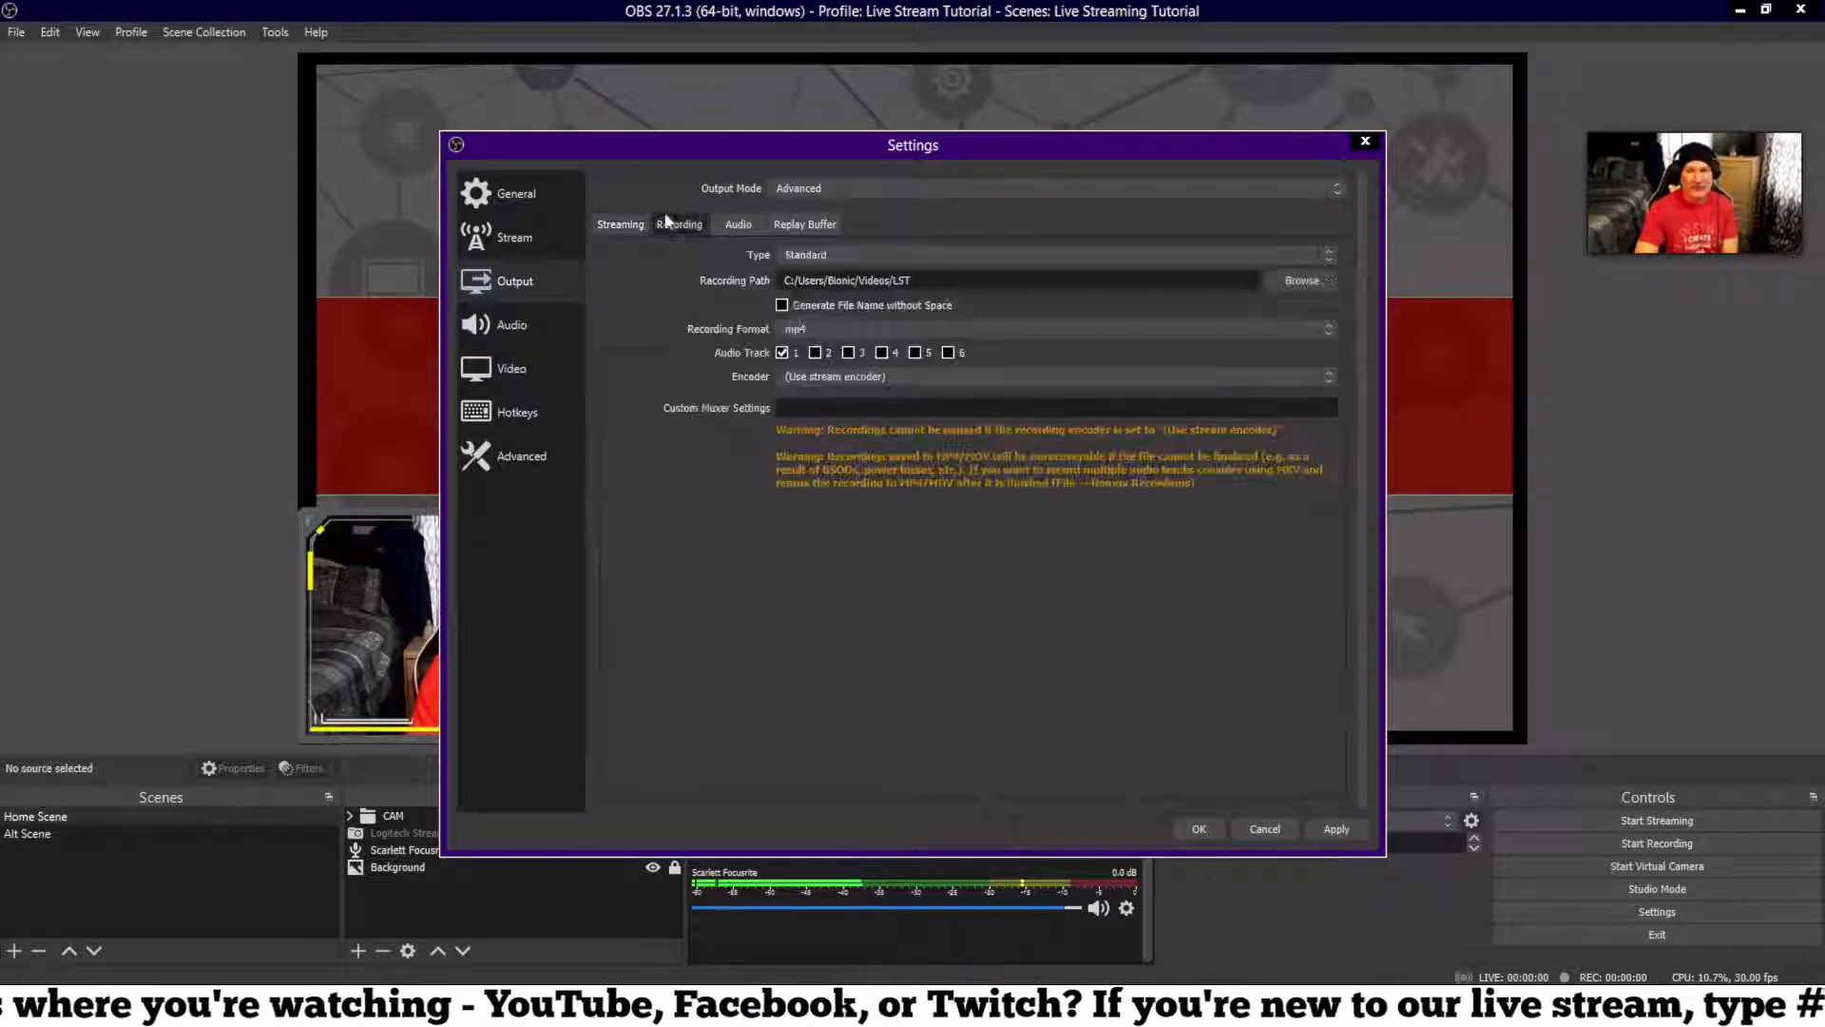
Step: Try x264 as the recording encoder
{"action": "left_click", "coordinate": [1327, 381]}
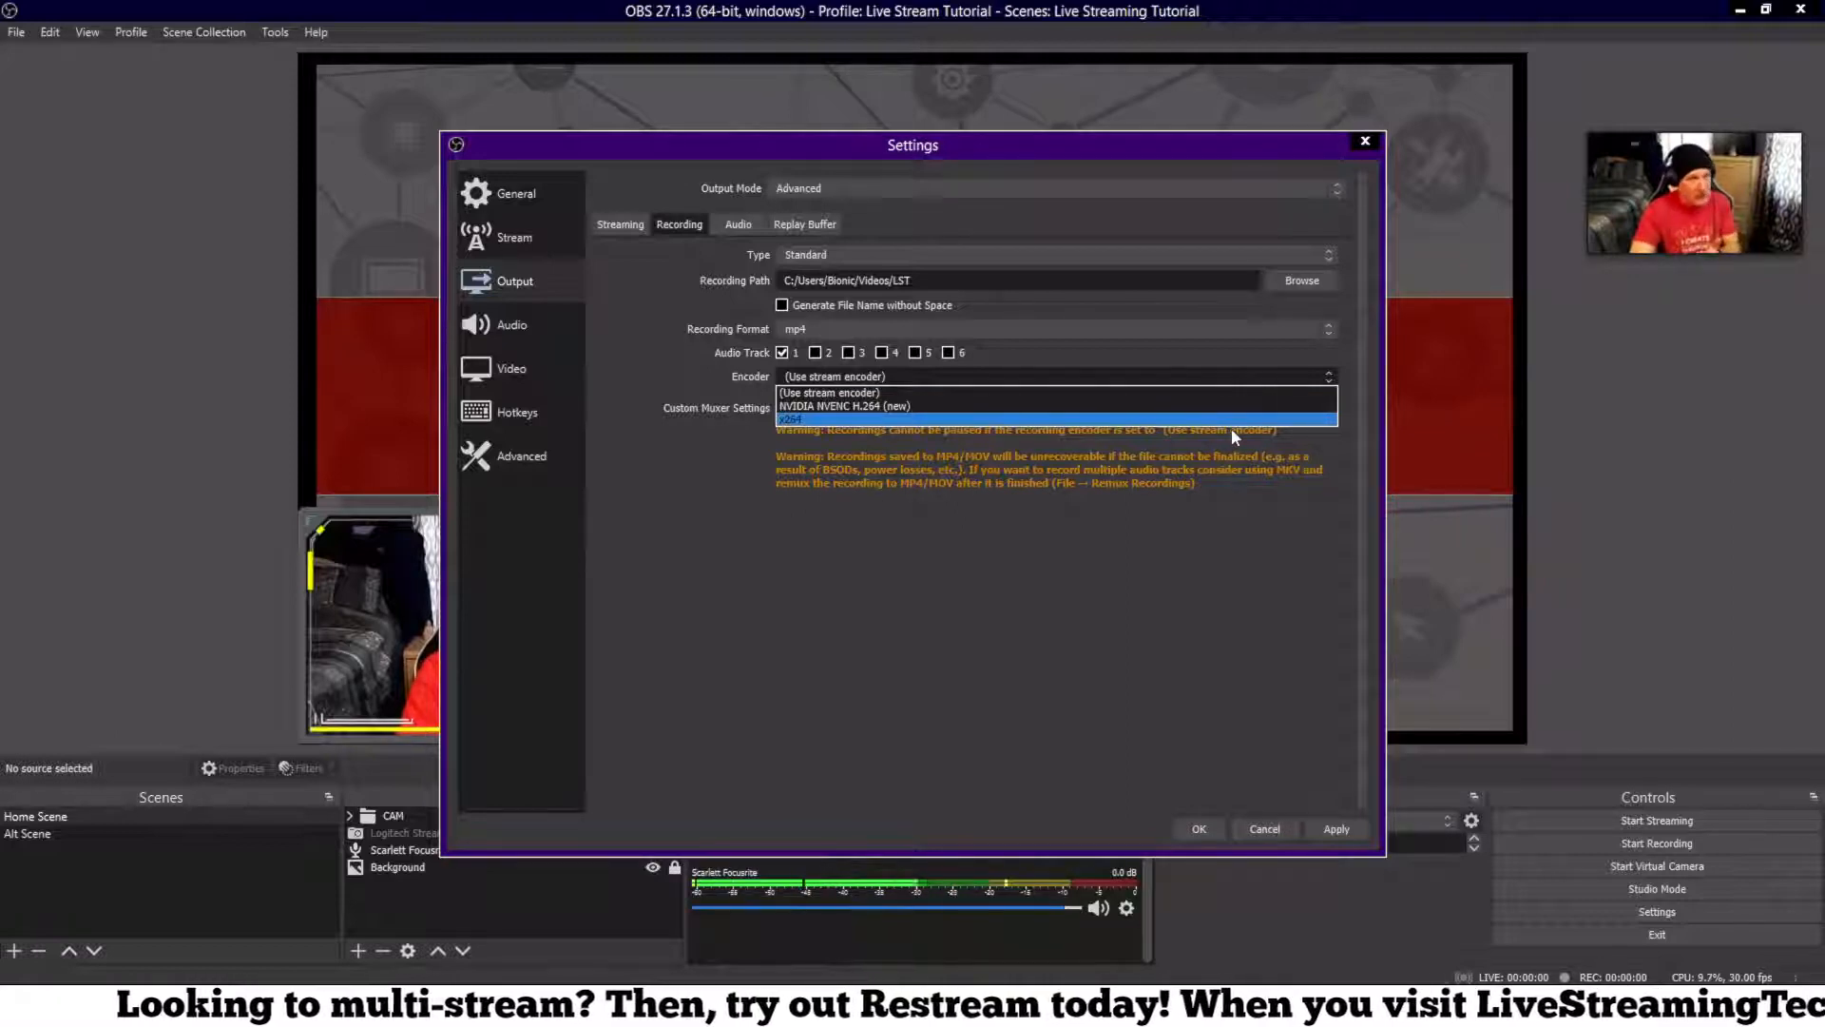
{"action": "left_click", "coordinate": [1230, 430]}
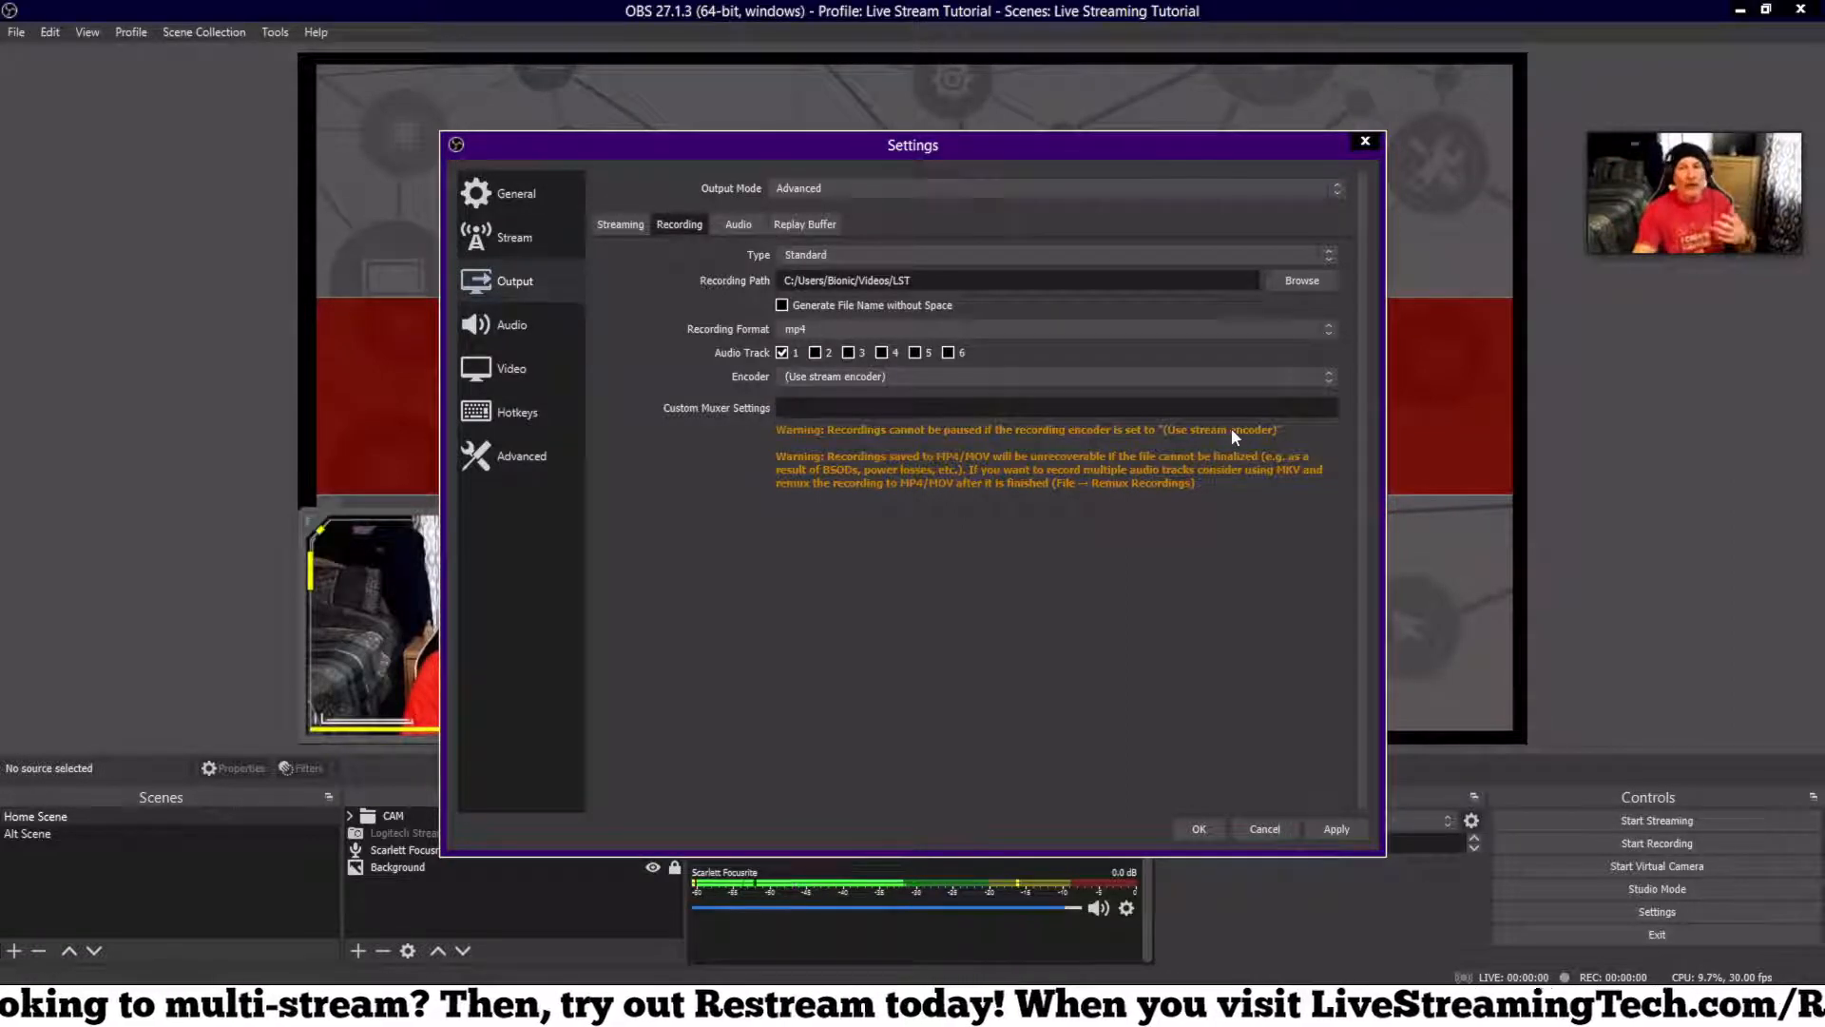
{"action": "left_click", "coordinate": [1322, 376]}
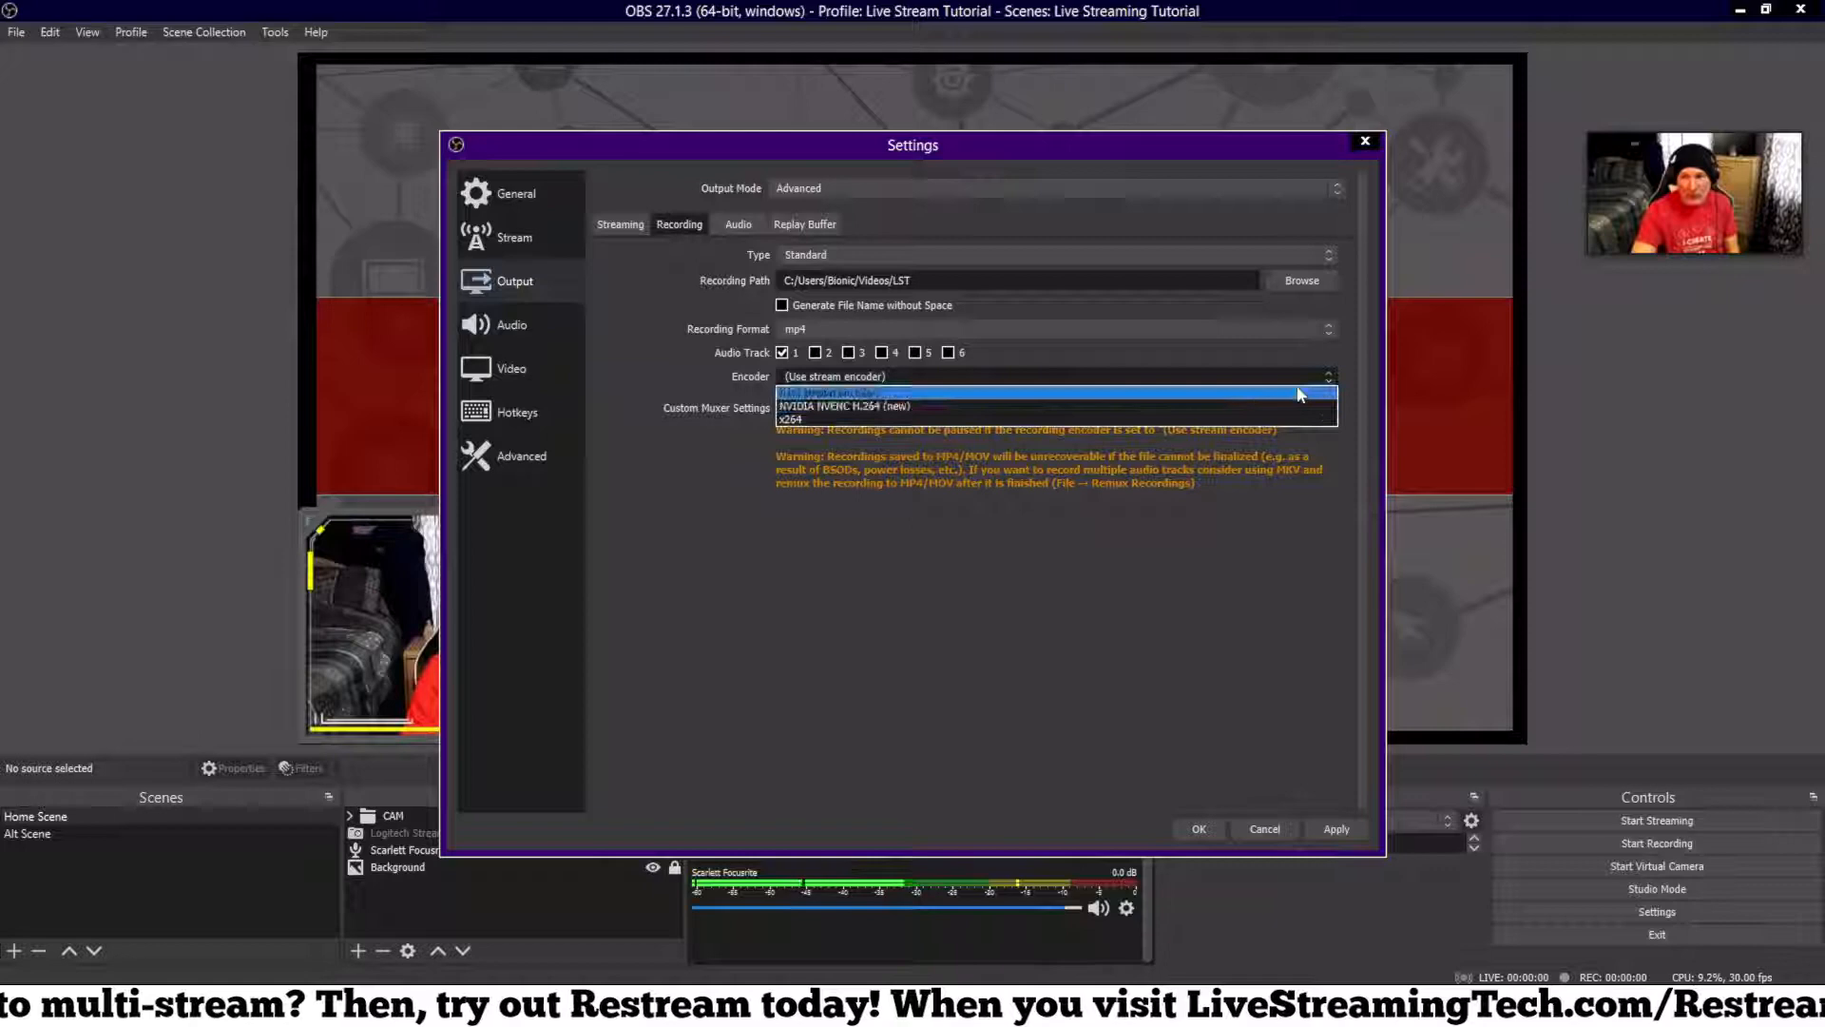
{"action": "left_click", "coordinate": [1229, 419]}
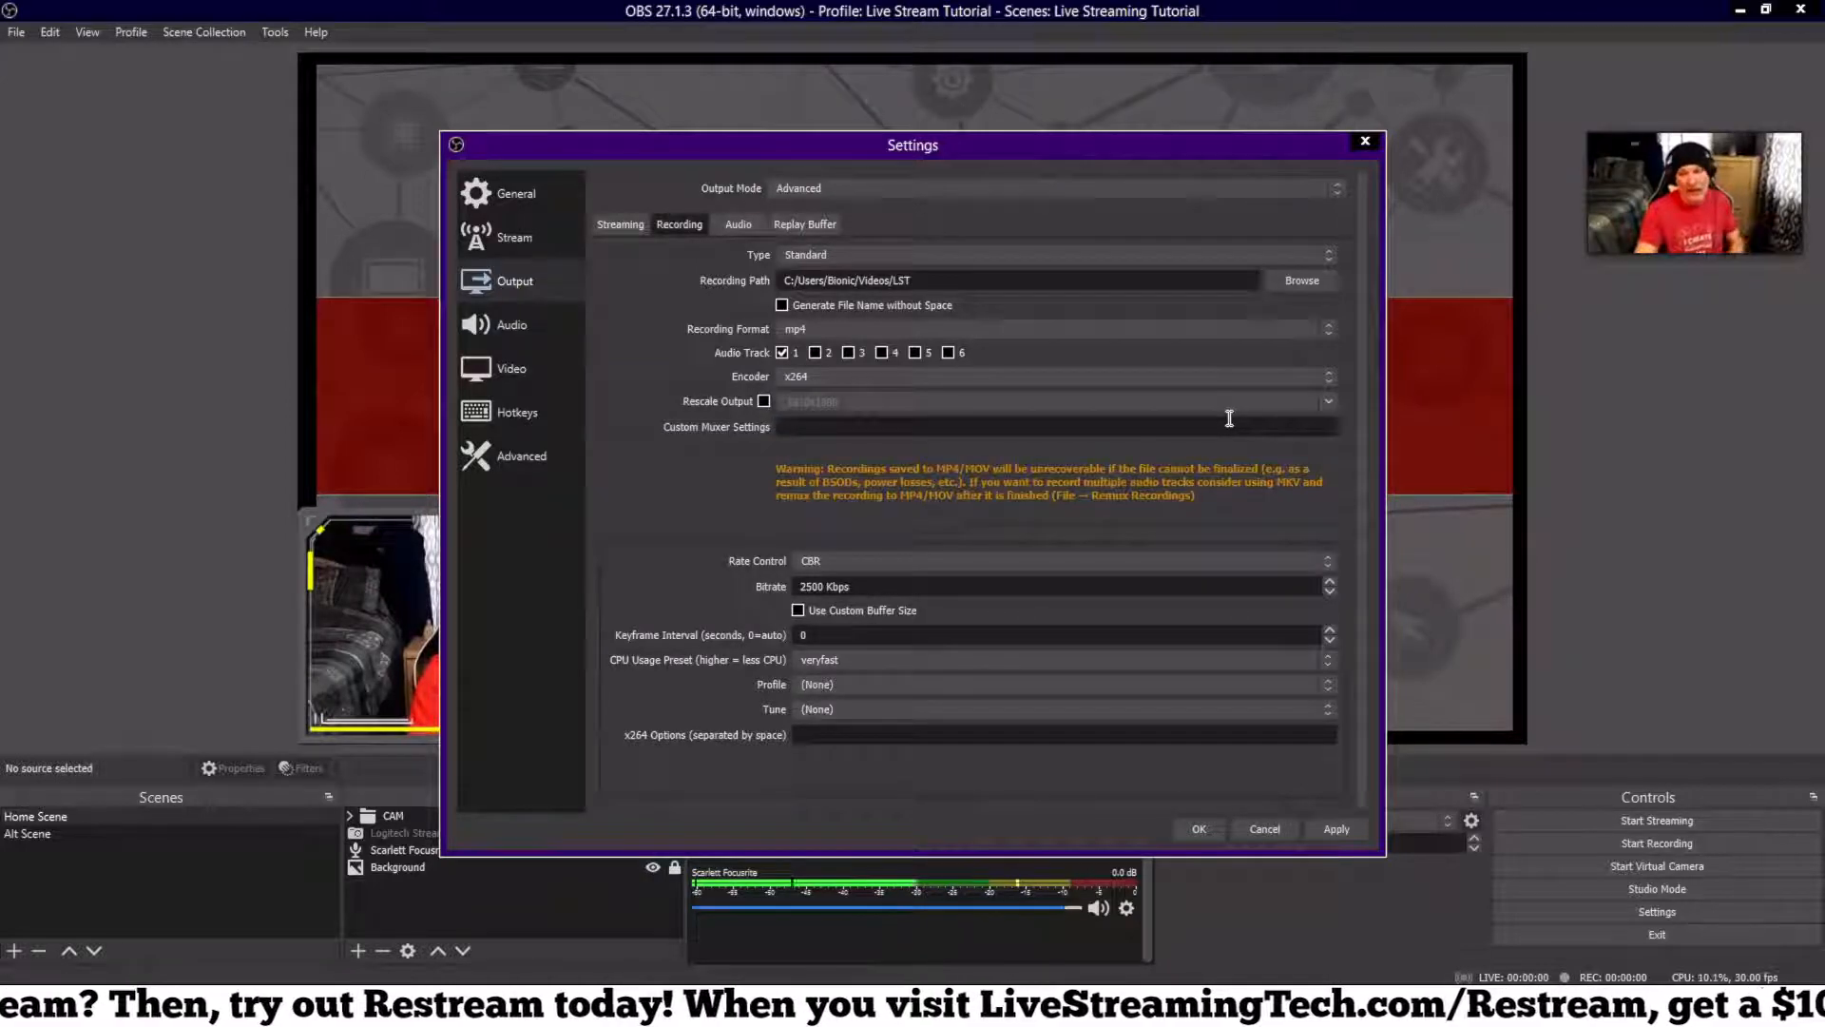
Step: Set the recording encoder to NVIDIA NVENC H.264 (new) and review its bitrate and quality options
{"action": "left_click", "coordinate": [1319, 378]}
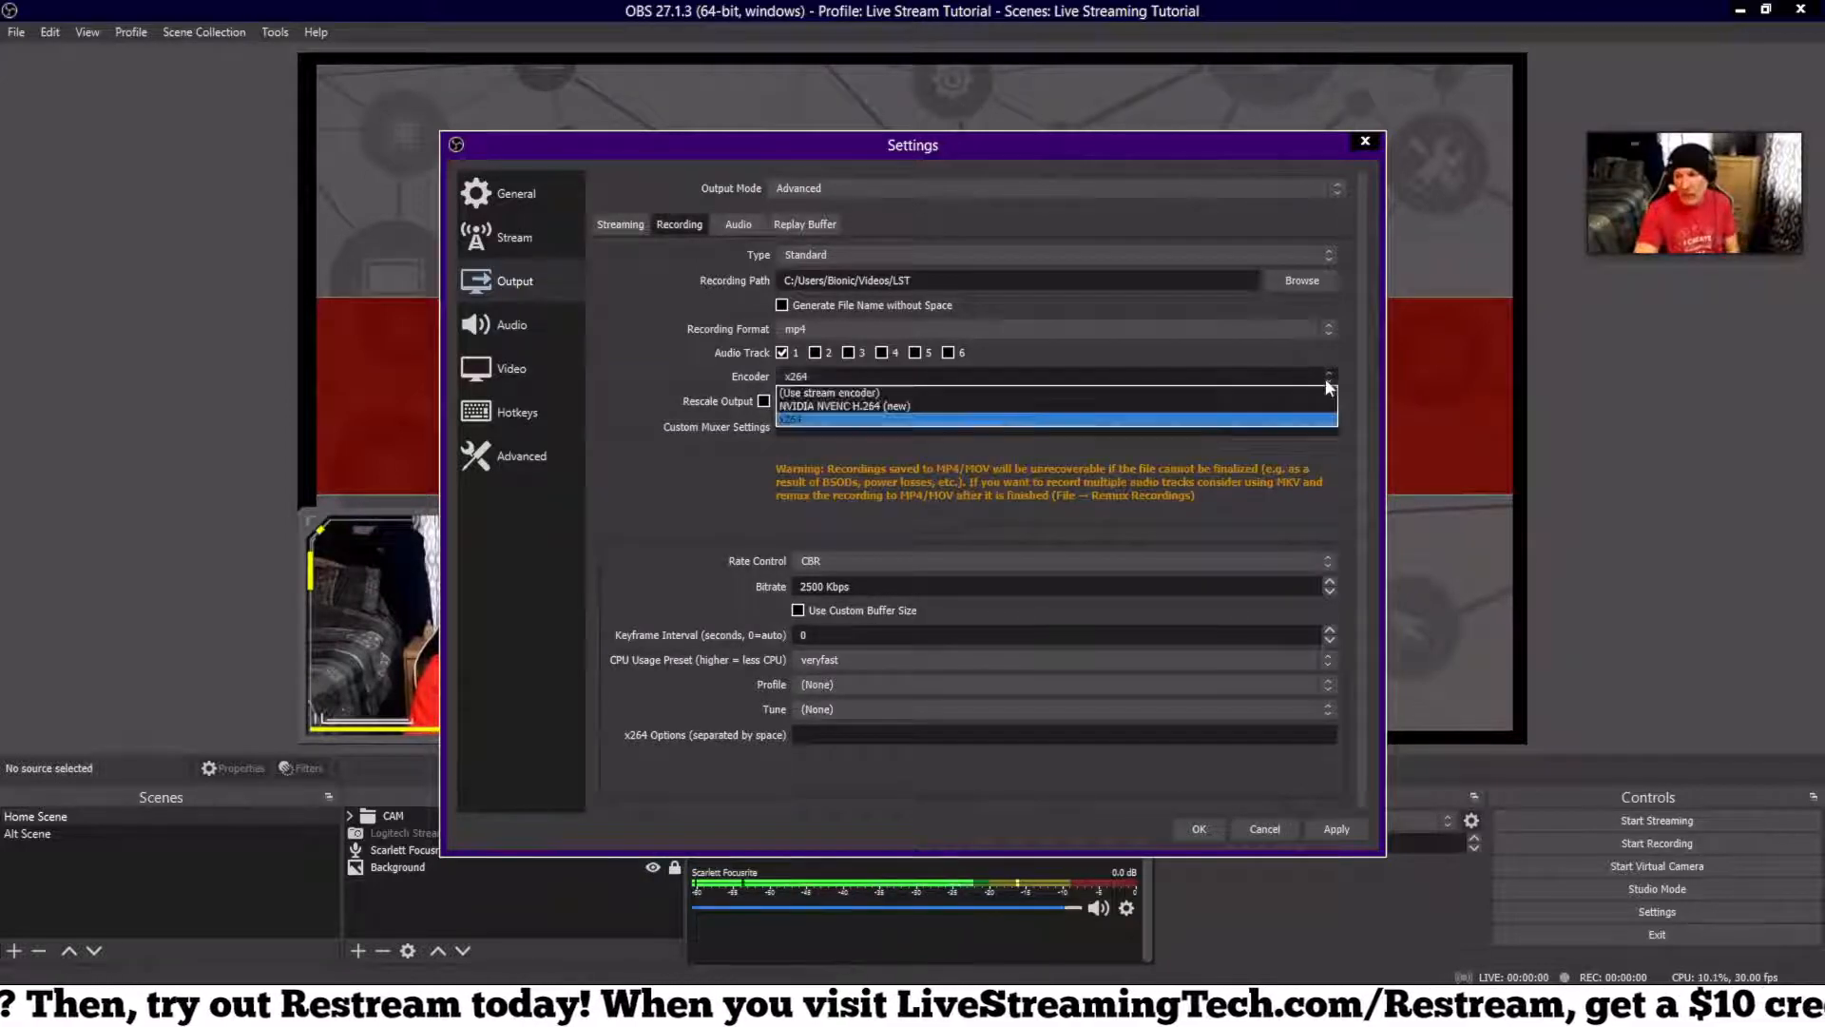
{"action": "left_click", "coordinate": [1247, 405]}
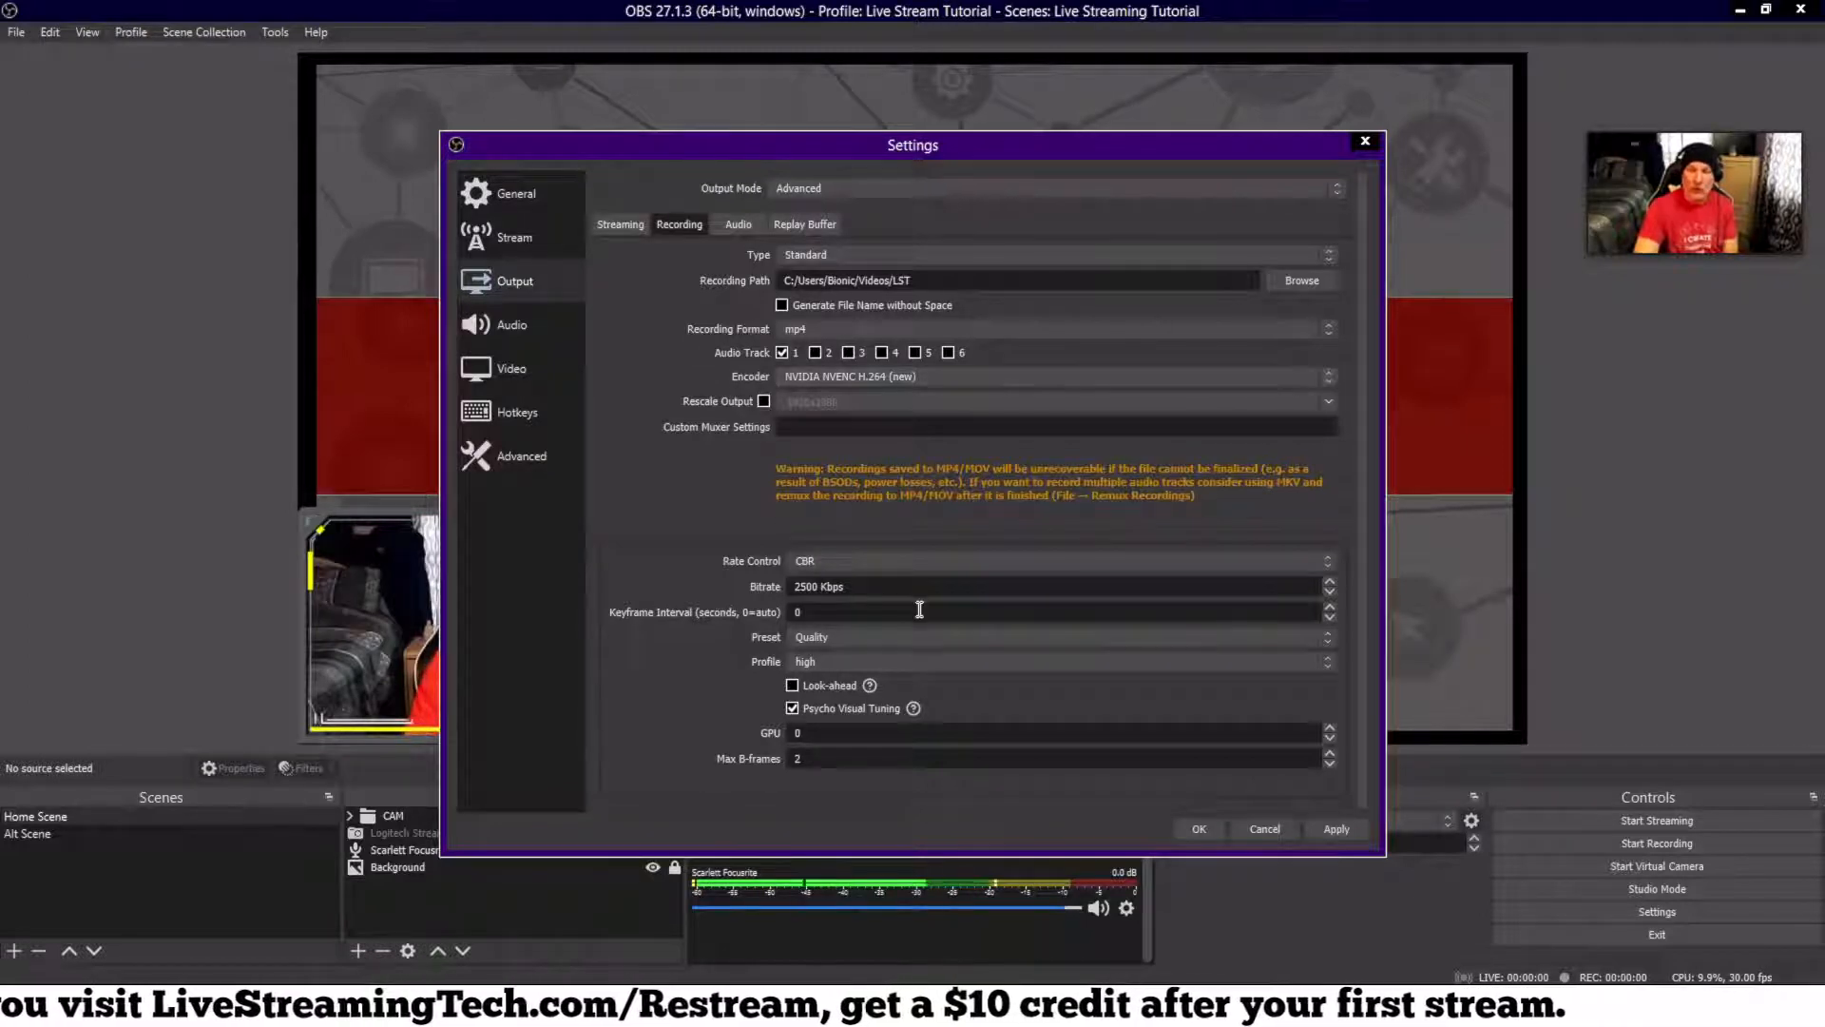
{"action": "scroll", "coordinate": [919, 609], "scroll_direction": "down", "scroll_amount": 1}
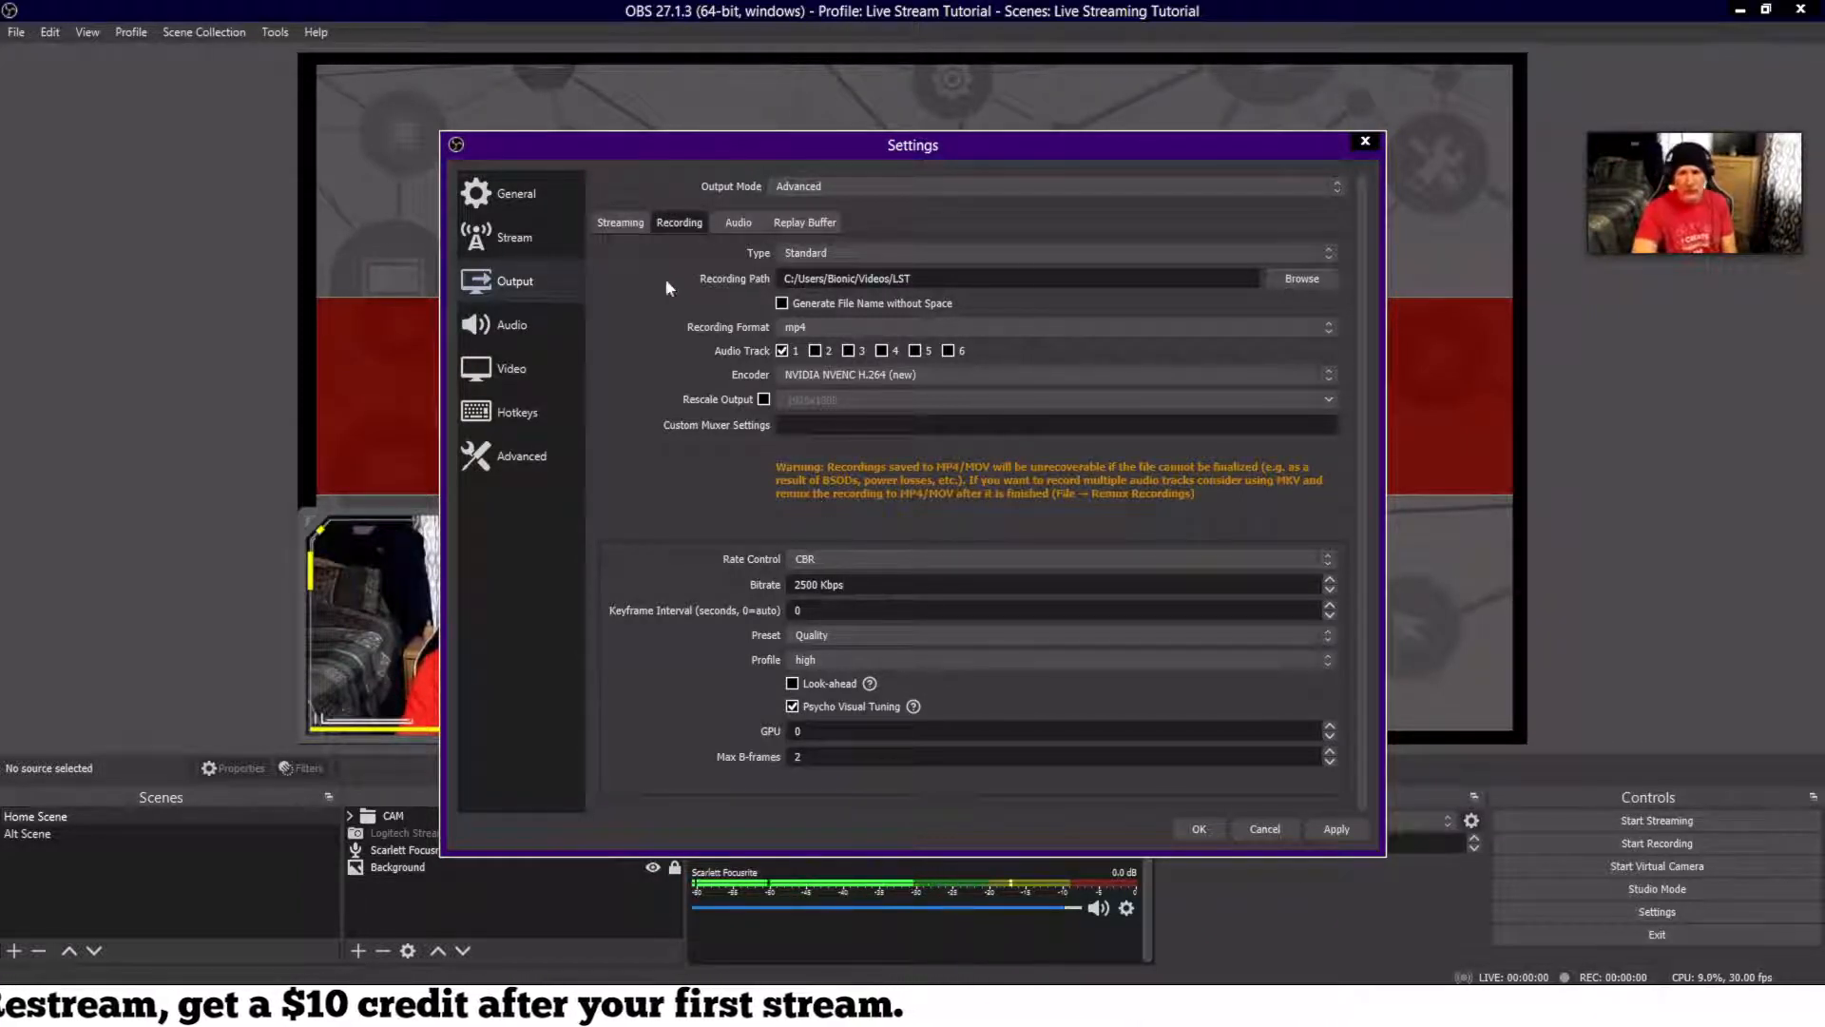
Step: Review the streaming encoder settings and the audio bitrates of the six output tracks
{"action": "left_click", "coordinate": [630, 226]}
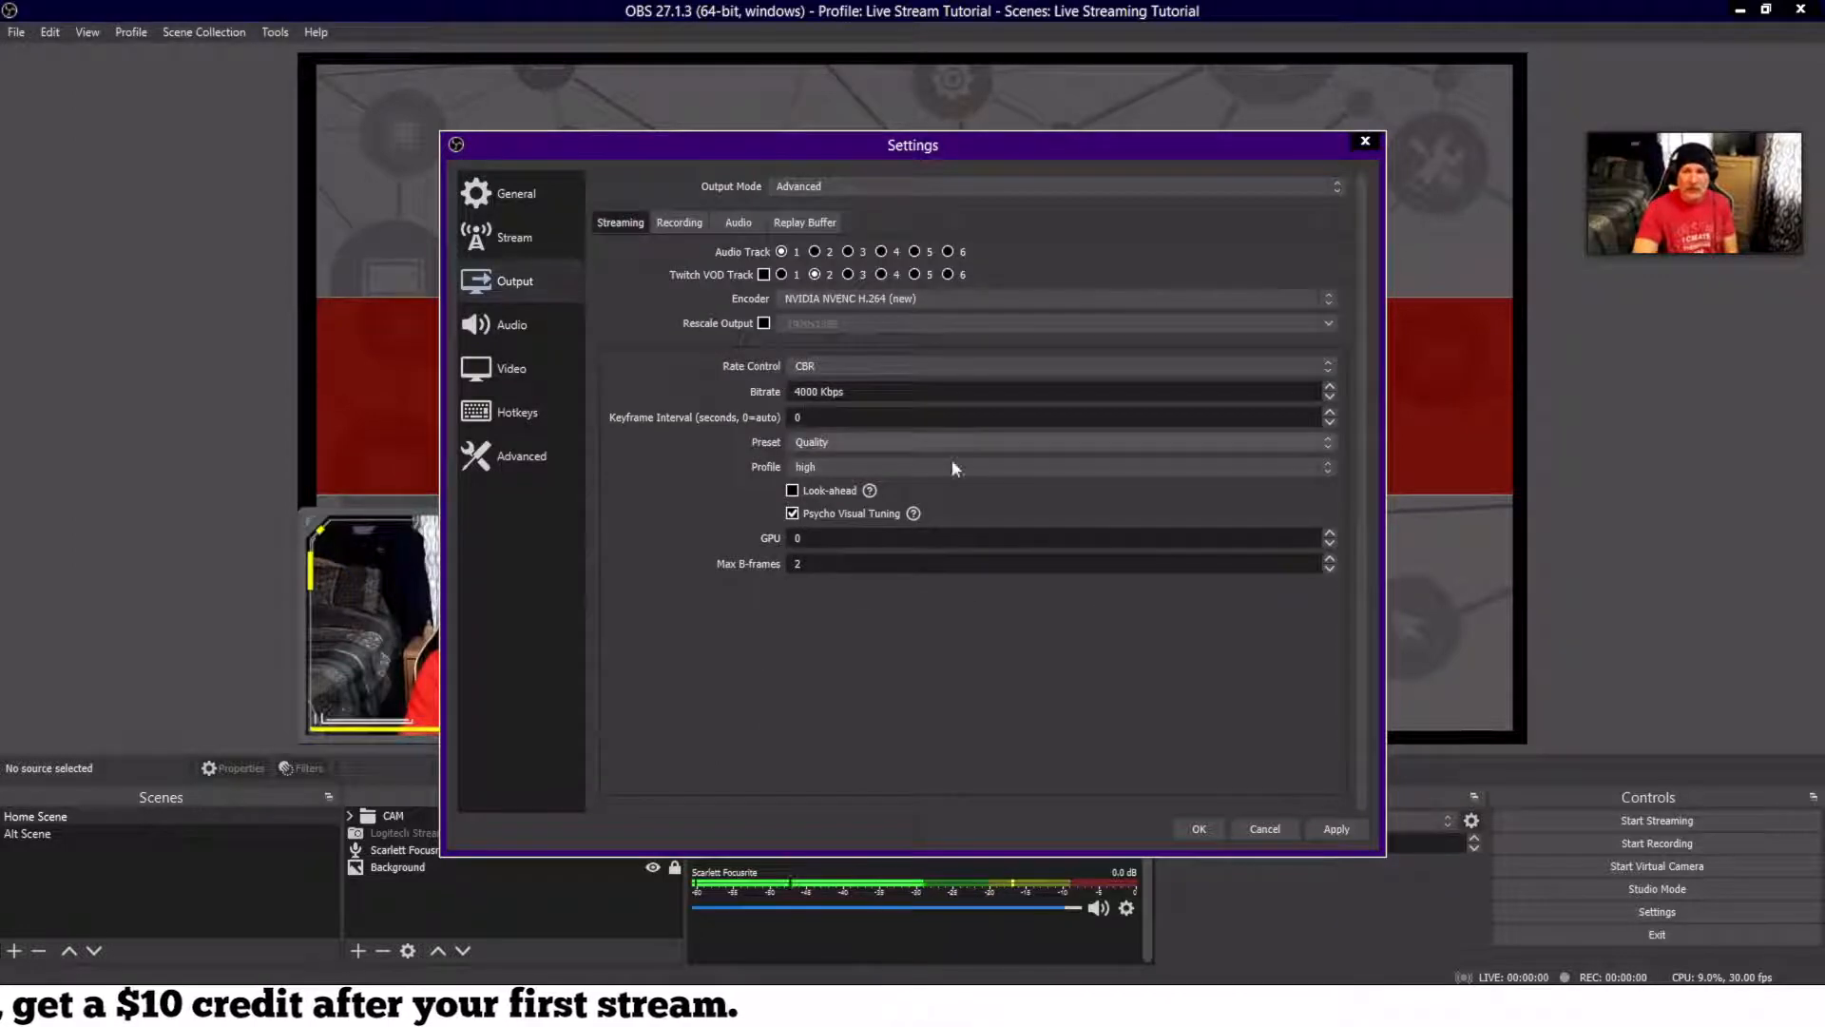
{"action": "left_click", "coordinate": [738, 223]}
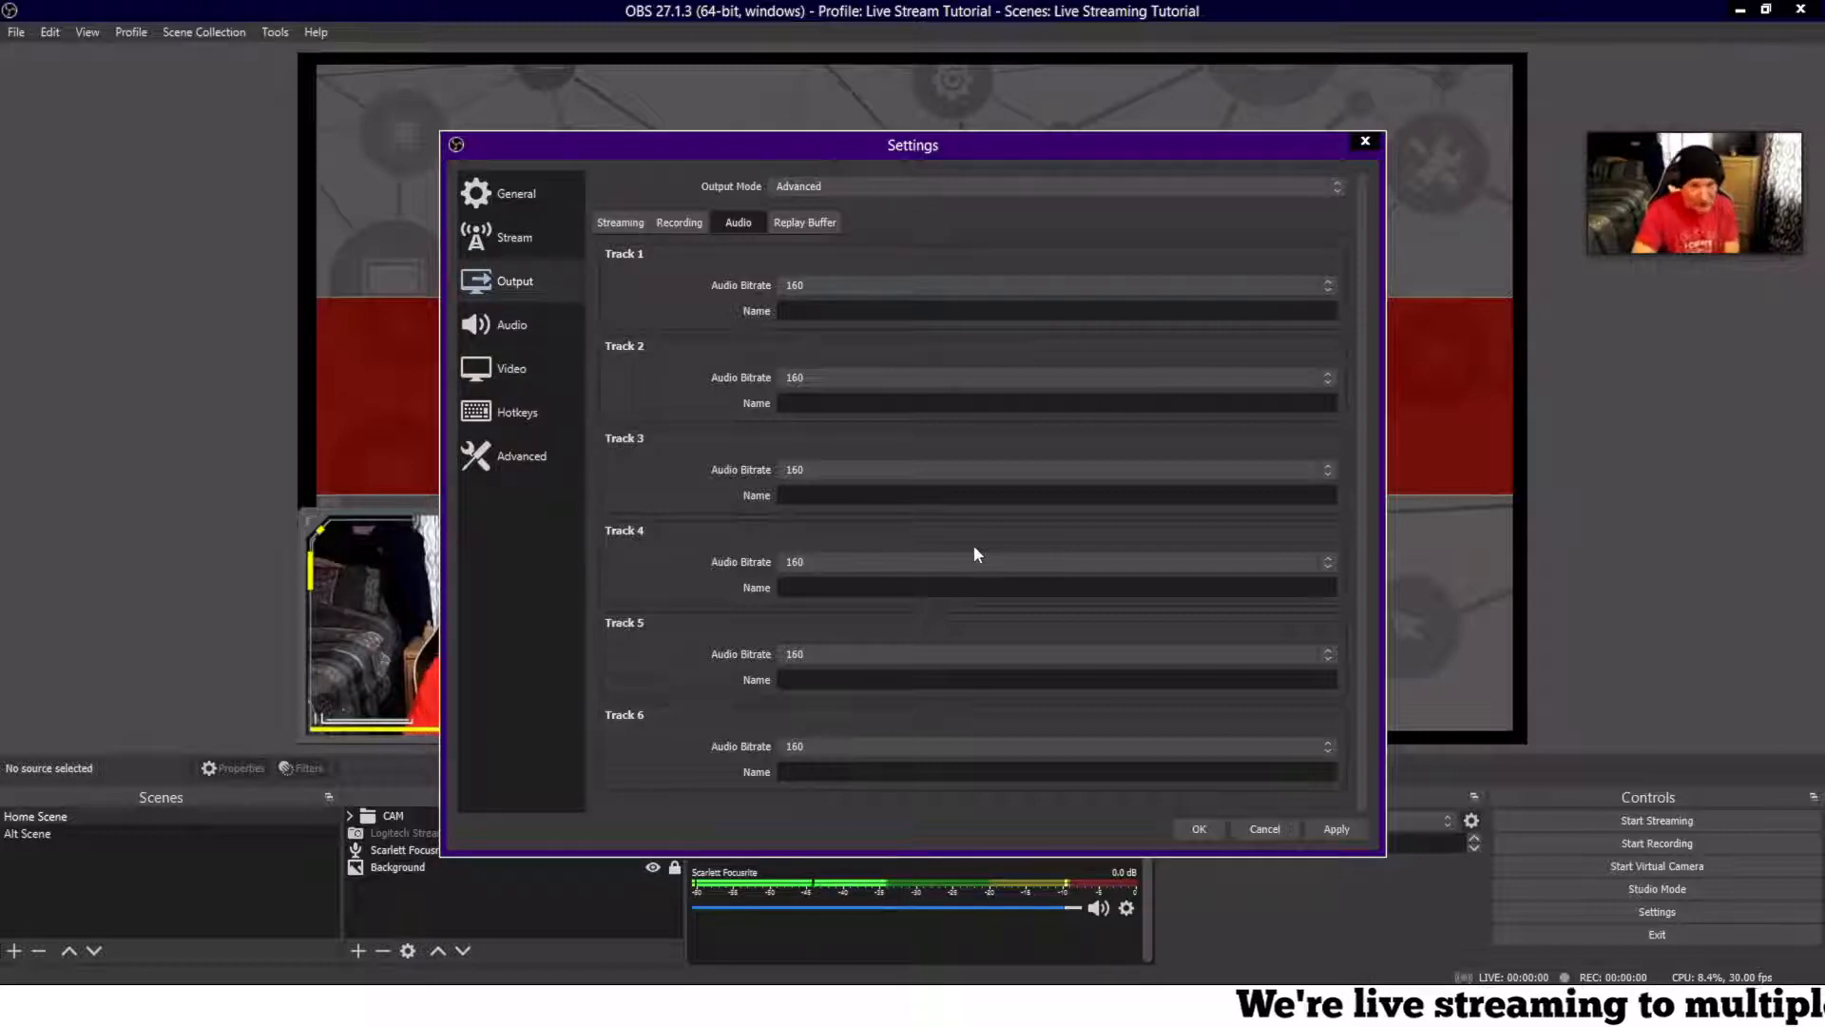
Step: Enable the replay buffer to inspect its maximum replay time, and disable it again
{"action": "left_click", "coordinate": [832, 232]}
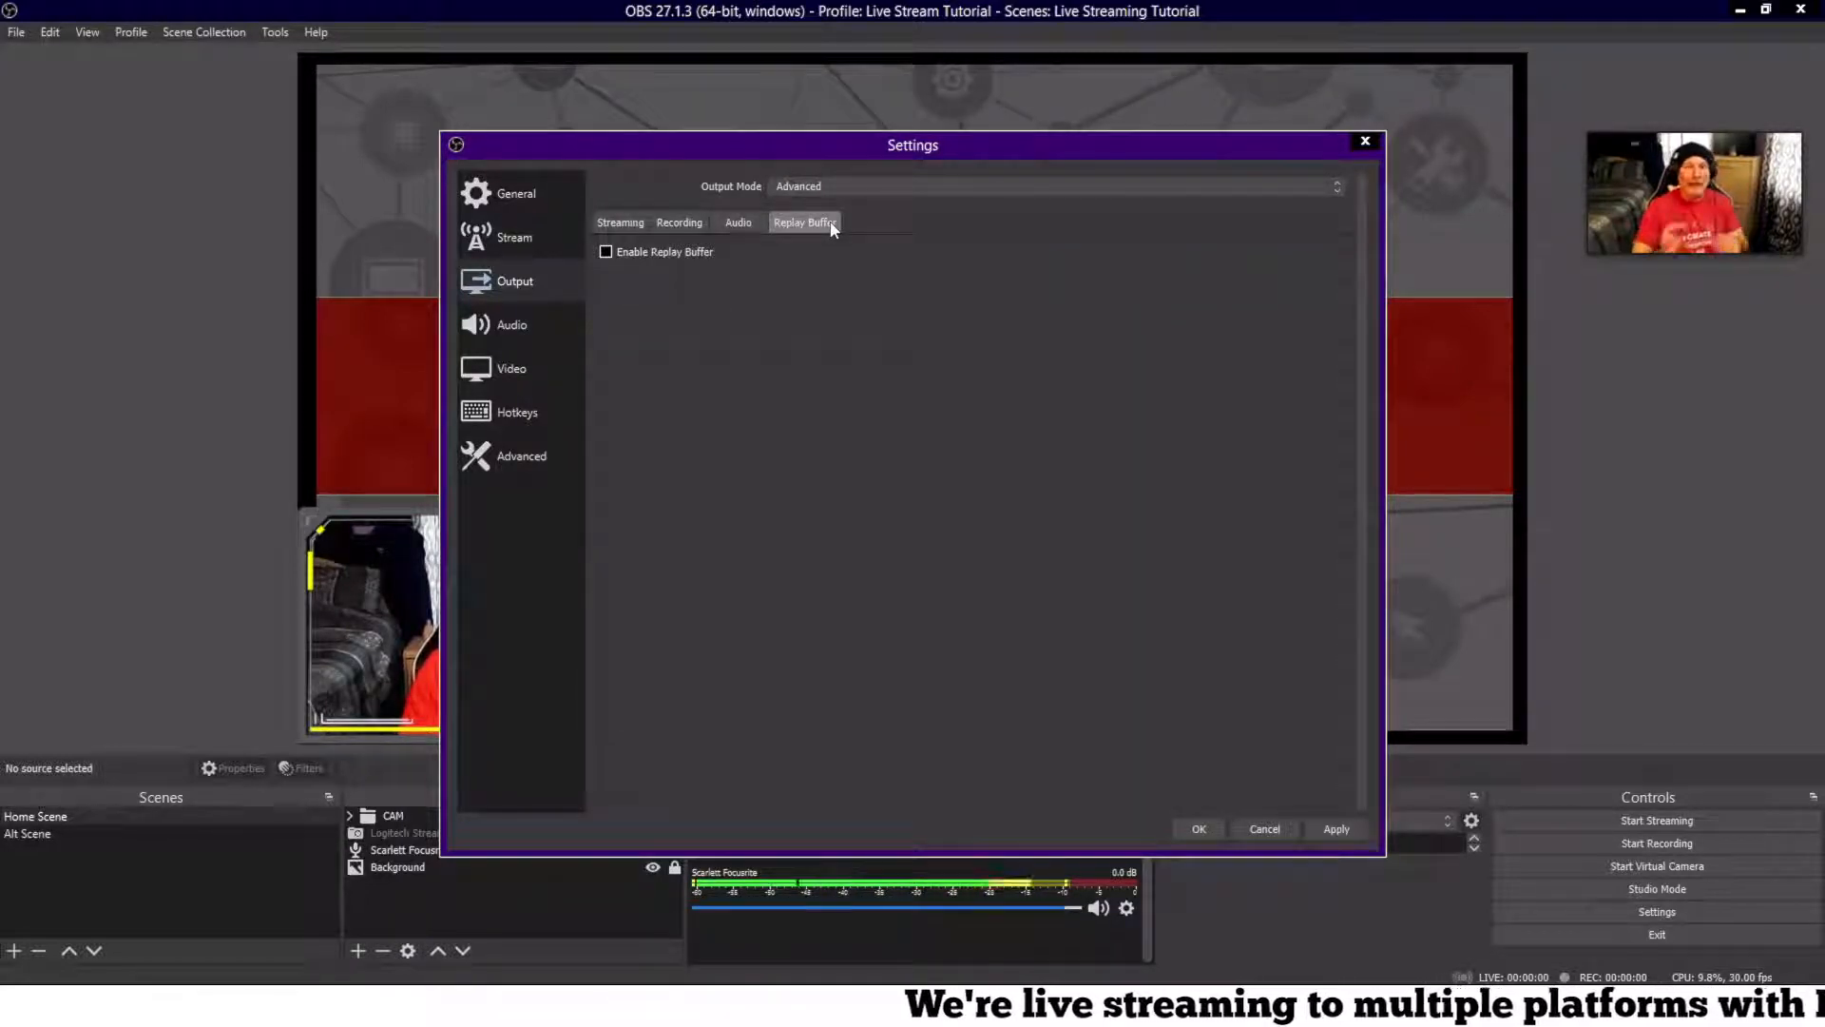
{"action": "left_click", "coordinate": [606, 252]}
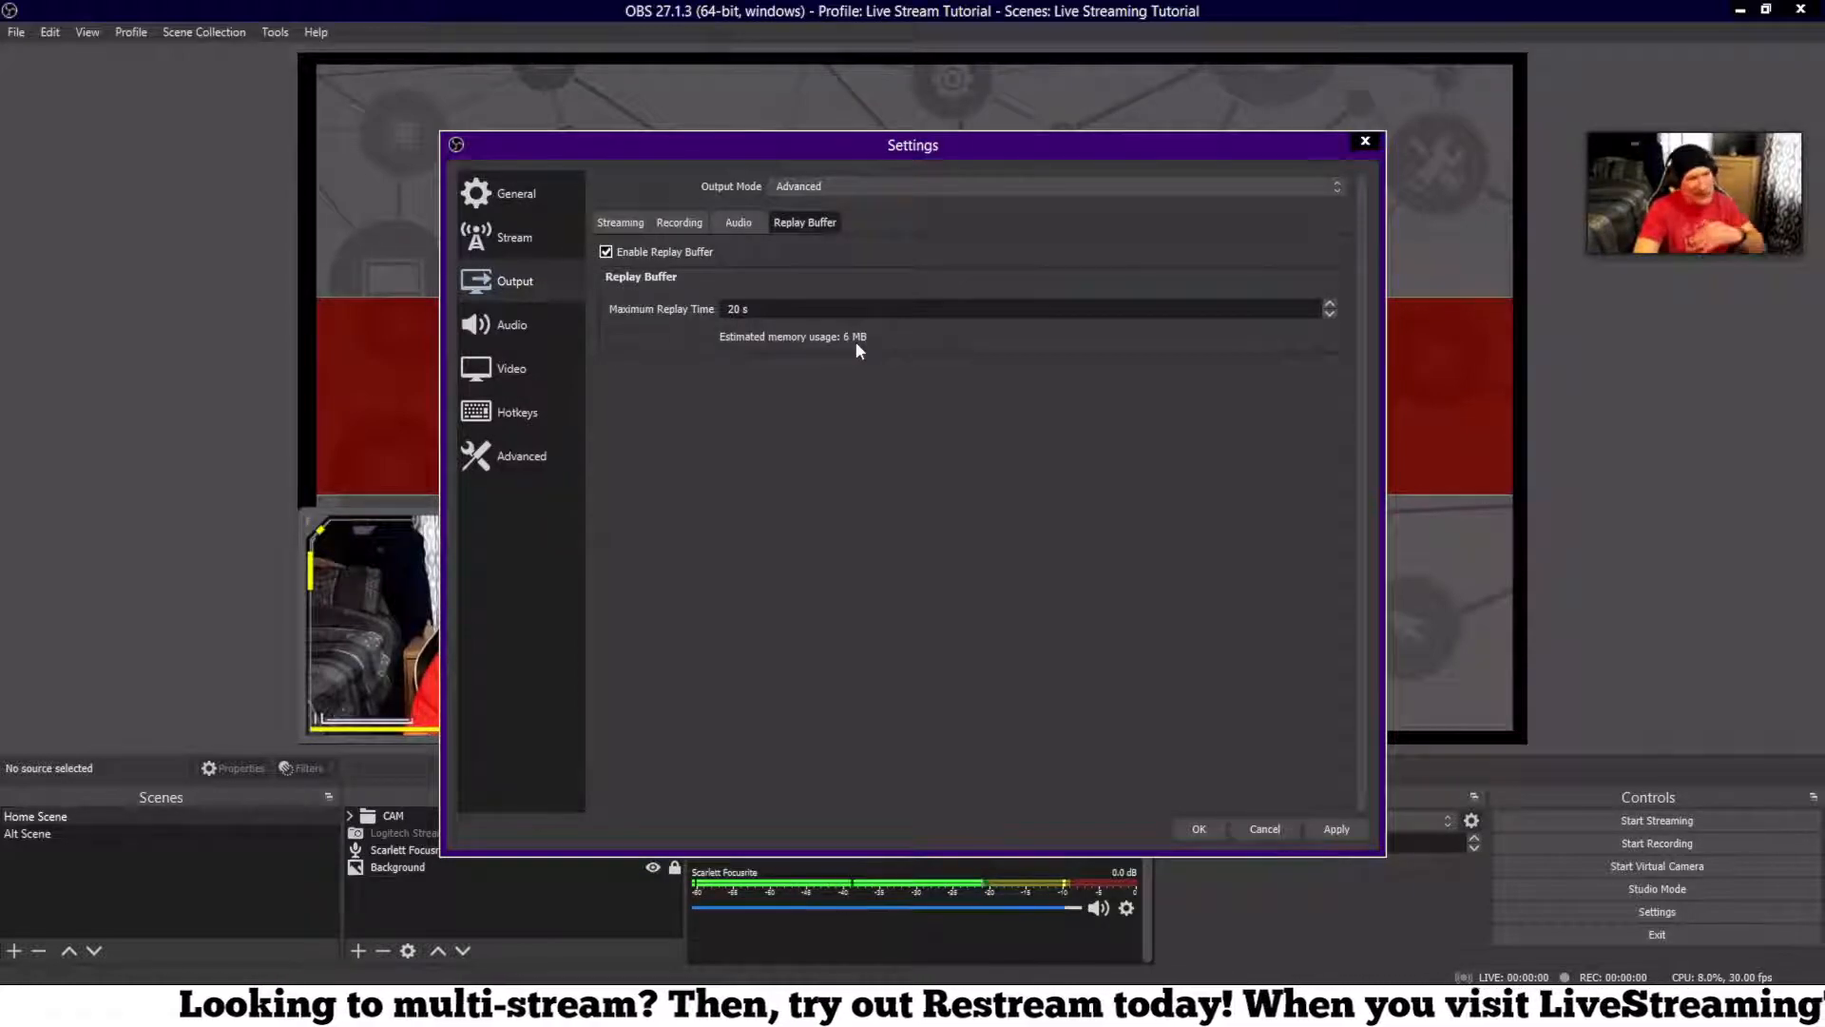
{"action": "left_click", "coordinate": [606, 253]}
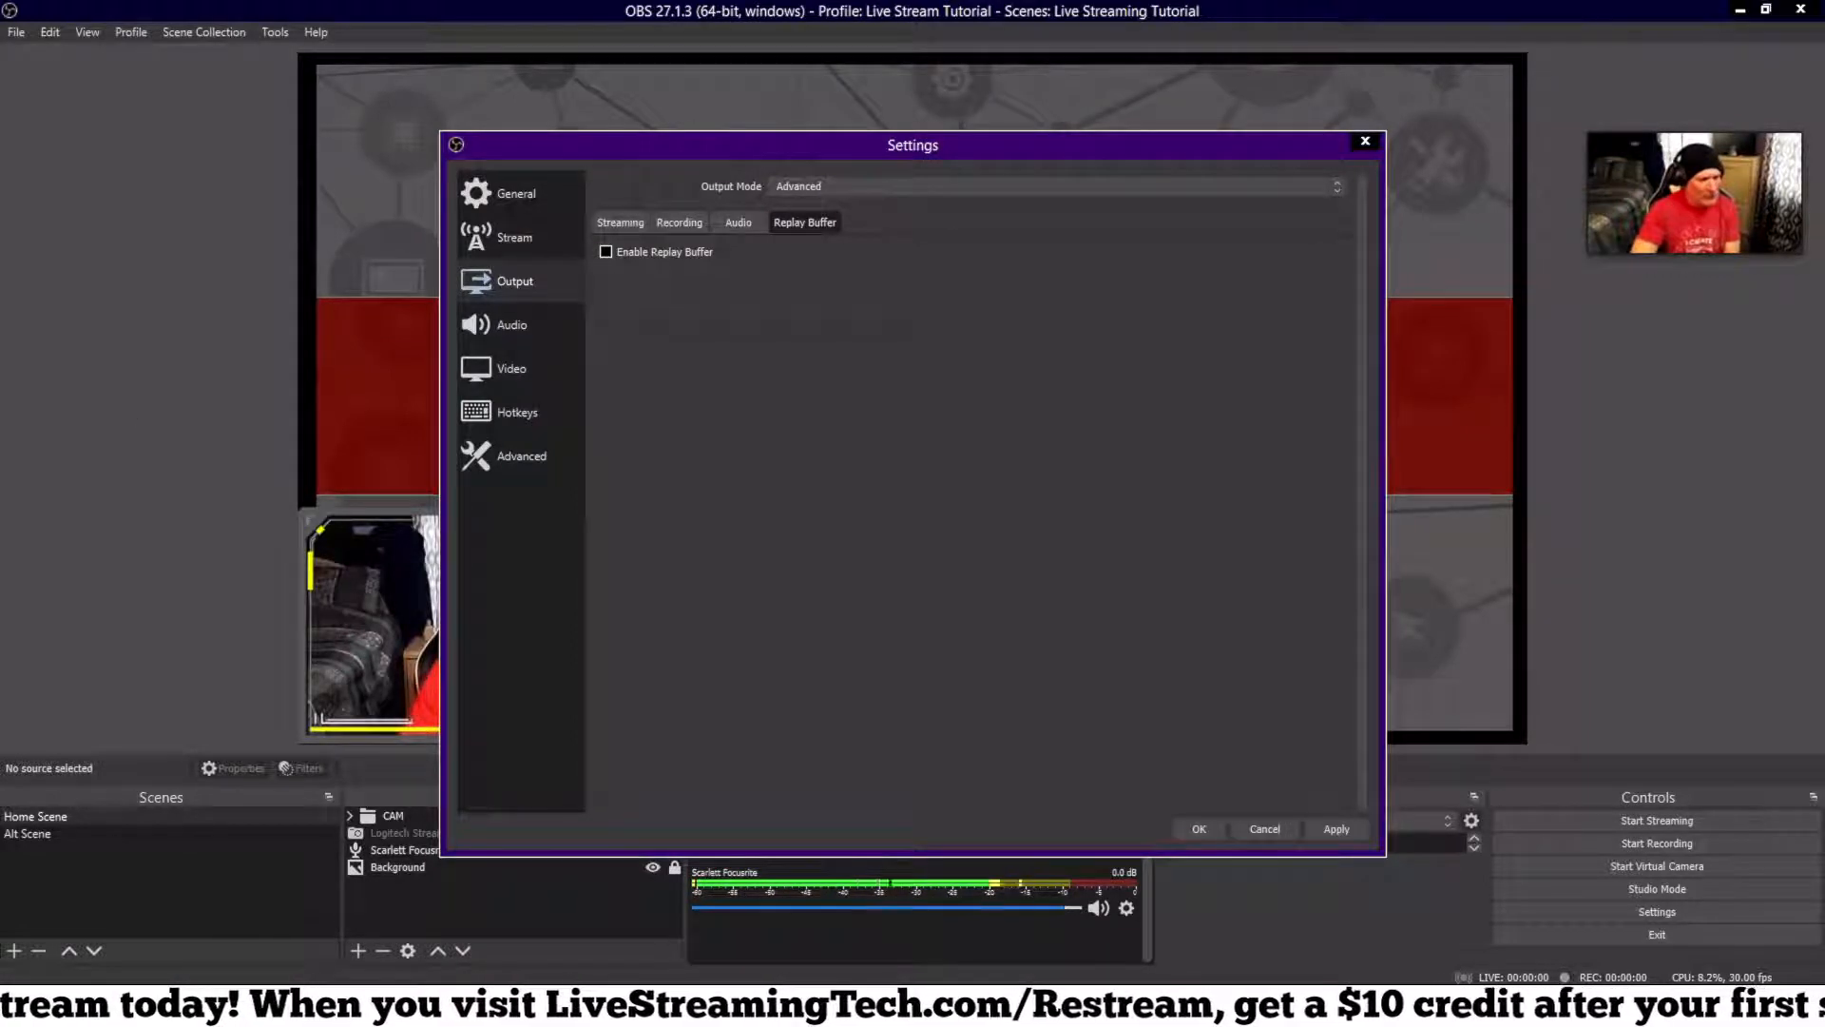
Step: Apply the changed output settings and close the settings dialog
{"action": "left_click", "coordinate": [1331, 829]}
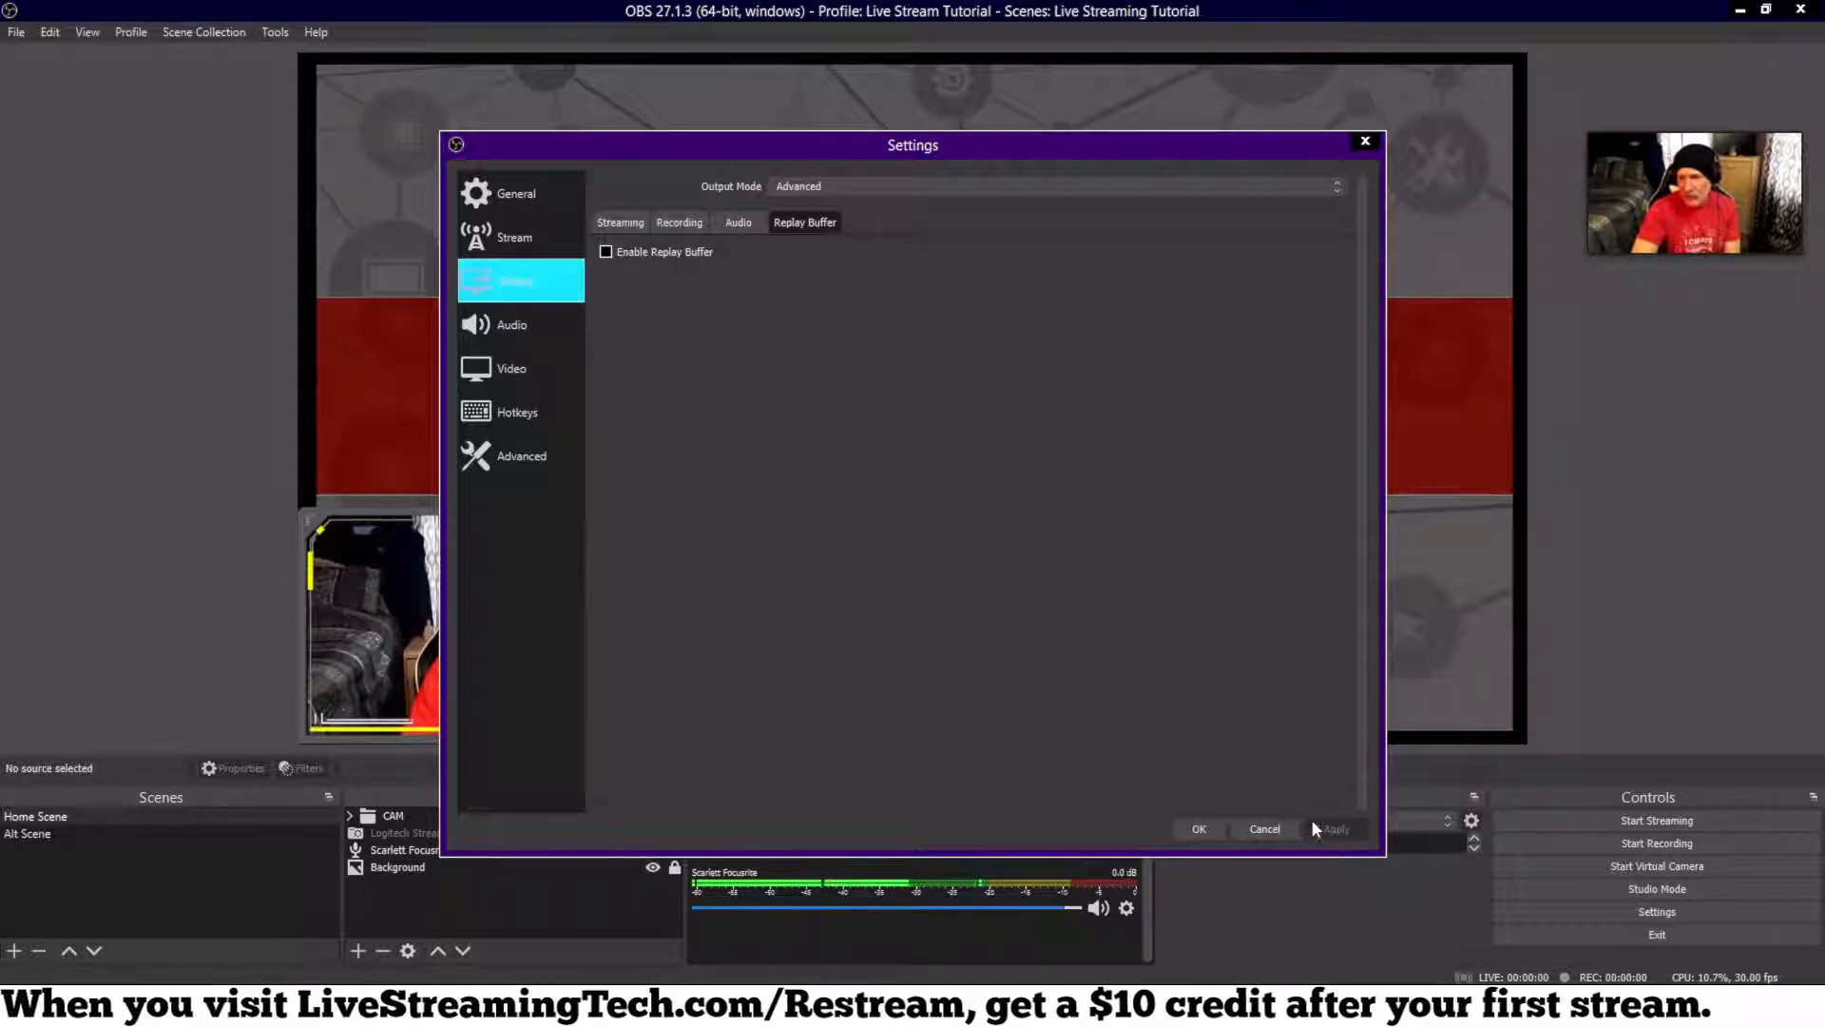
{"action": "left_click", "coordinate": [1363, 144]}
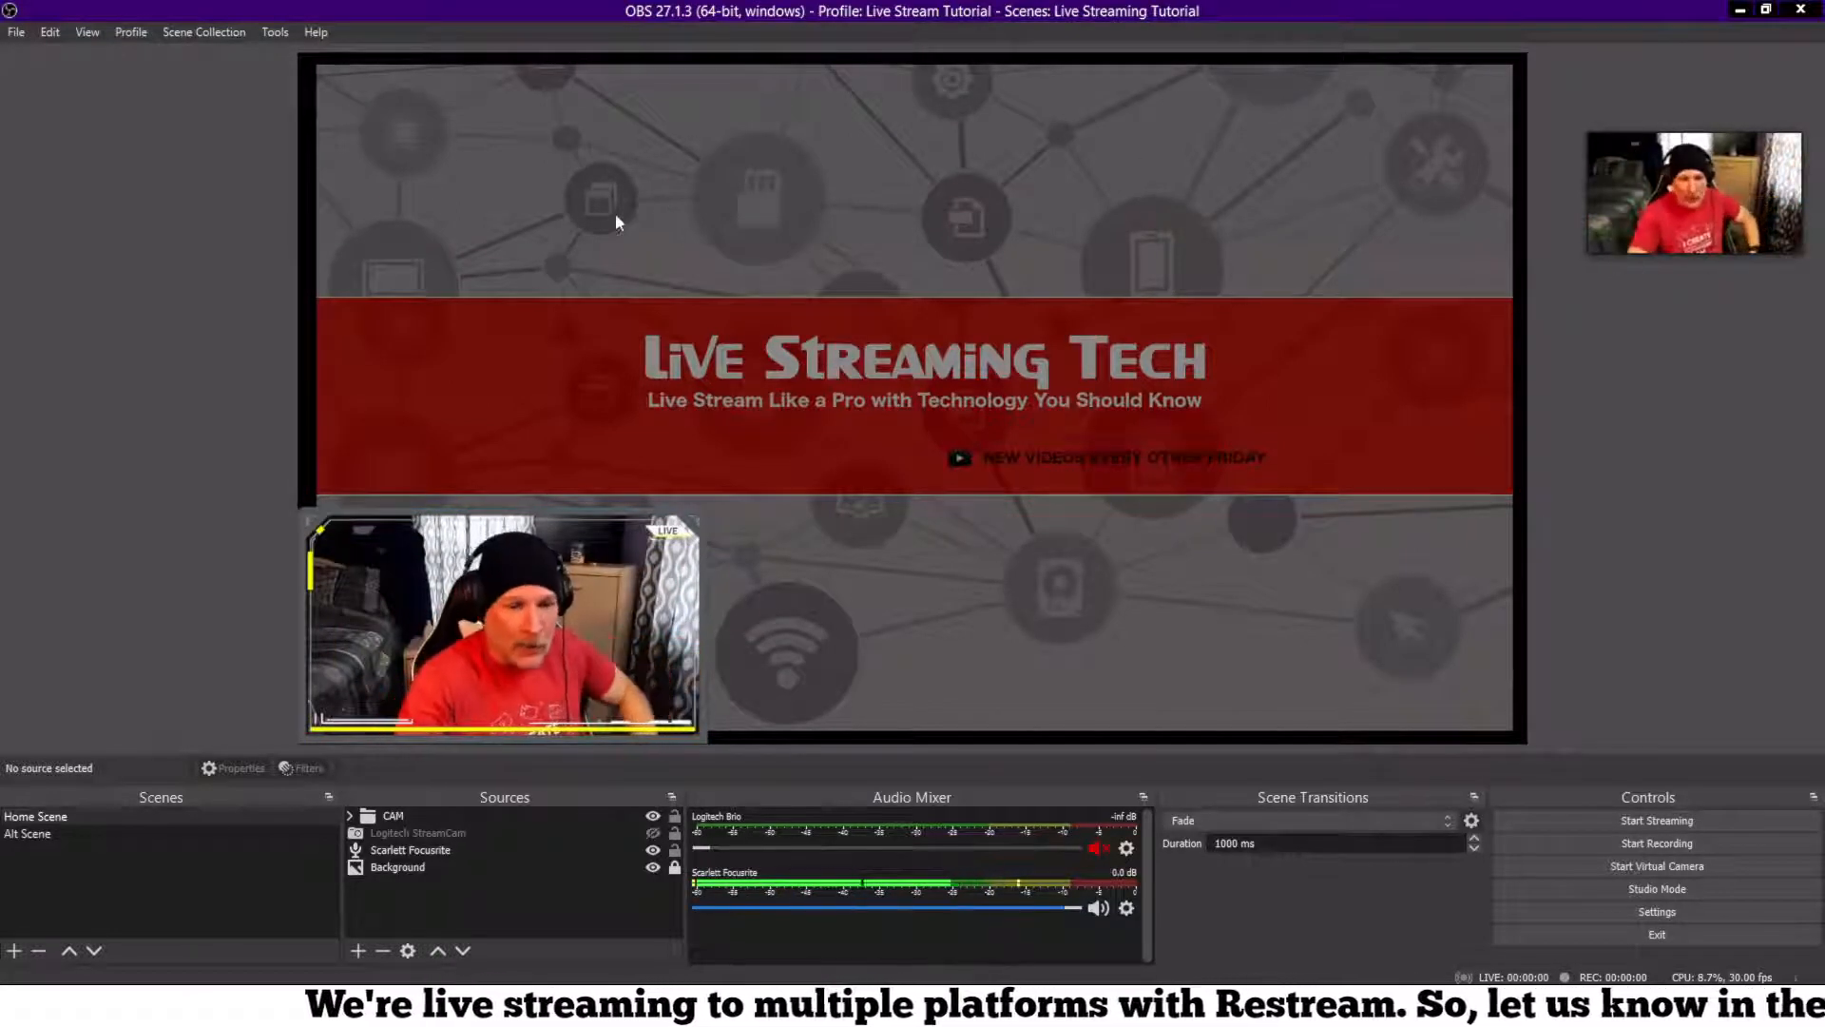
Step: Alternate between Alt Scene and Home Scene to compare their layouts and sources, finishing on Home Scene
{"action": "left_click", "coordinate": [50, 835]}
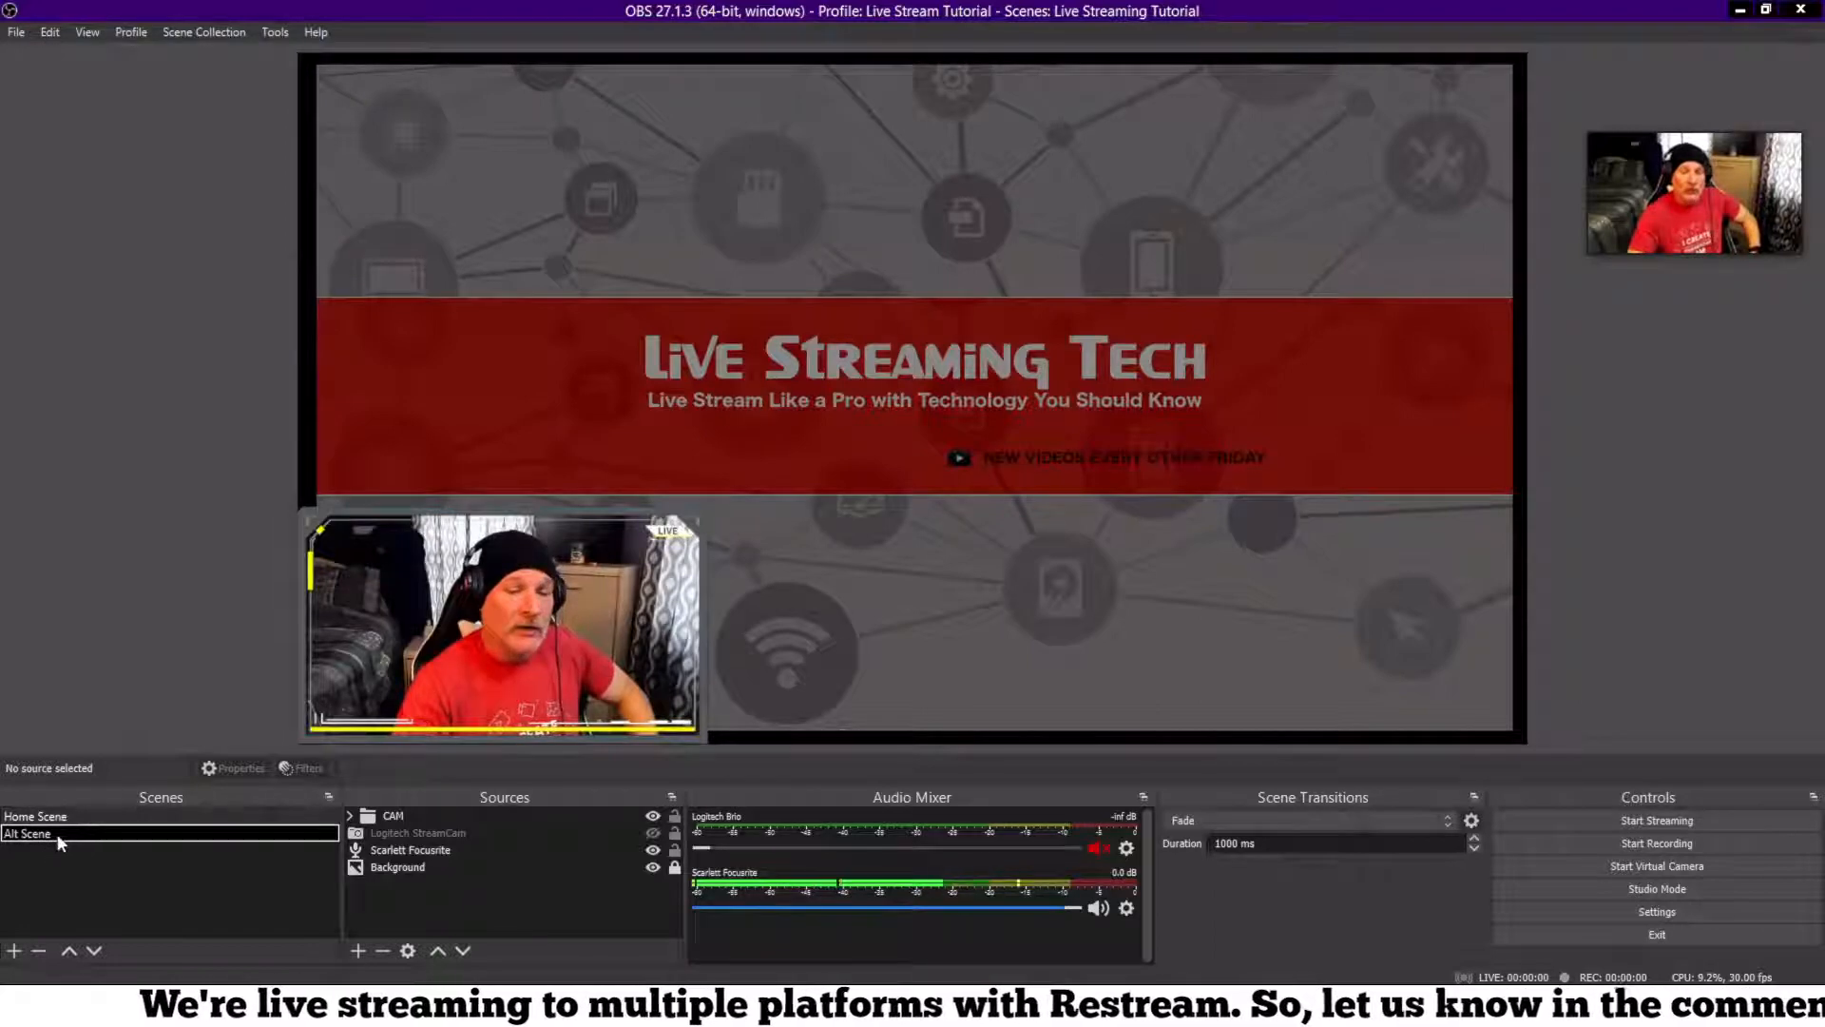
{"action": "left_click", "coordinate": [58, 834]}
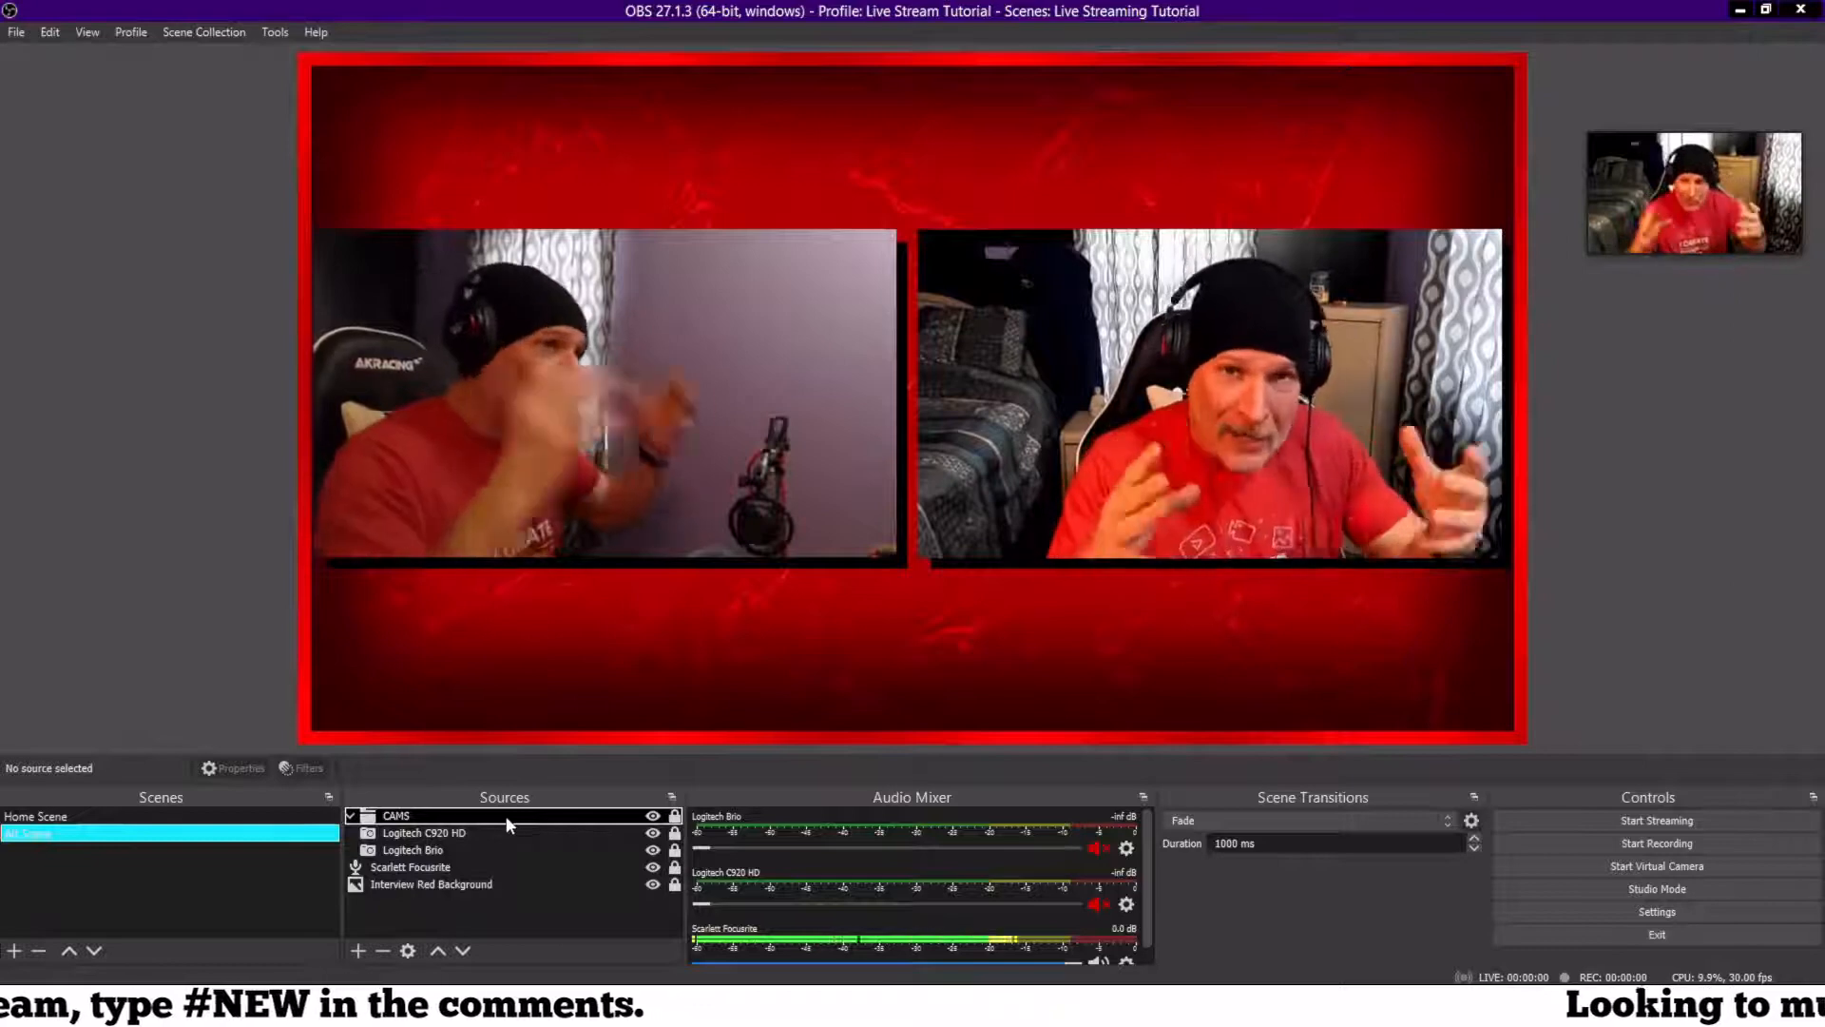
{"action": "left_click", "coordinate": [210, 818]}
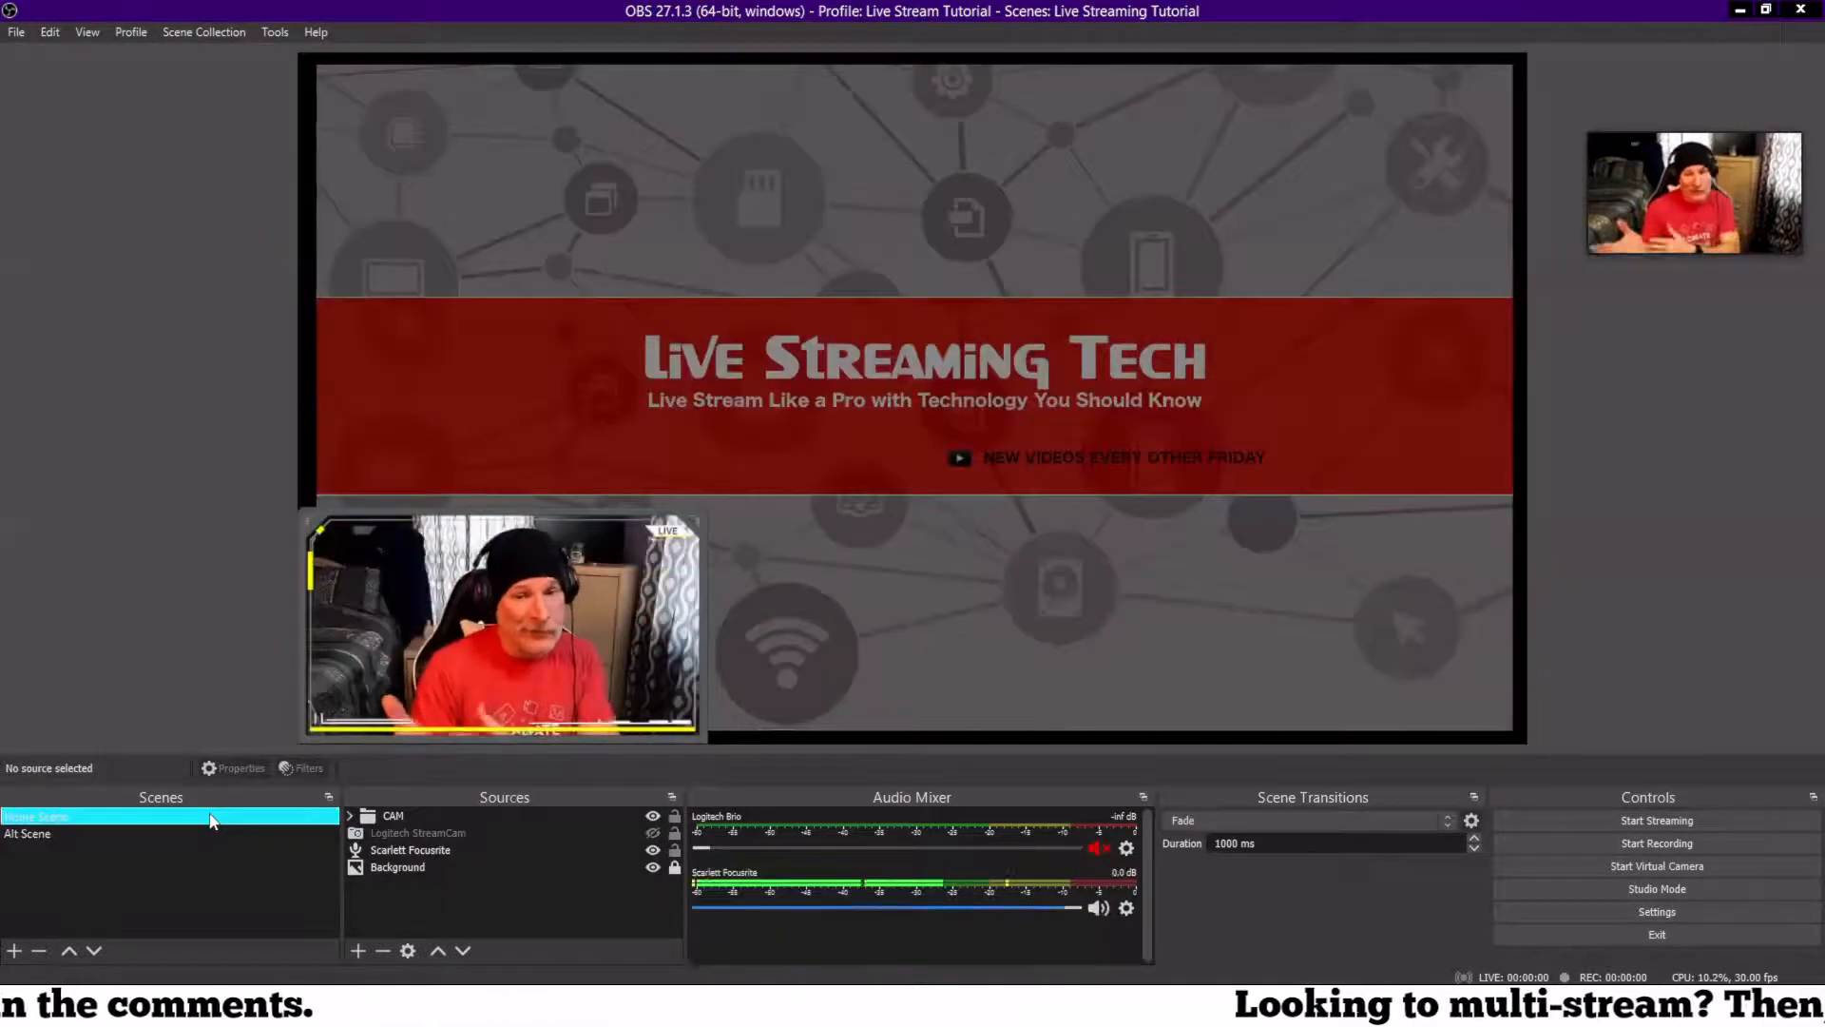
{"action": "left_click", "coordinate": [193, 835]}
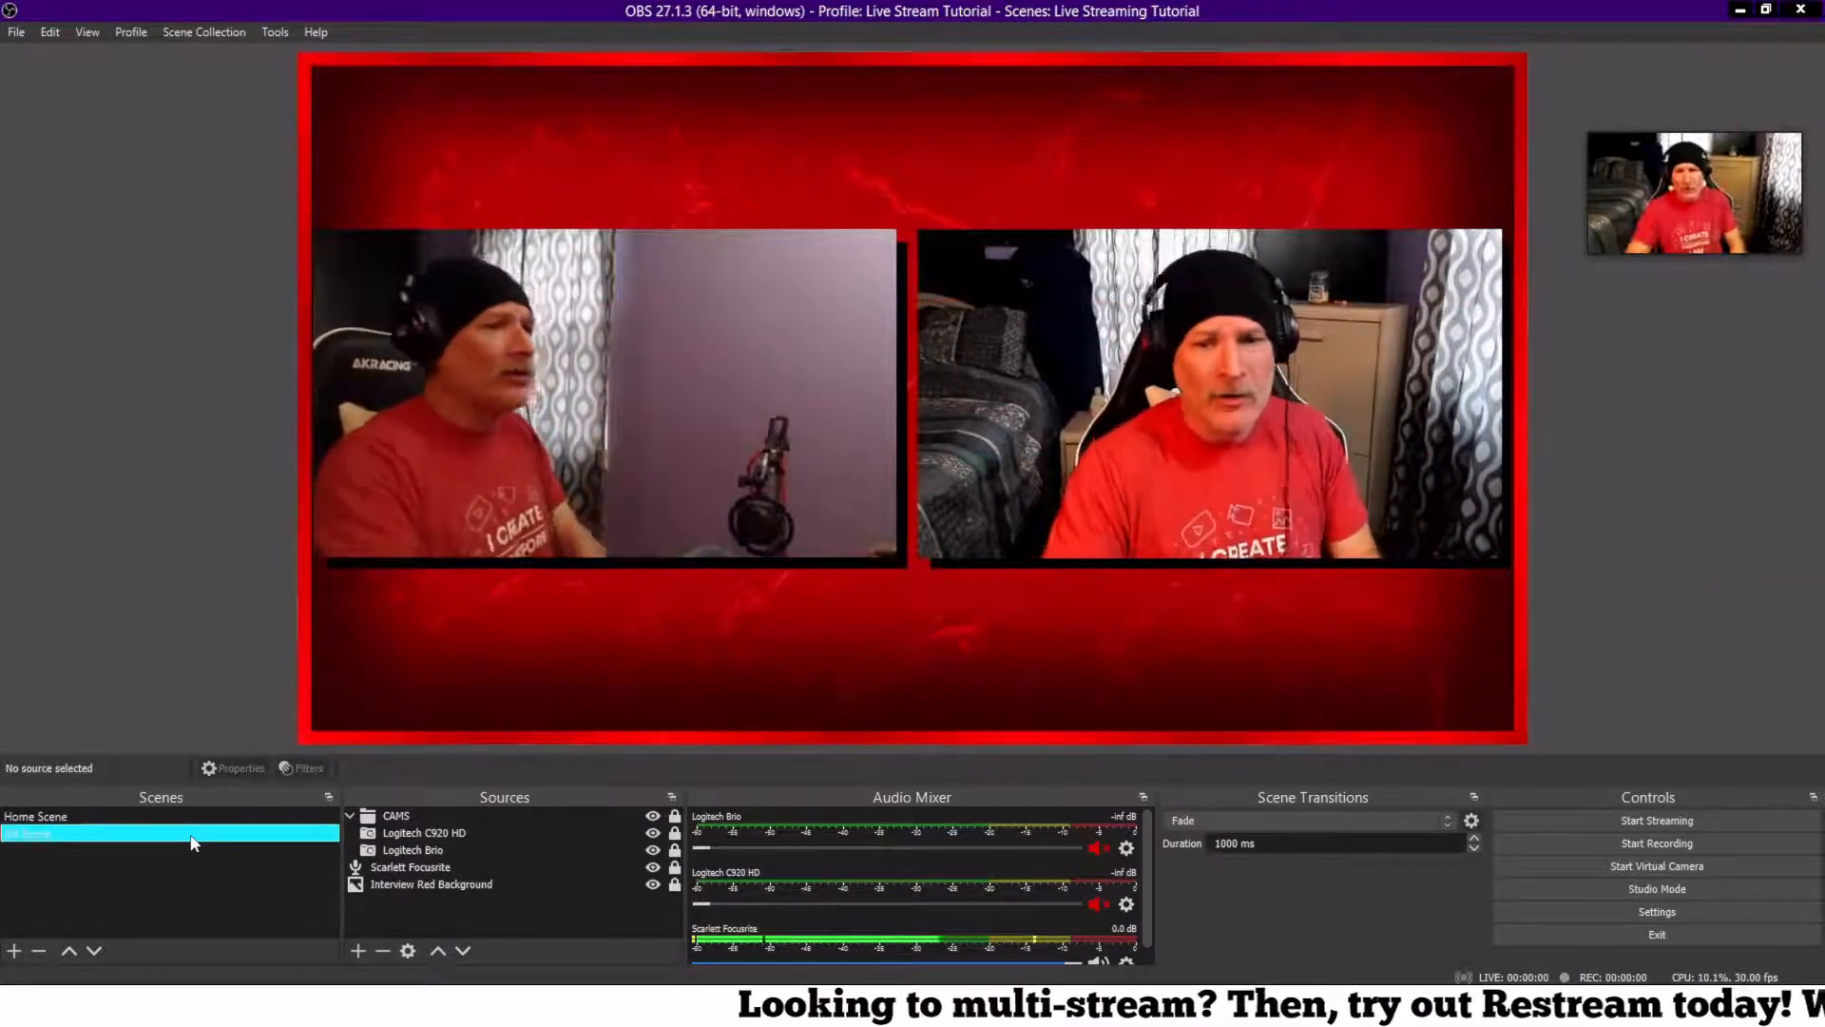
{"action": "left_click", "coordinate": [195, 823]}
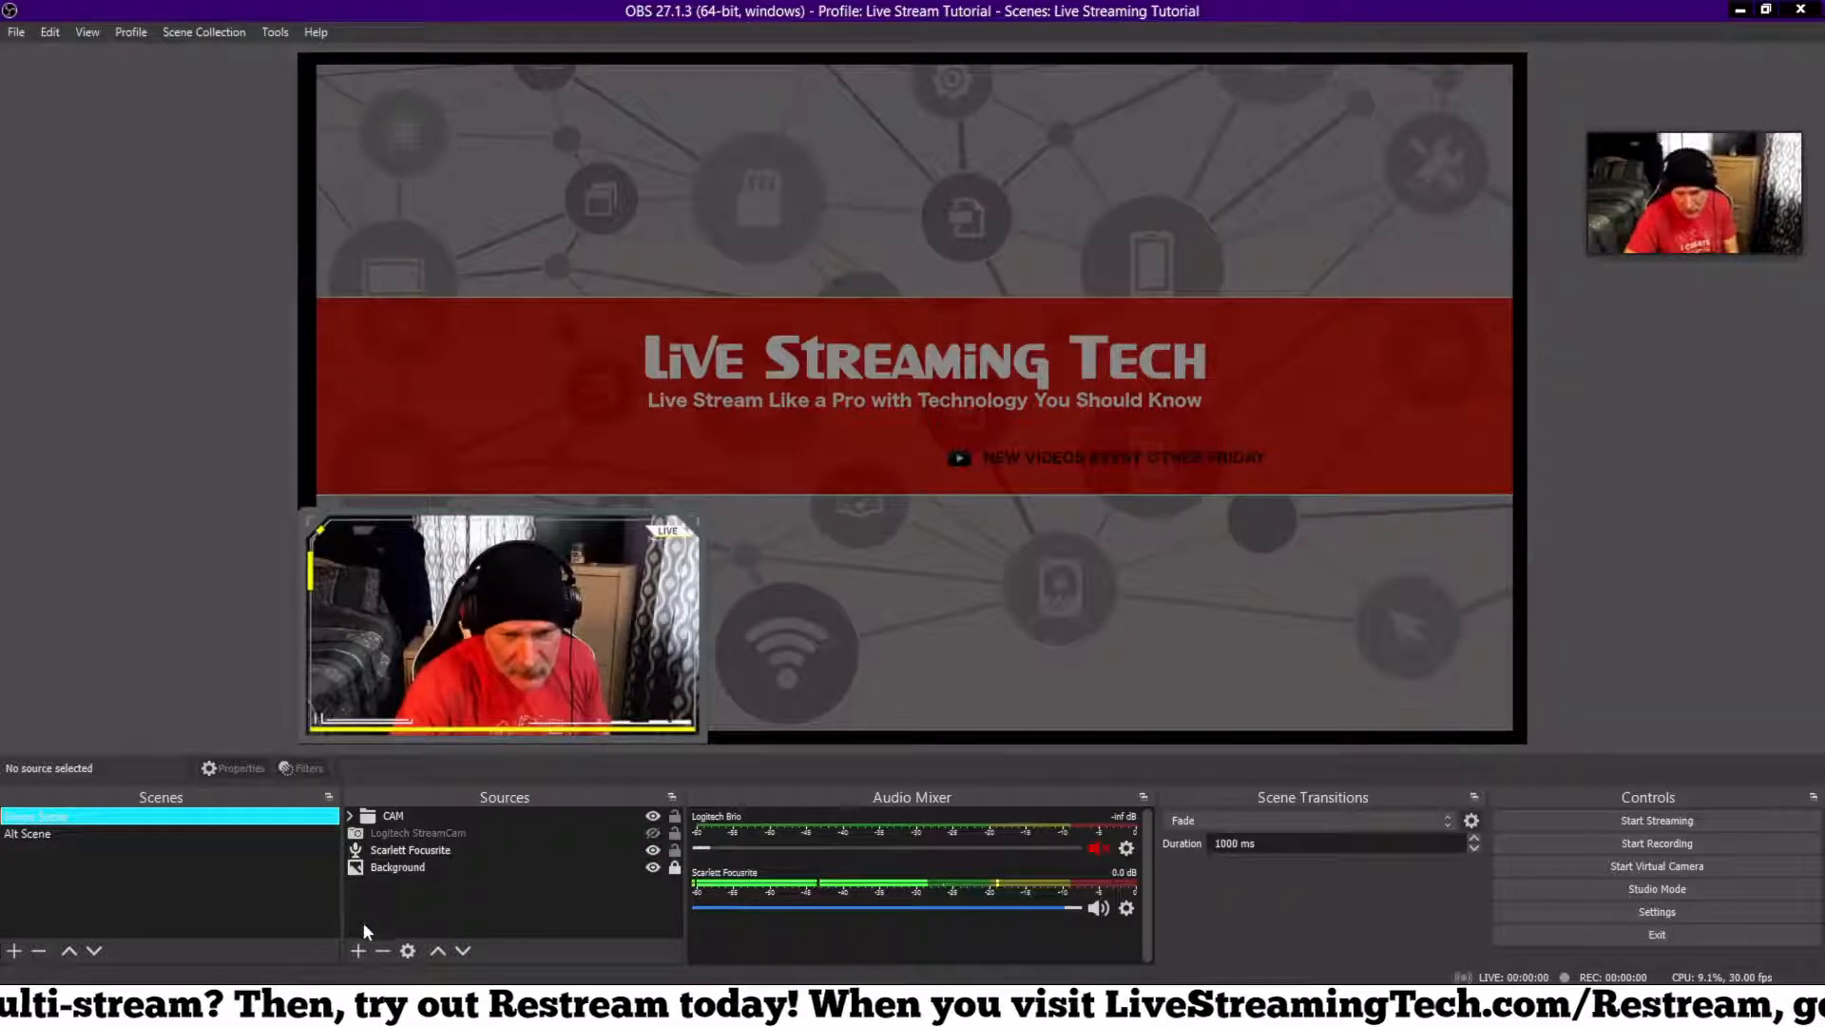
Step: Add the existing Logitech Brio video capture device to Home Scene and scale it down in the upper middle of the canvas
{"action": "left_click", "coordinate": [359, 952]}
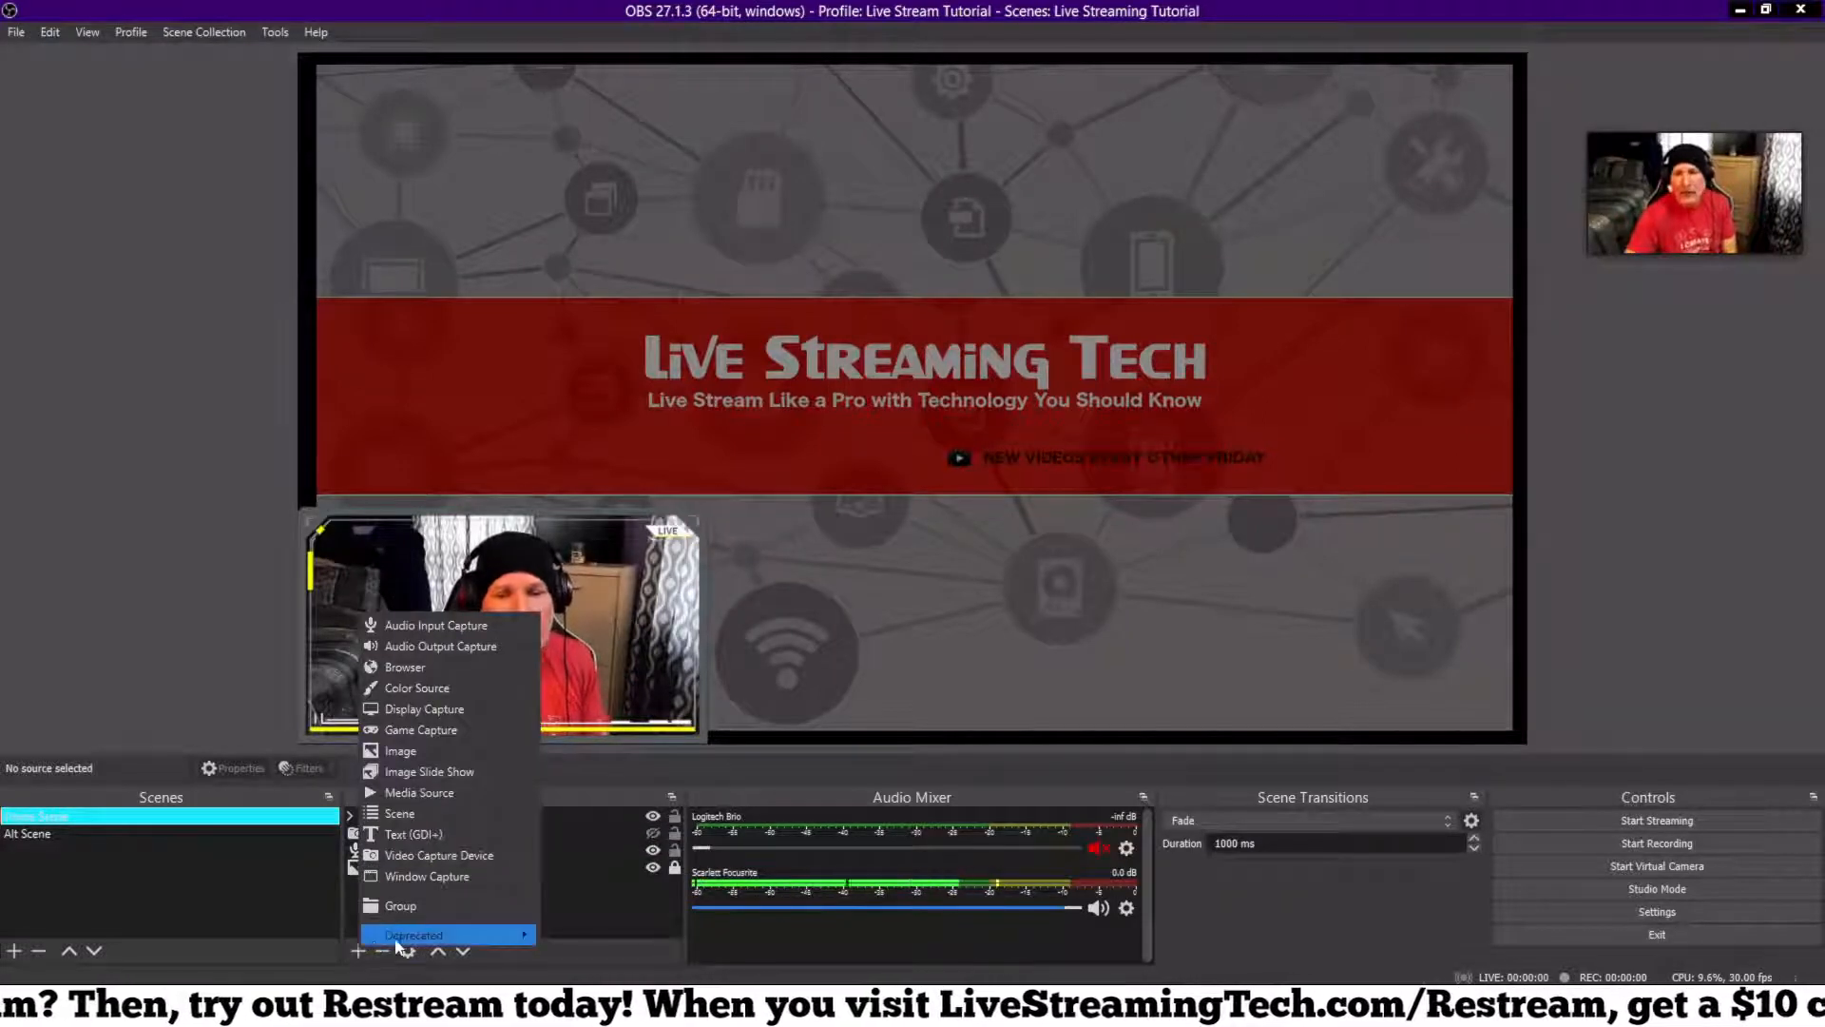
{"action": "left_click", "coordinate": [451, 858]}
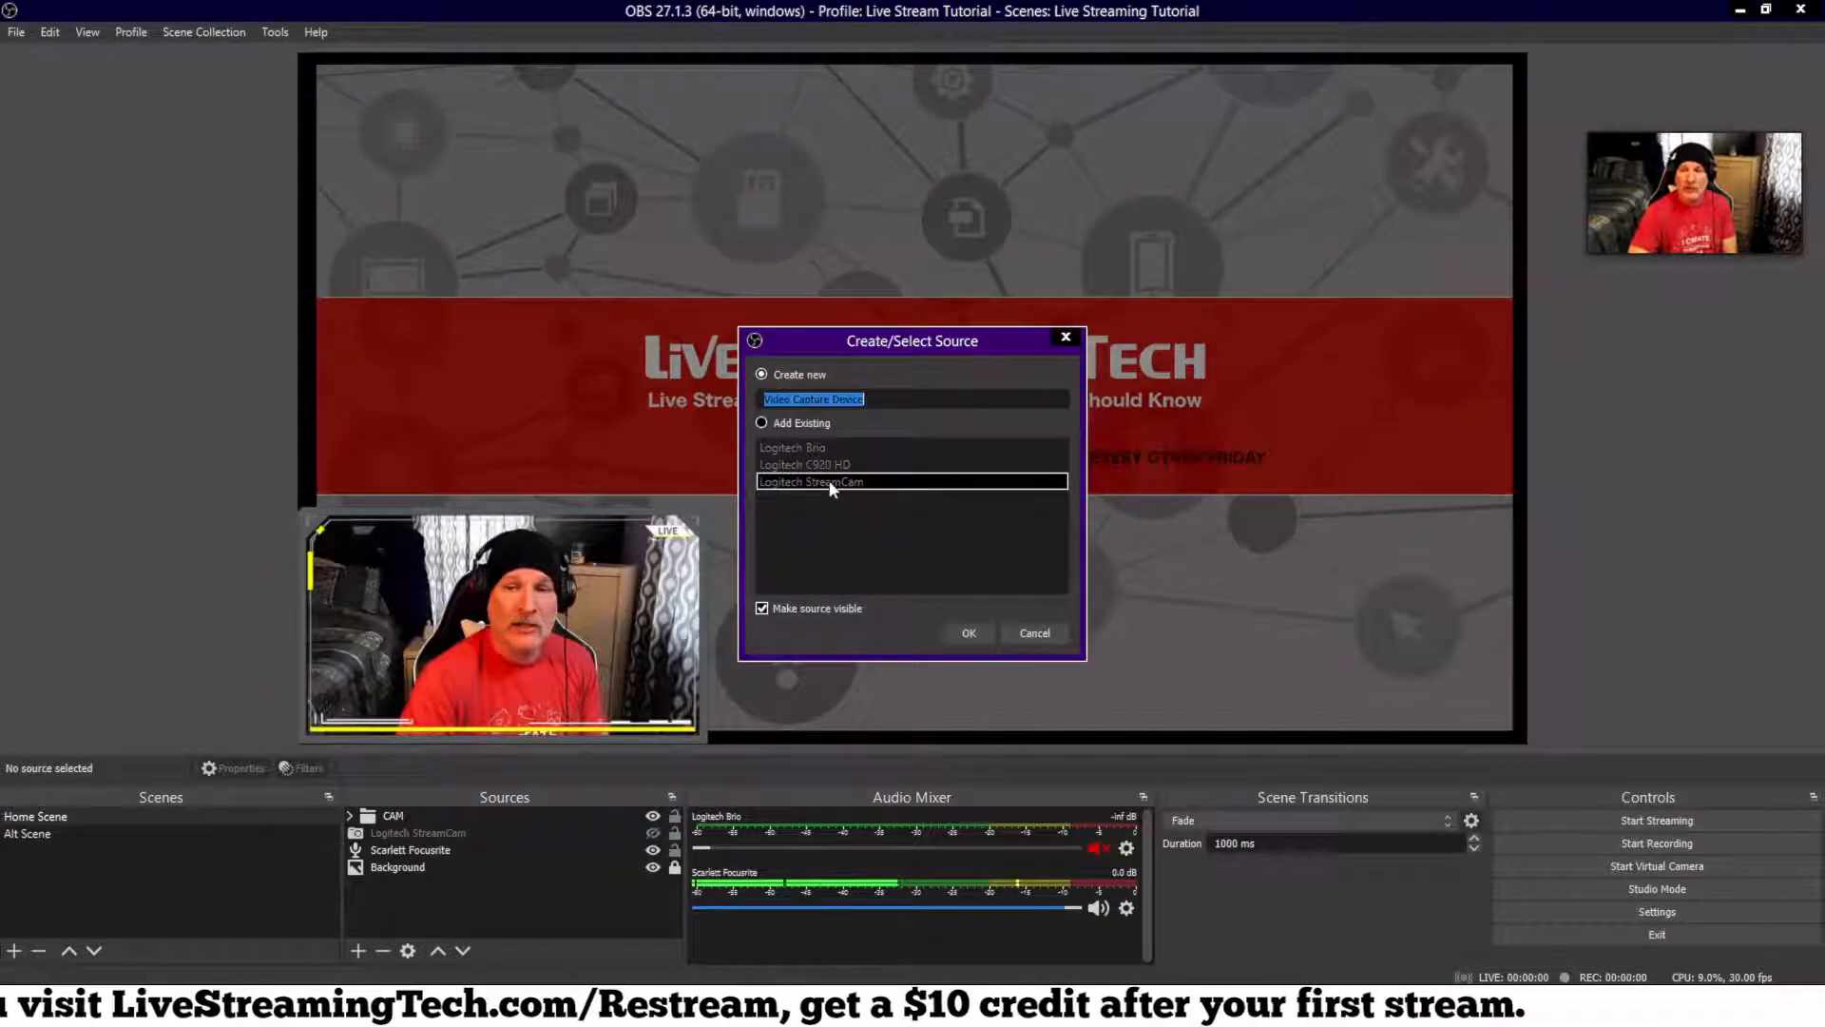
{"action": "left_click", "coordinate": [763, 423]}
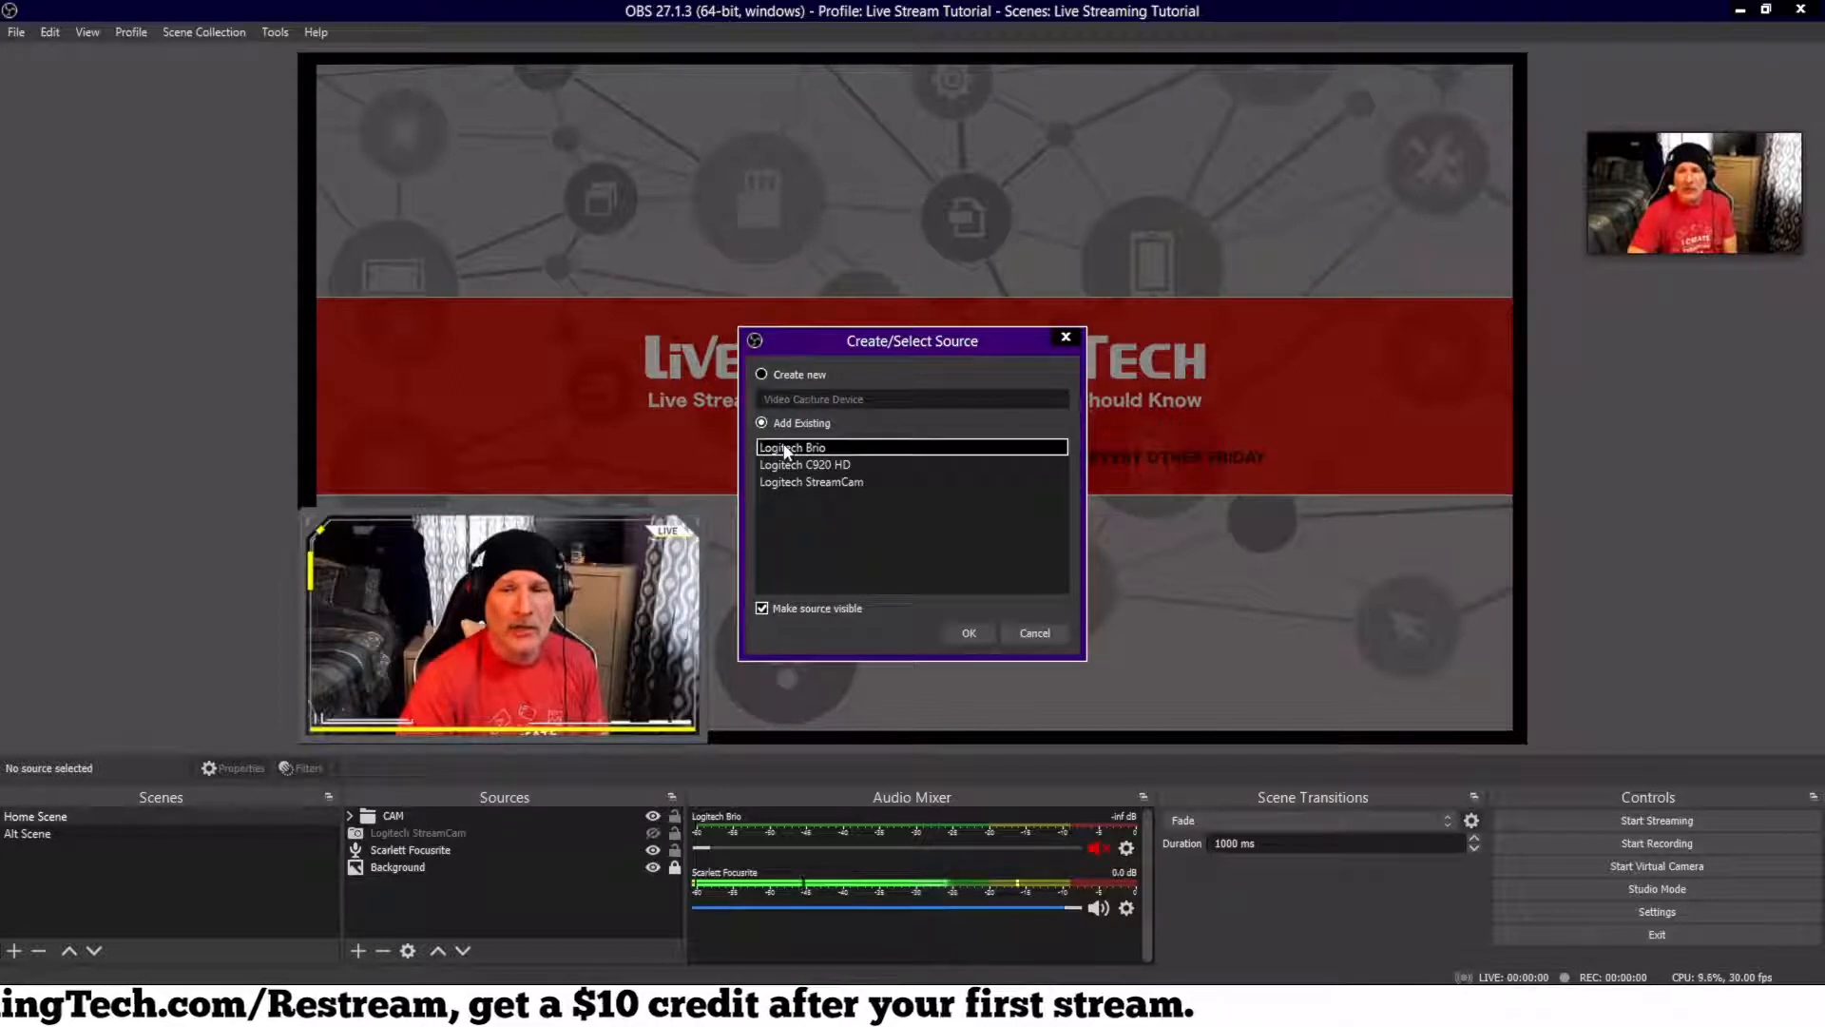
{"action": "left_click", "coordinate": [787, 447]}
{"action": "left_click", "coordinate": [965, 633]}
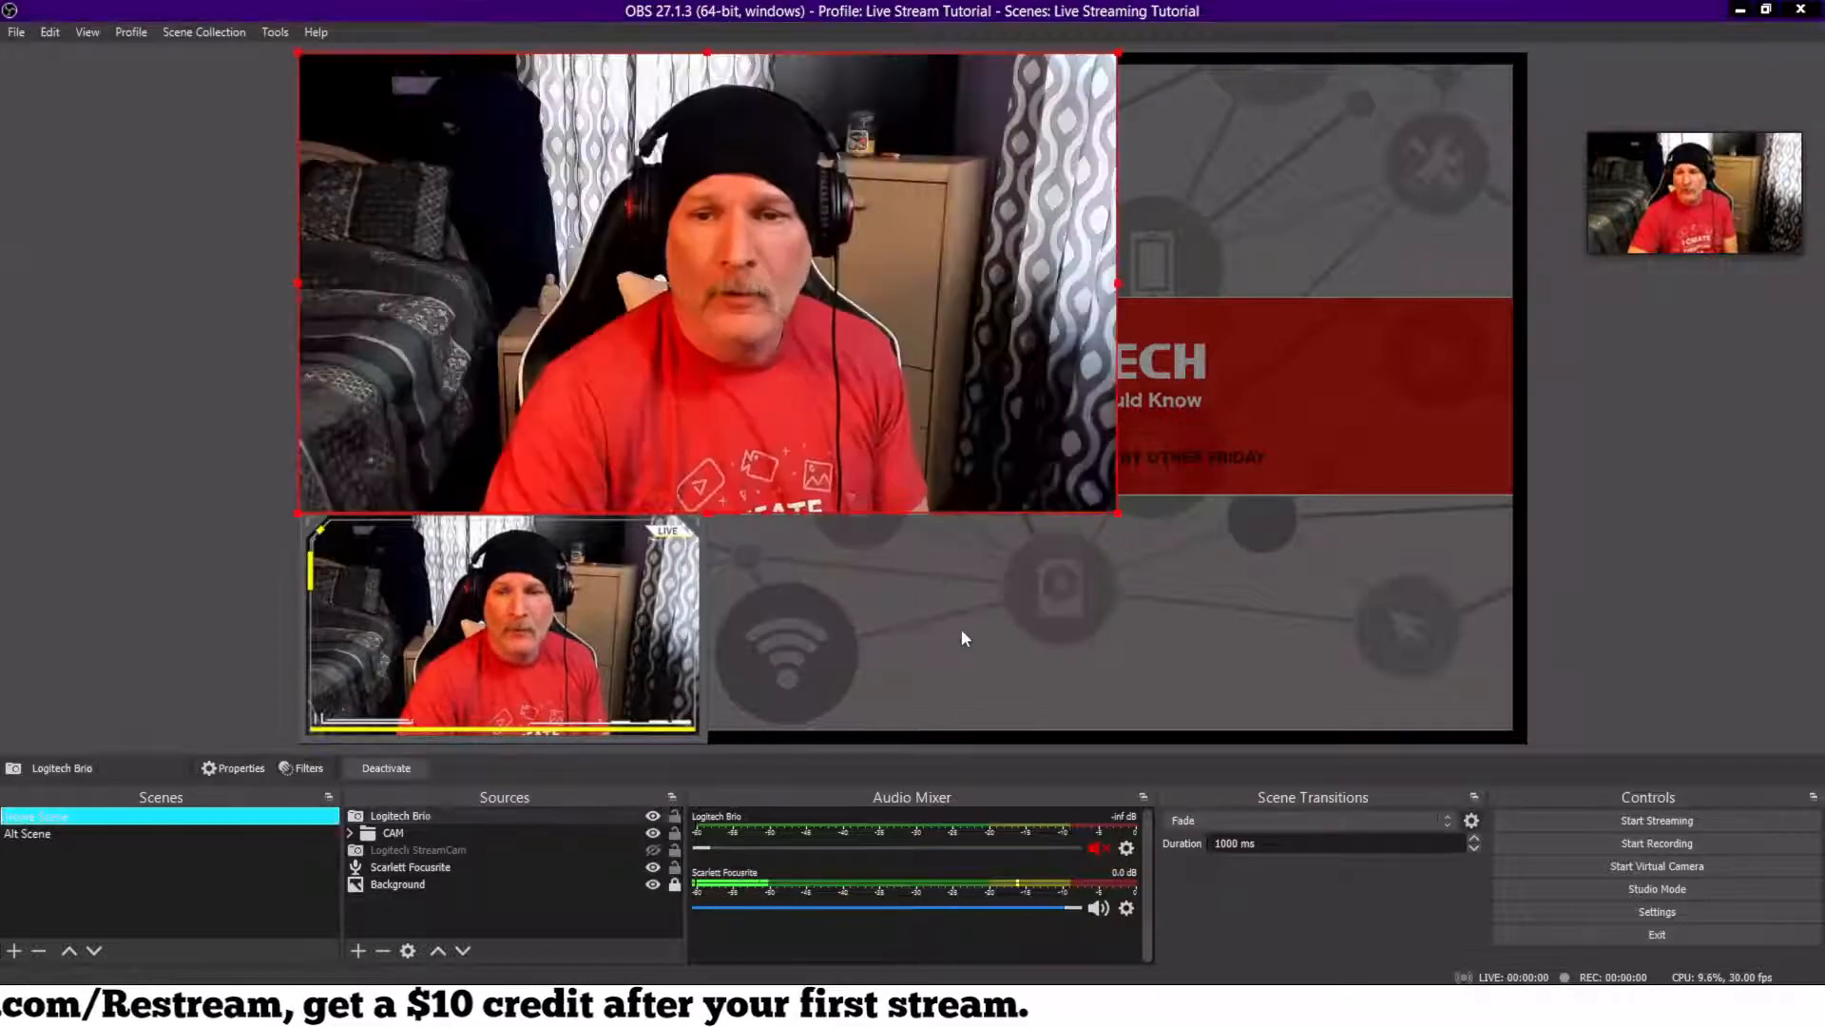
{"action": "left_click_drag", "start_coordinate": [983, 498], "coordinate": [1177, 564]}
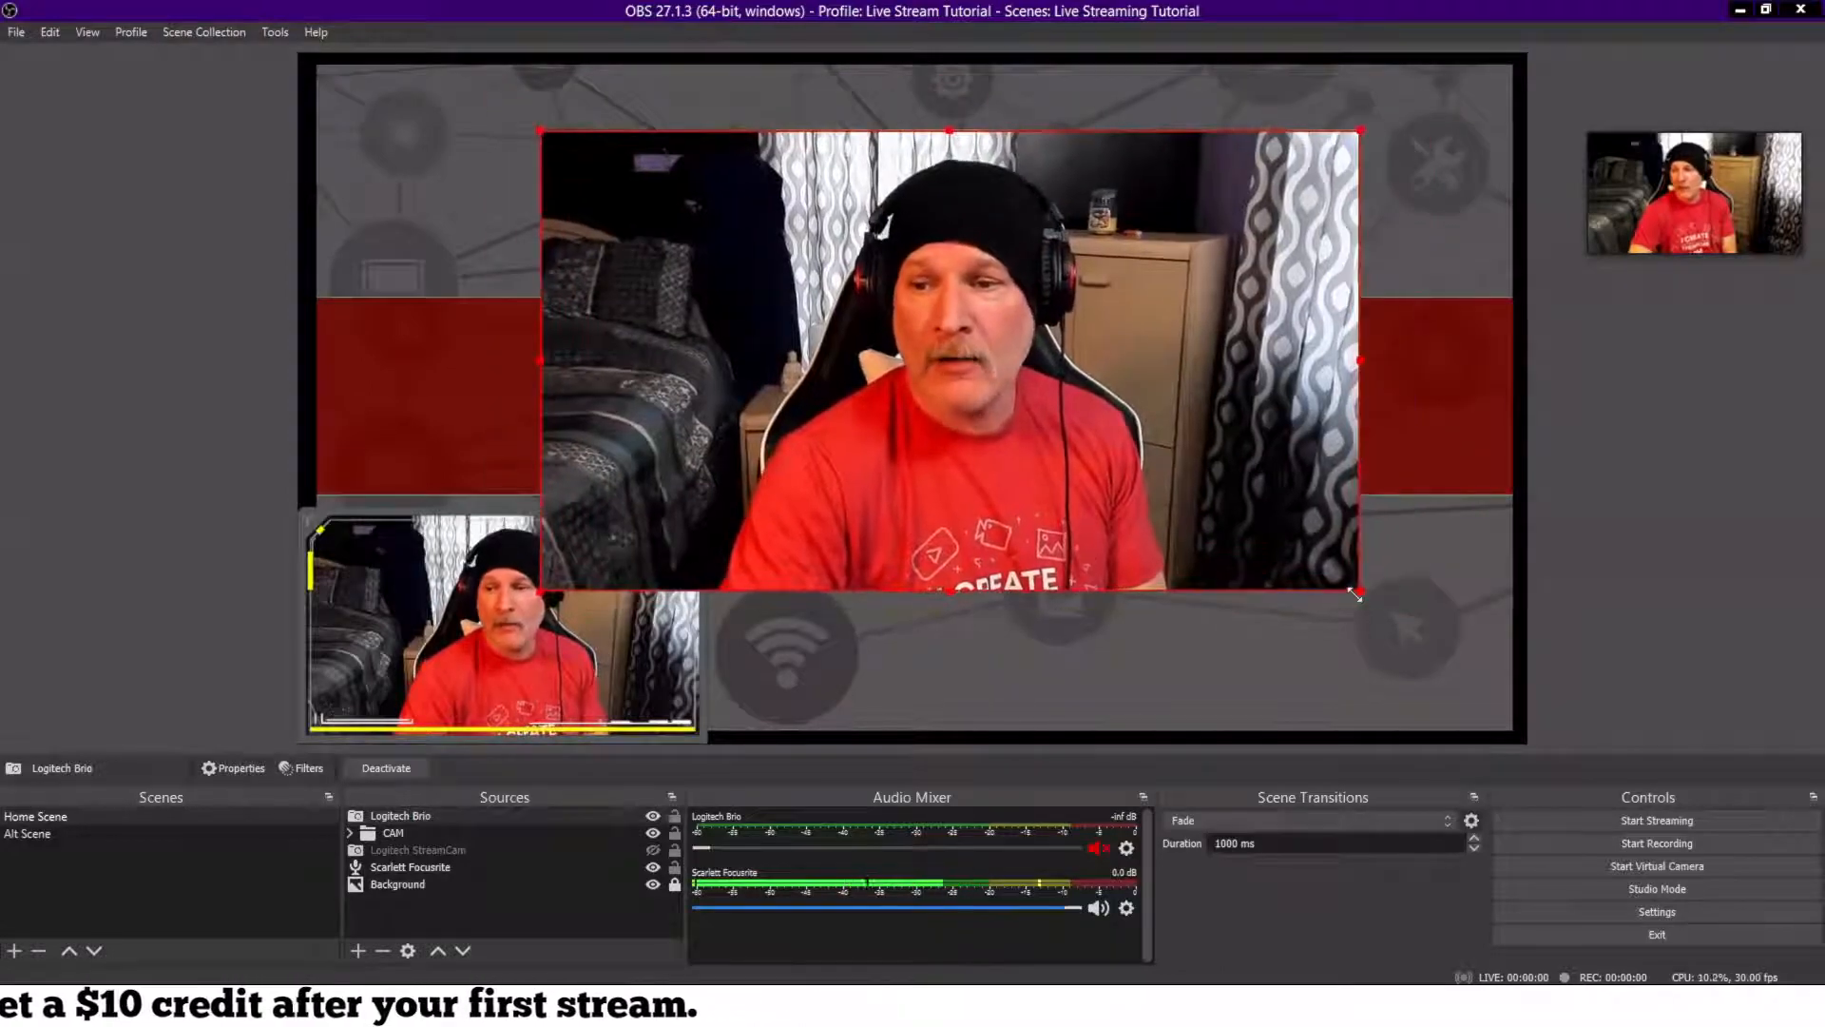
{"action": "left_click_drag", "start_coordinate": [1360, 590], "coordinate": [1066, 425]}
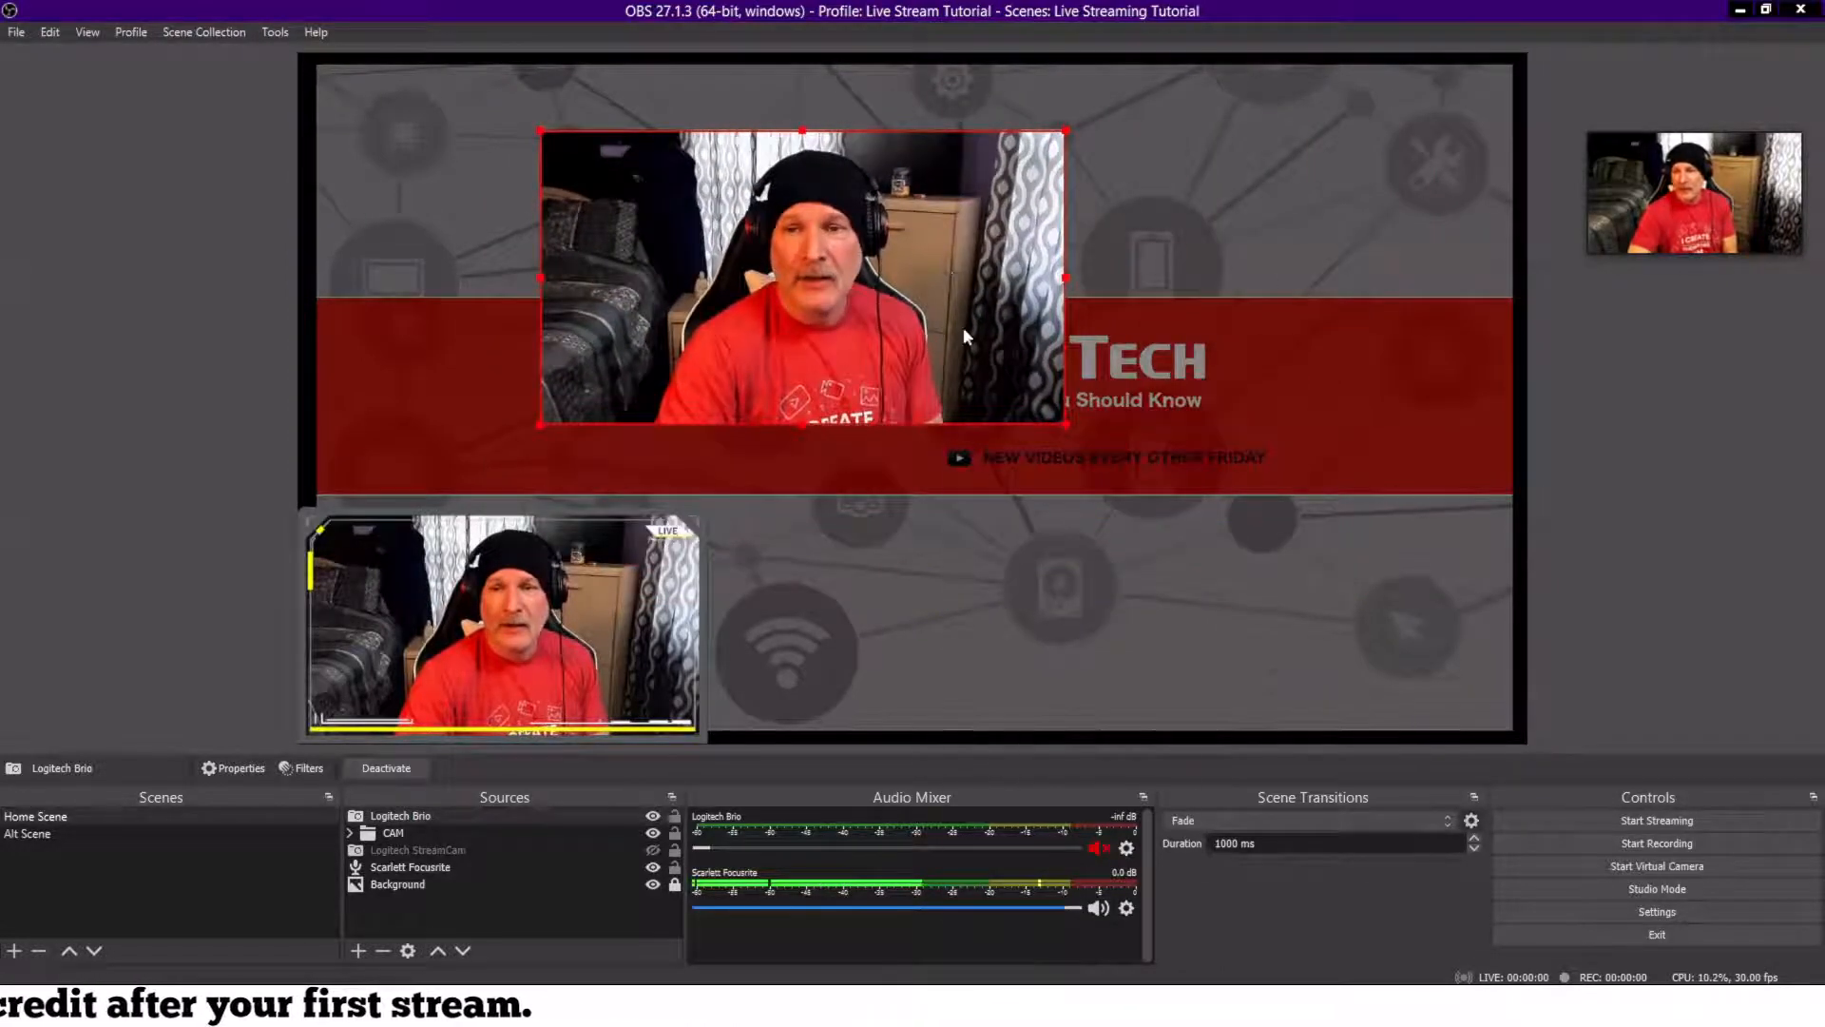
Step: Inspect the available effect filters for the Logitech Brio source and close the filters without adding any
{"action": "right_click", "coordinate": [946, 257]}
{"action": "left_click", "coordinate": [1030, 948]}
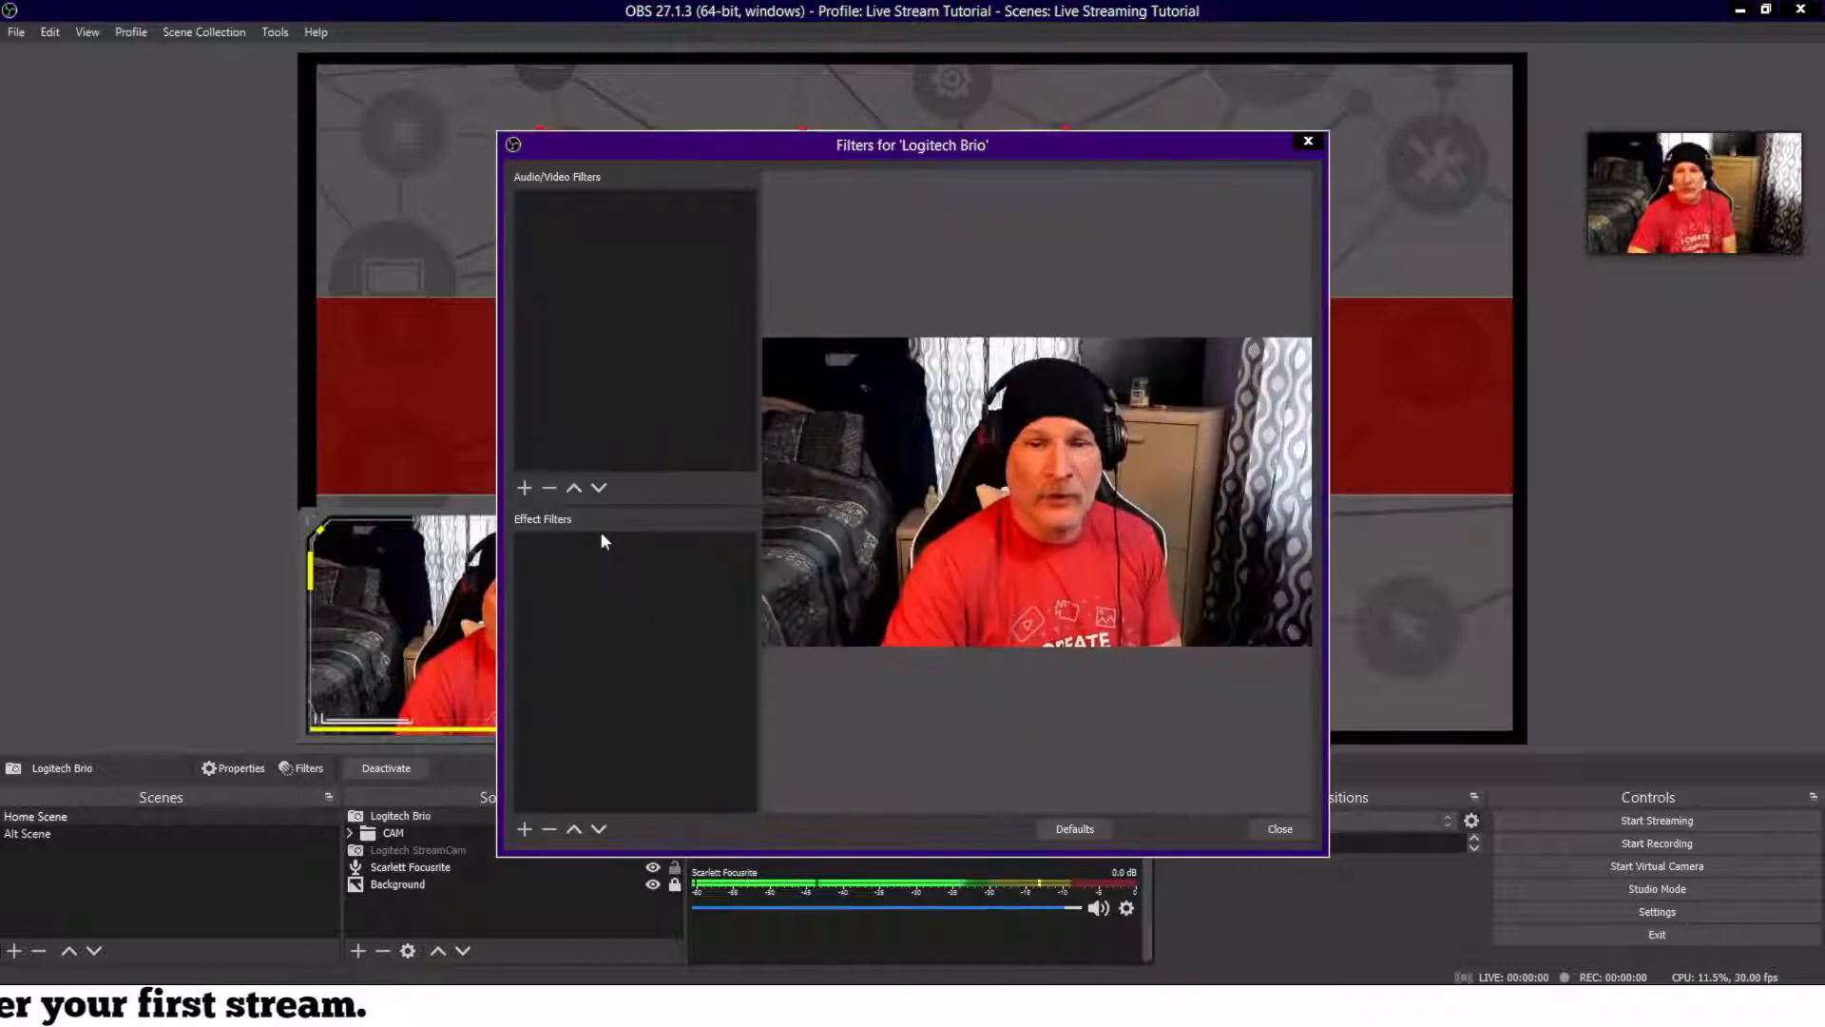
{"action": "left_click", "coordinate": [524, 828]}
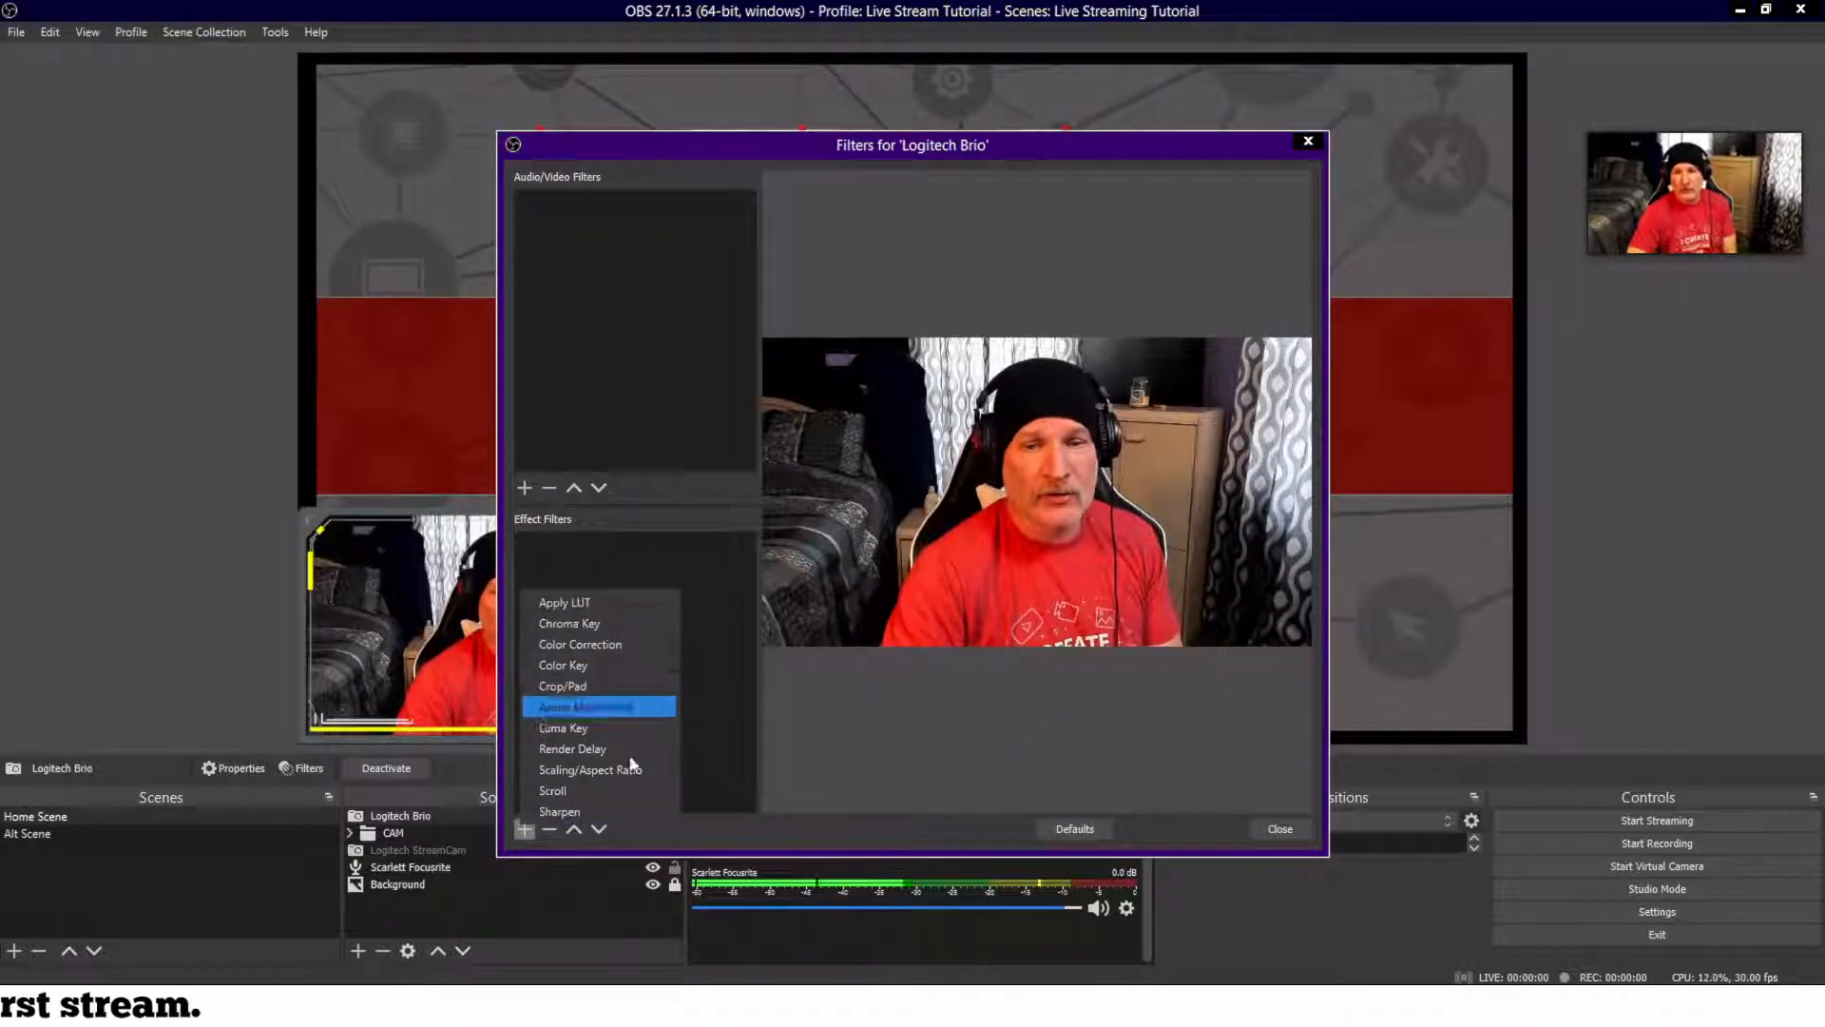
{"action": "left_click", "coordinate": [1311, 146]}
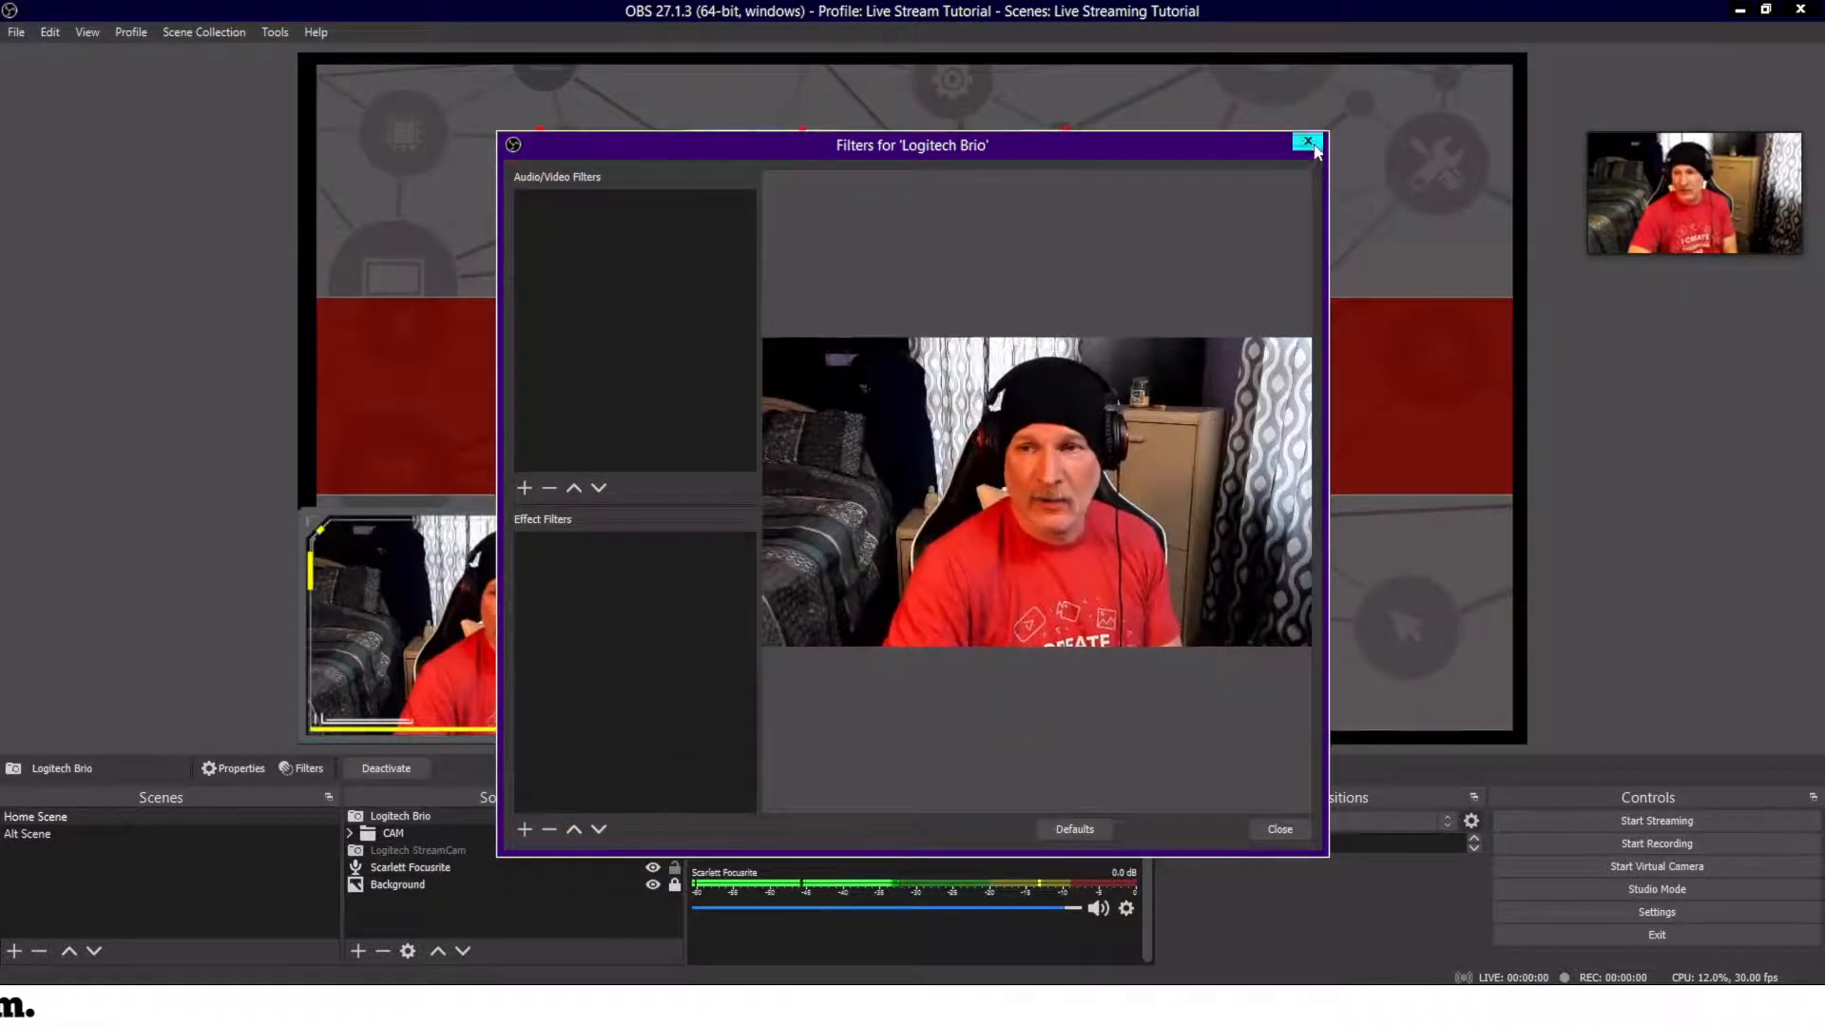
{"action": "left_click", "coordinate": [1260, 834]}
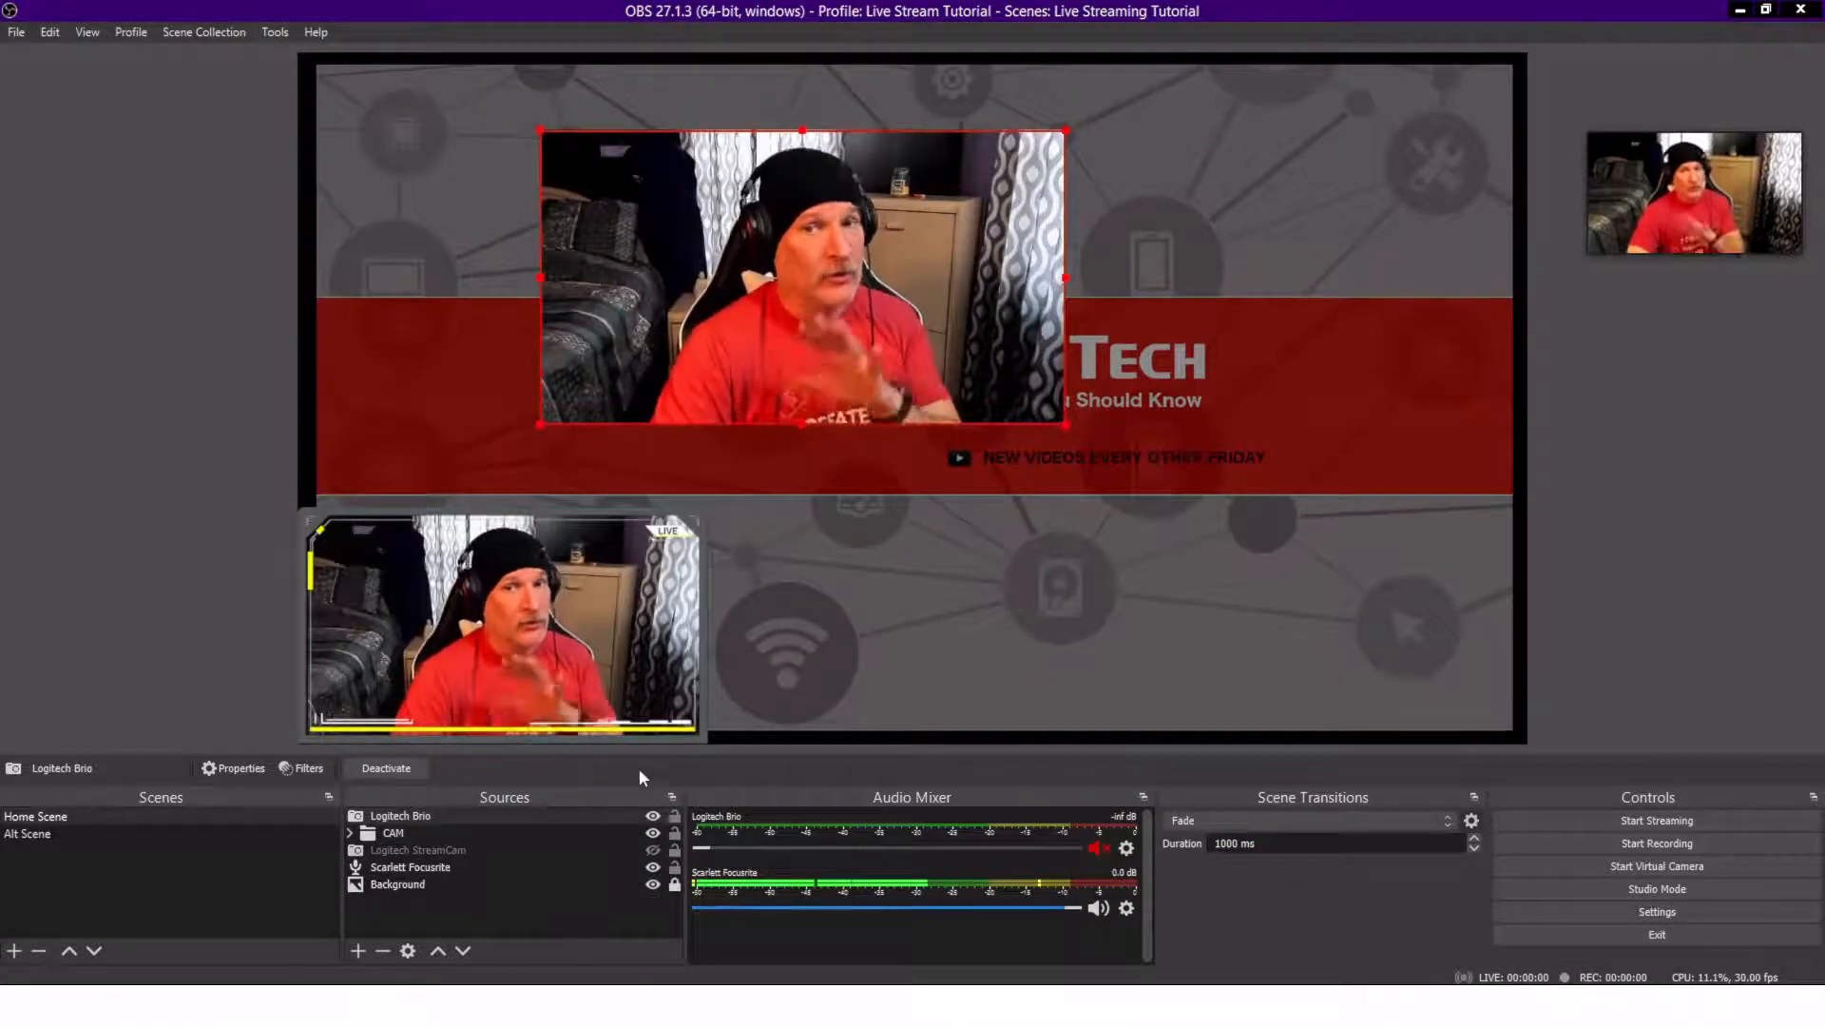
Step: Hide and reshow the Logitech Brio source, and place it slightly smaller in the lower-right area of the canvas
{"action": "left_click", "coordinate": [654, 817]}
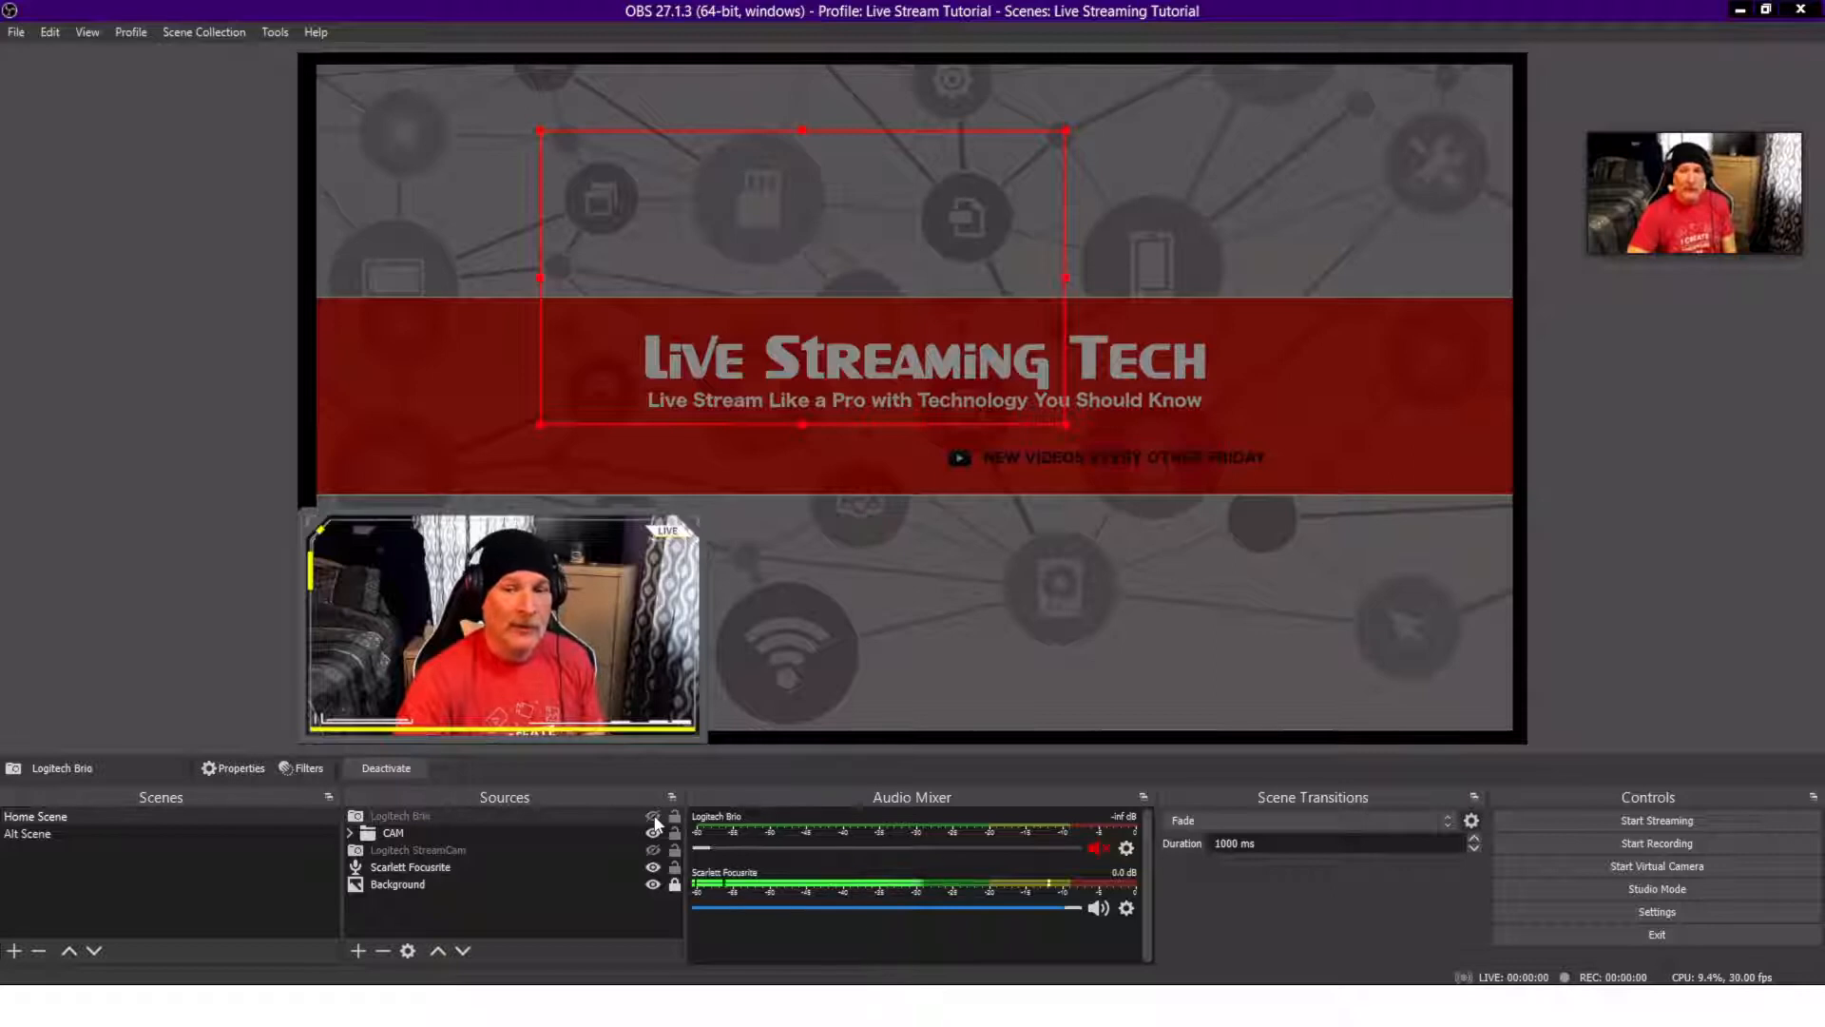
{"action": "left_click", "coordinate": [653, 816]}
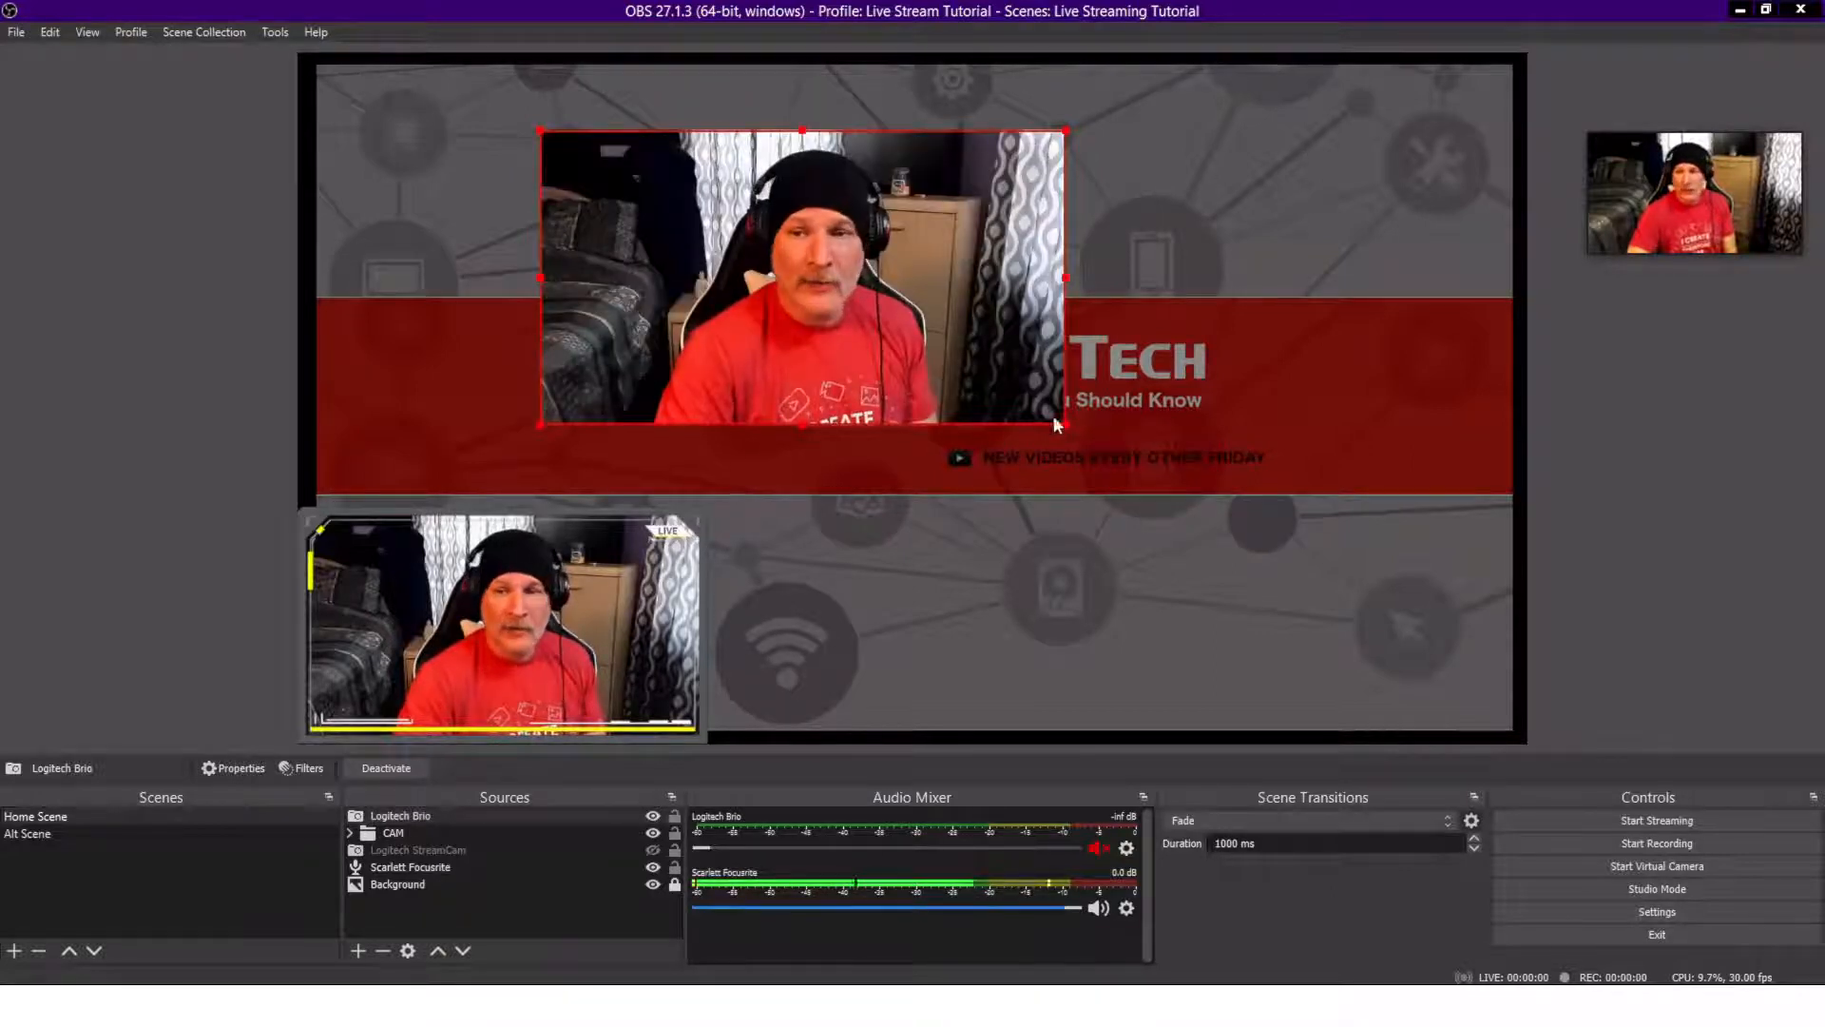
{"action": "left_click_drag", "start_coordinate": [1066, 425], "coordinate": [1383, 655]}
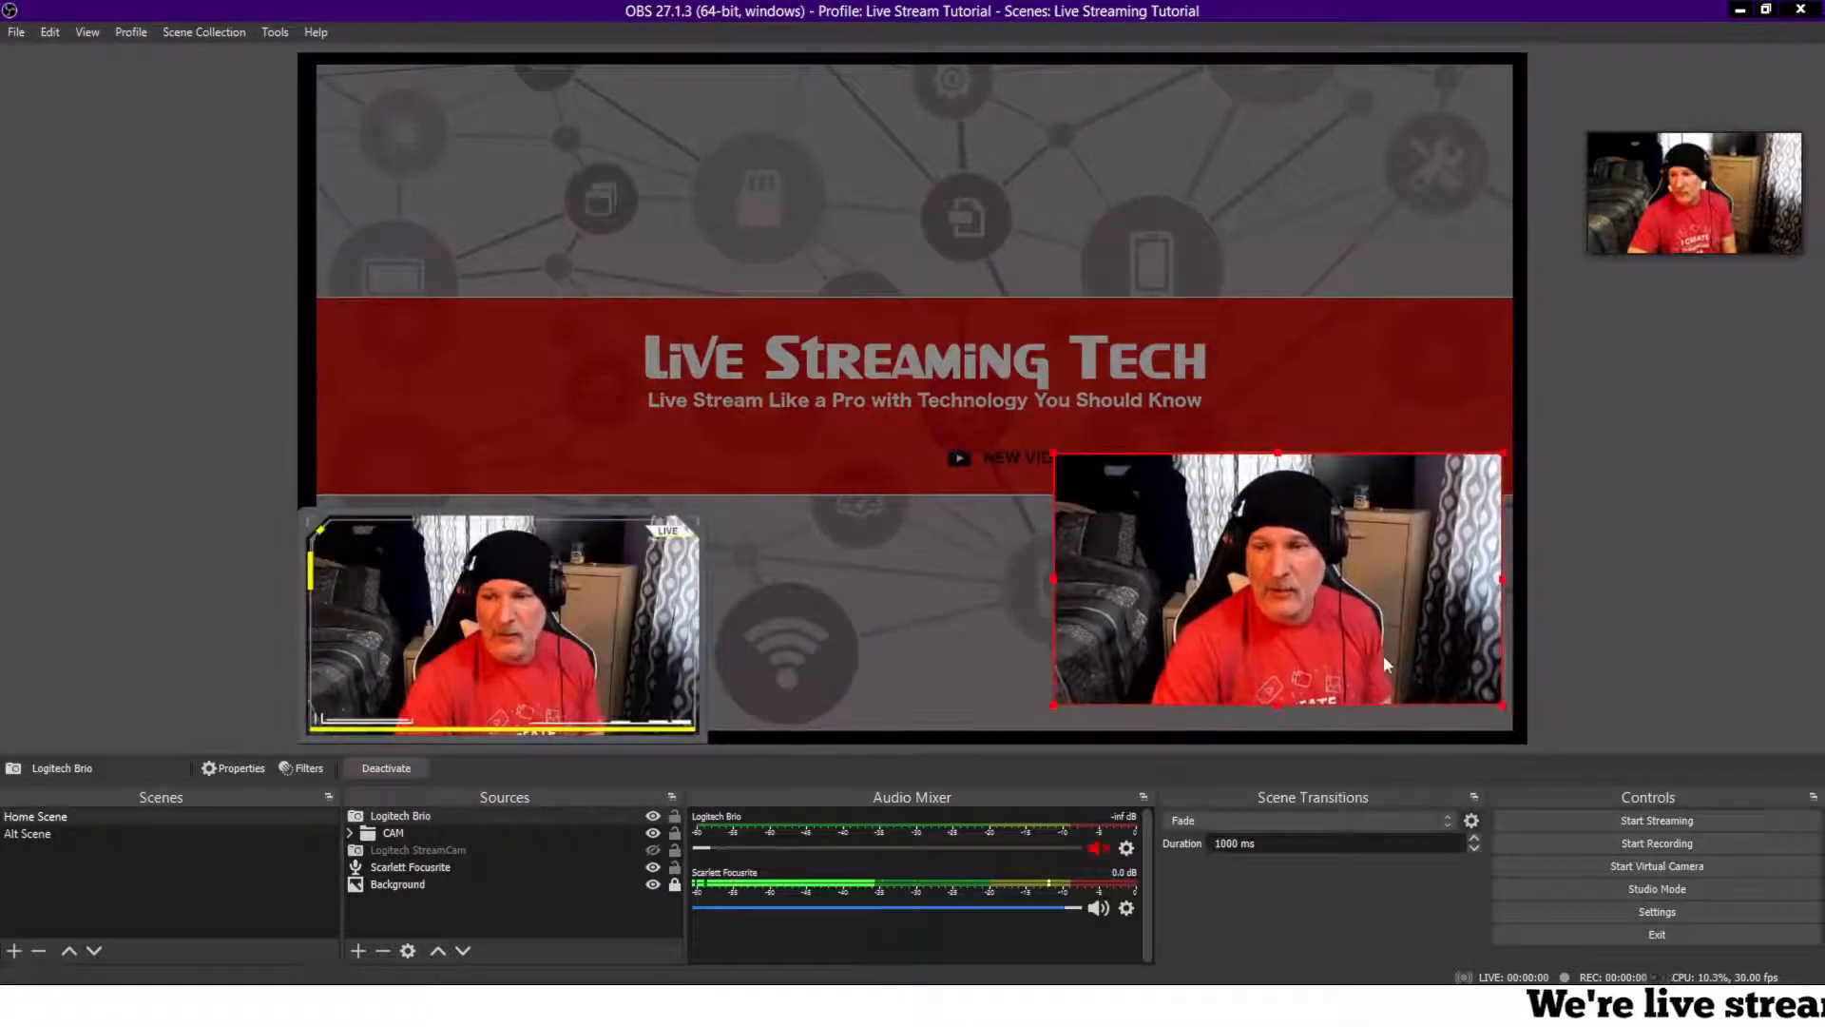
Step: Lock the Logitech Brio source, test its visibility, and leave it hidden in Home Scene
{"action": "left_click", "coordinate": [676, 815]}
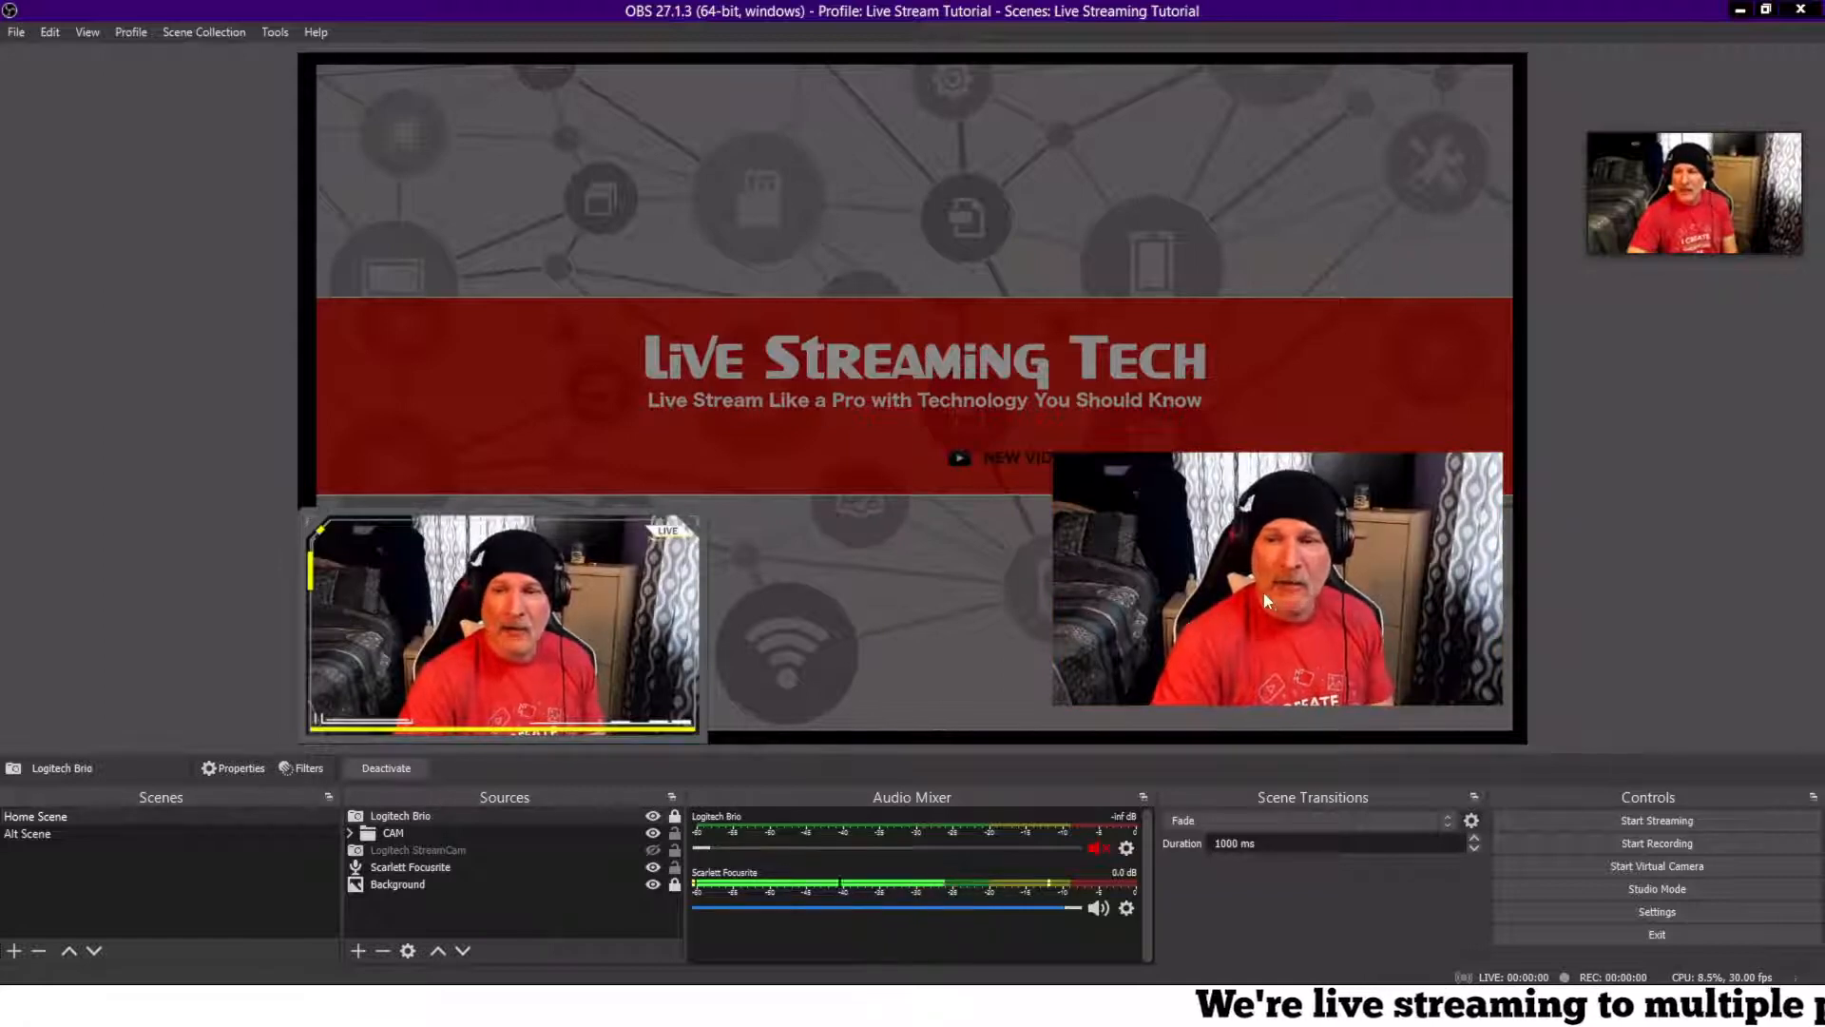
{"action": "left_click", "coordinate": [652, 817]}
{"action": "left_click", "coordinate": [653, 816]}
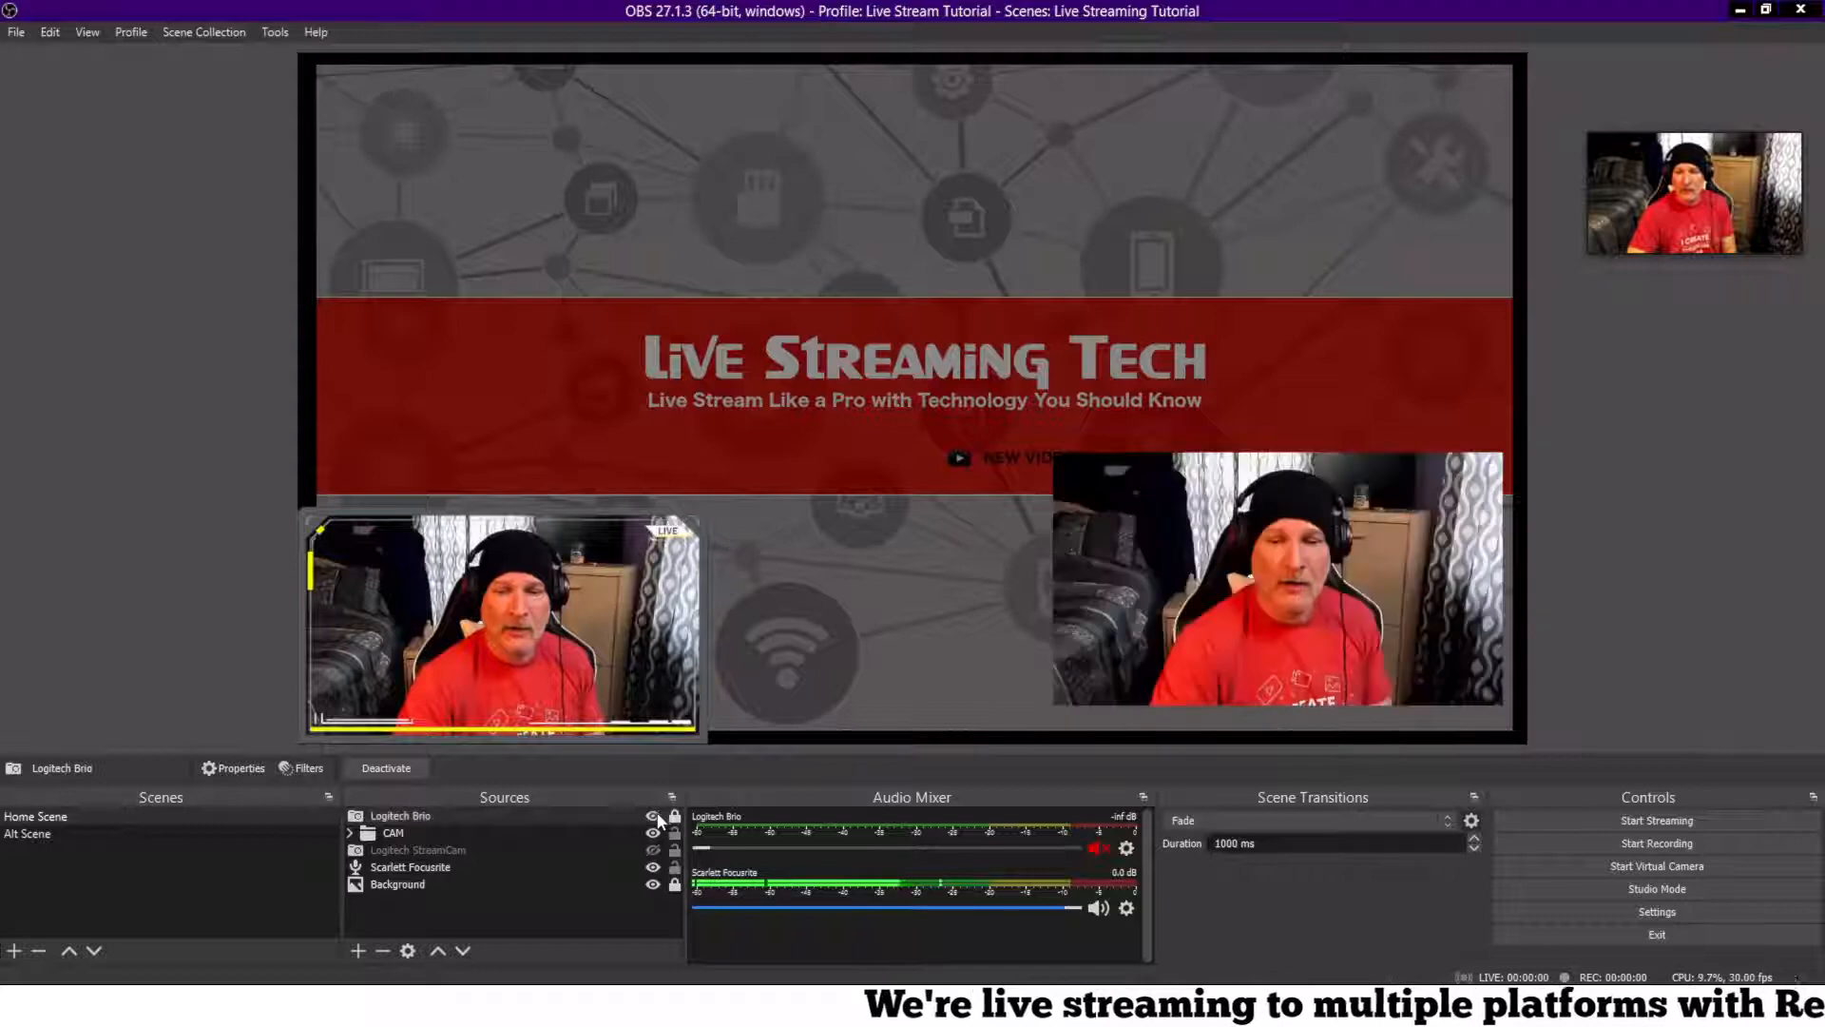
{"action": "left_click", "coordinate": [653, 816]}
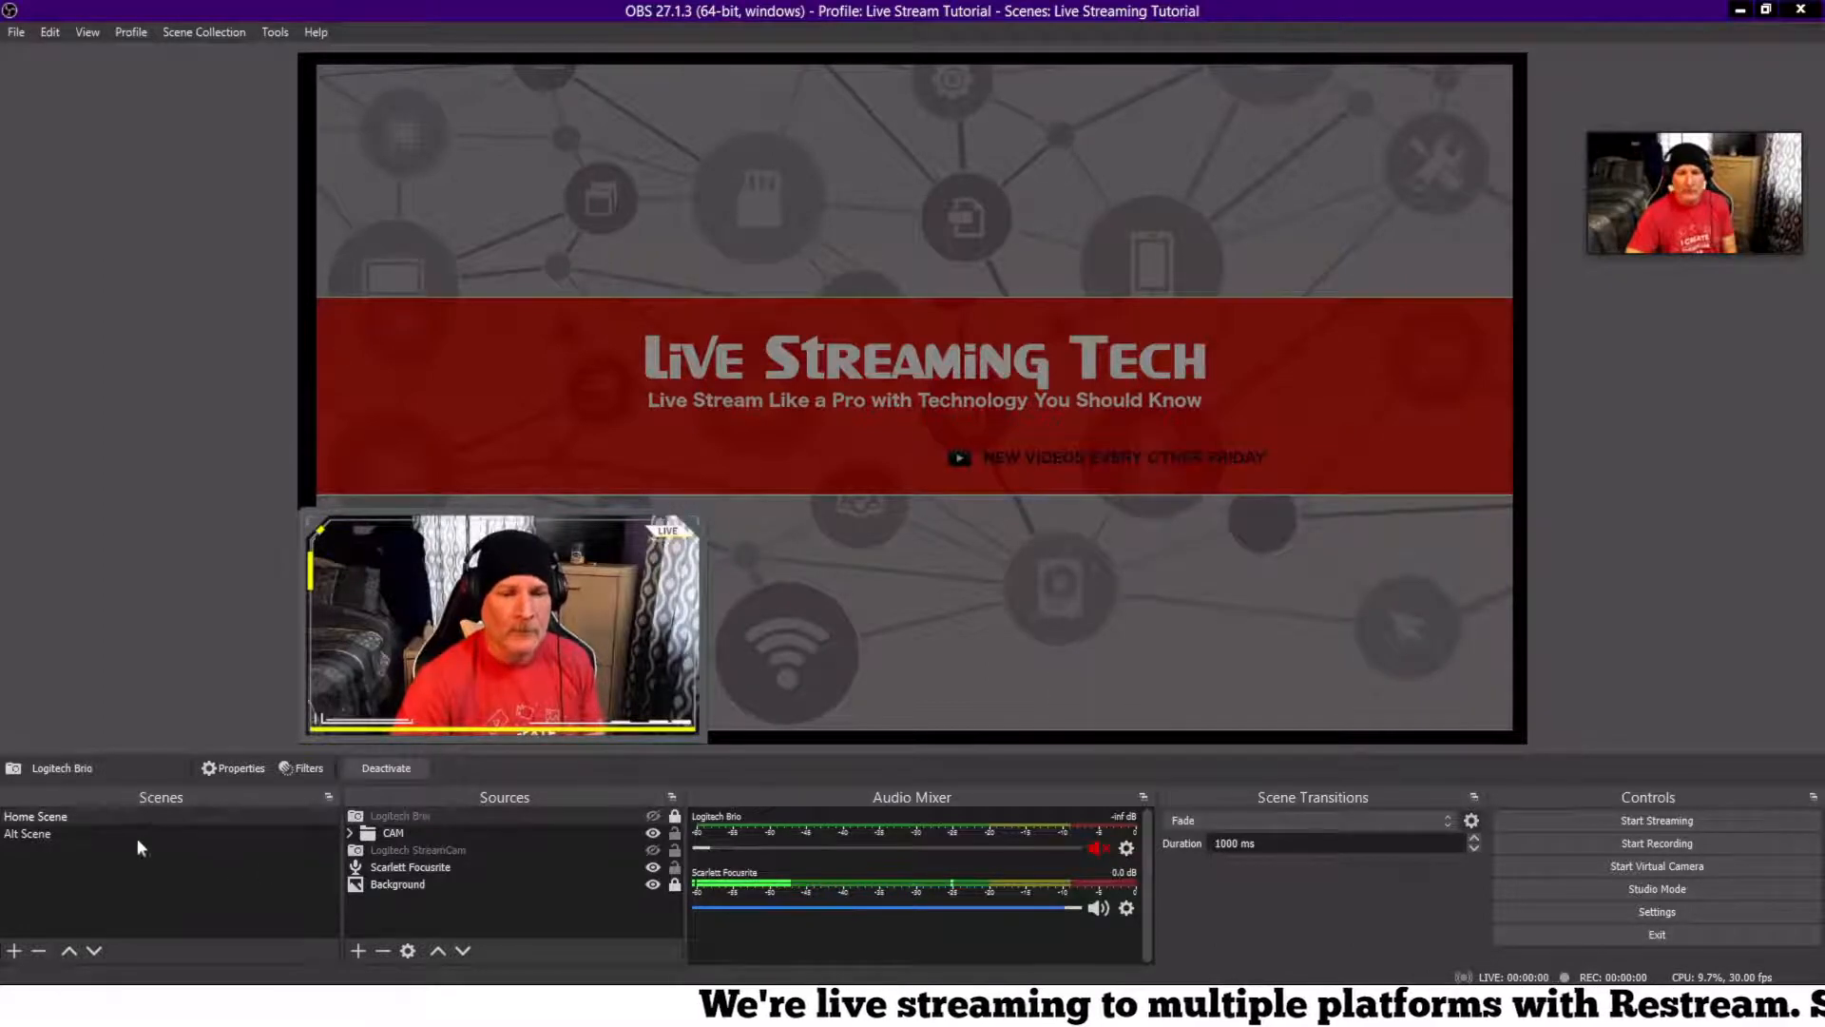
Step: Switch to Alt Scene, select its CAMS group, and view the options for creating a source group without adding one
{"action": "left_click", "coordinate": [104, 840]}
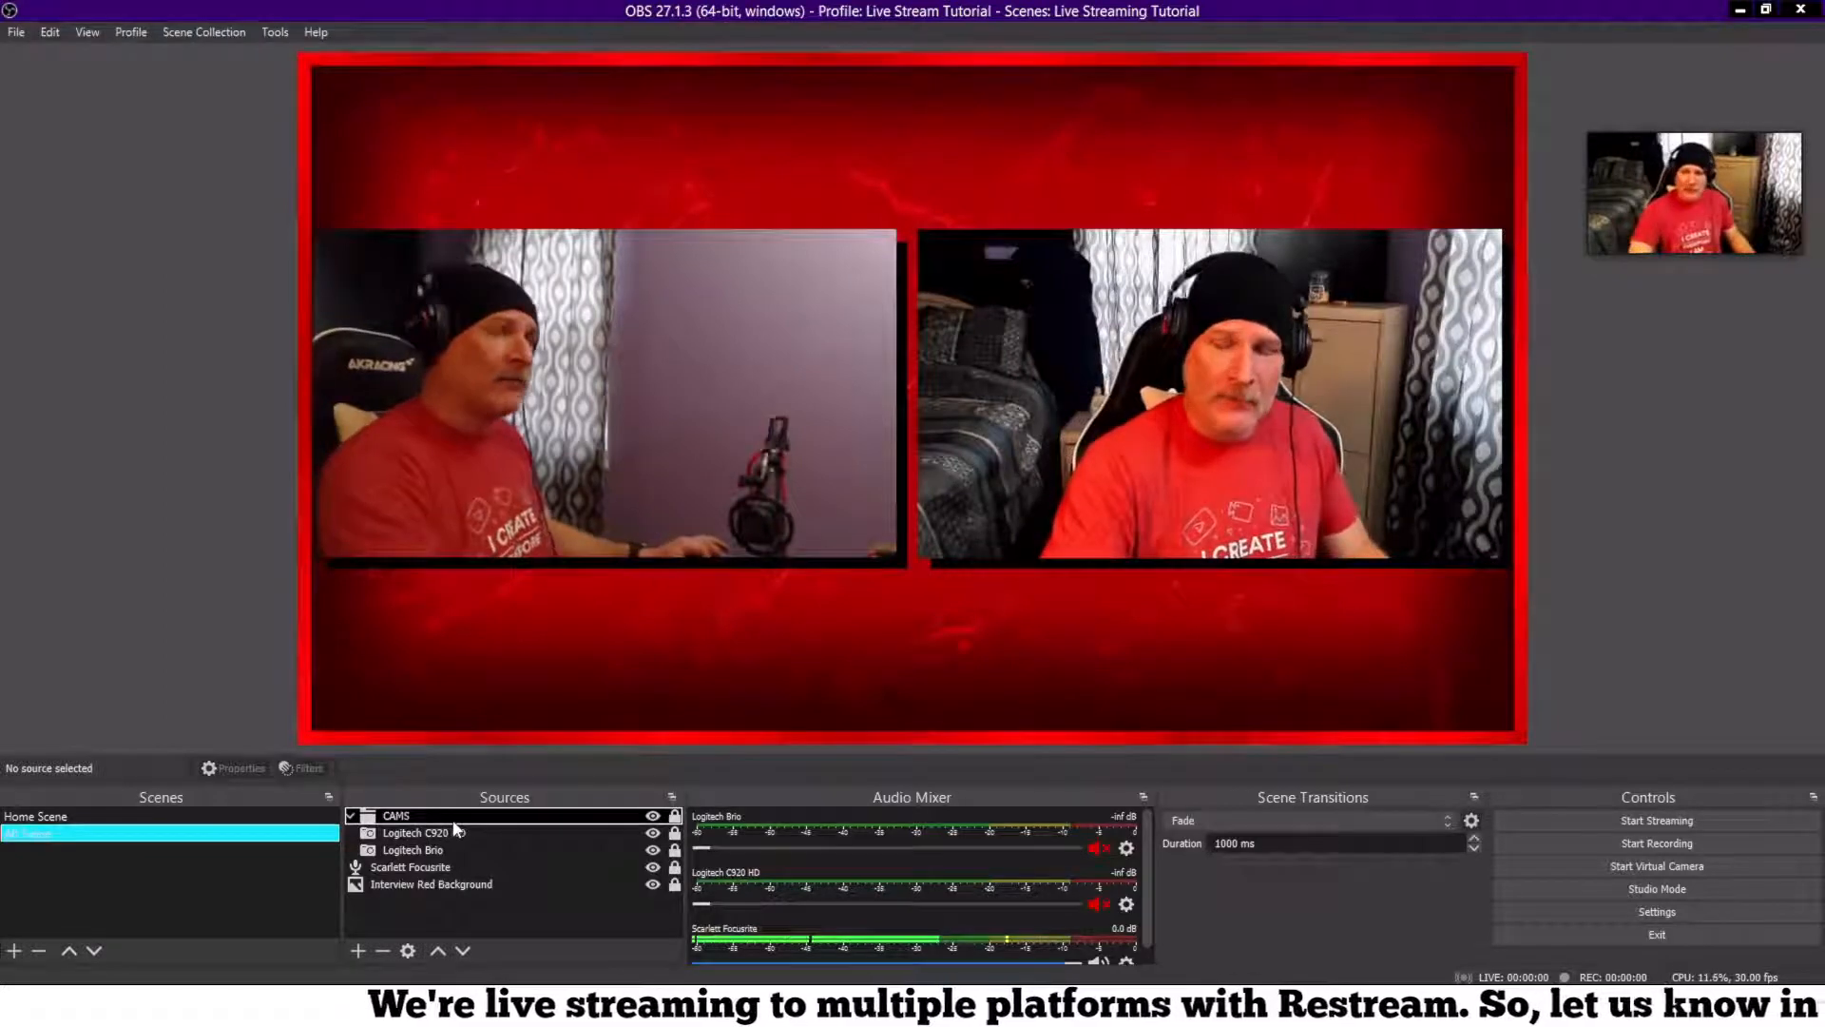
{"action": "left_click", "coordinate": [454, 821]}
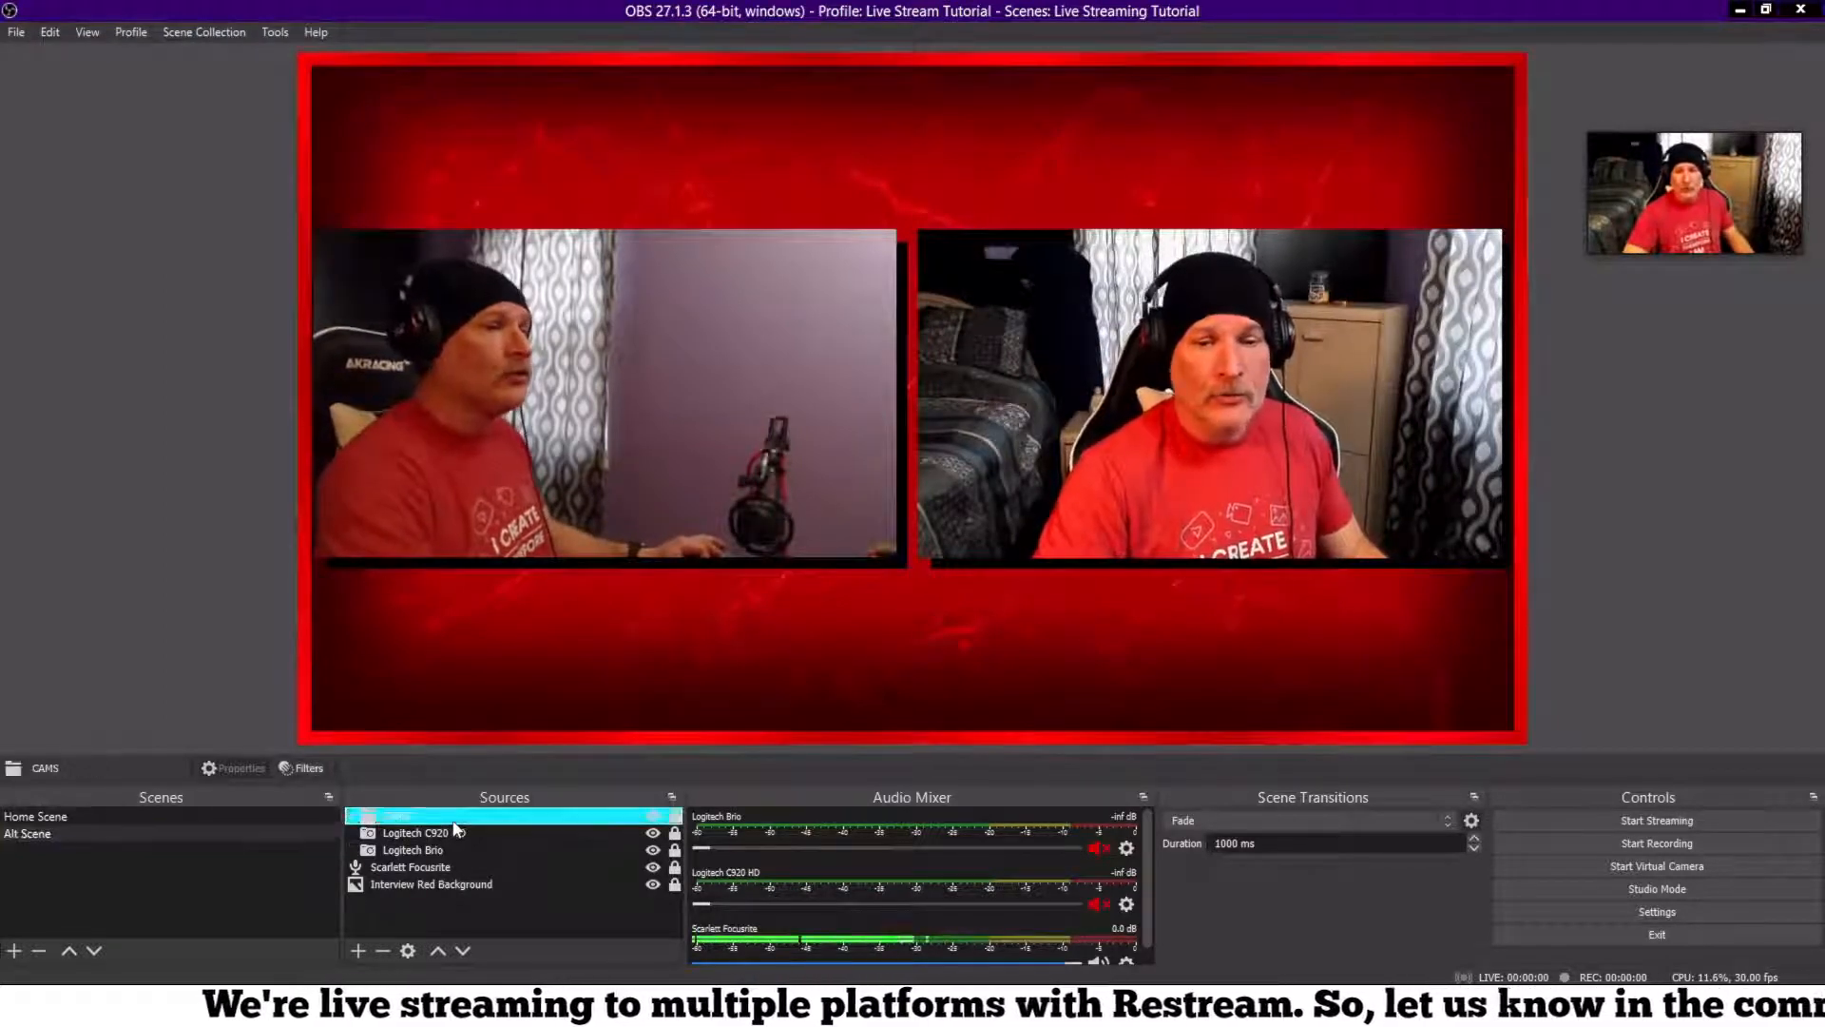
{"action": "left_click", "coordinate": [358, 950]}
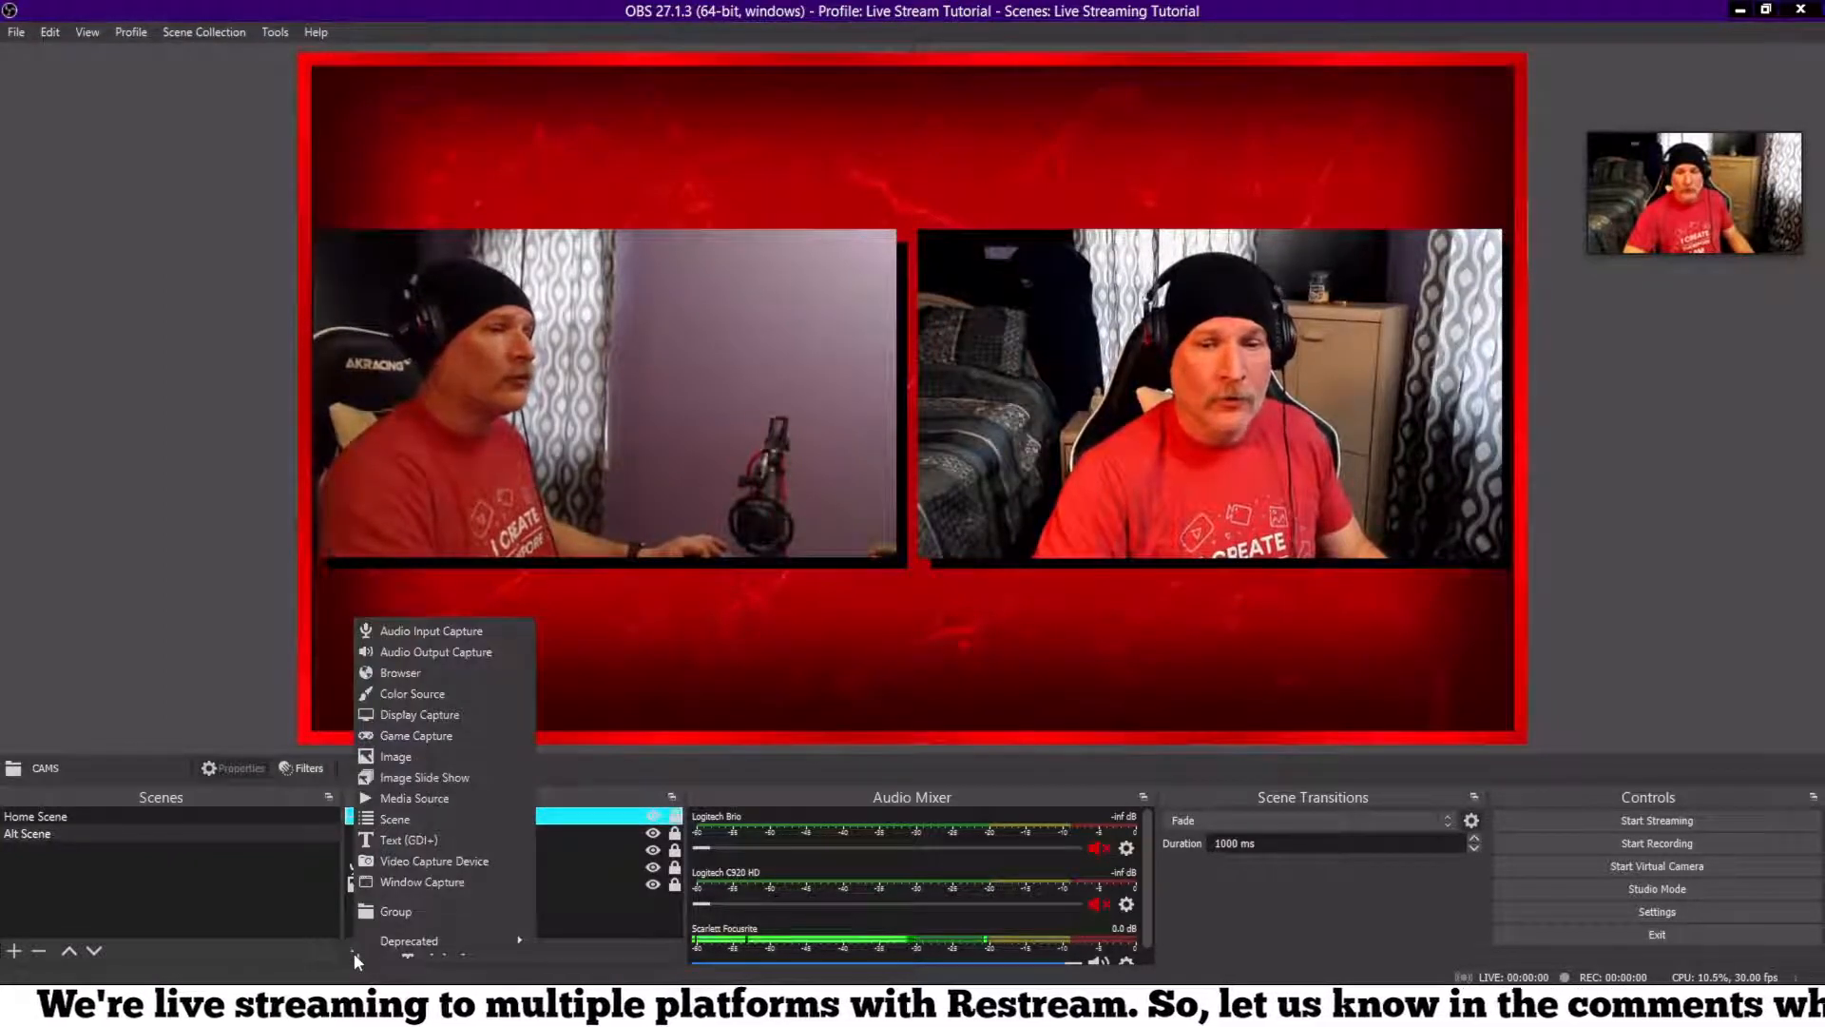
{"action": "left_click", "coordinate": [399, 911]}
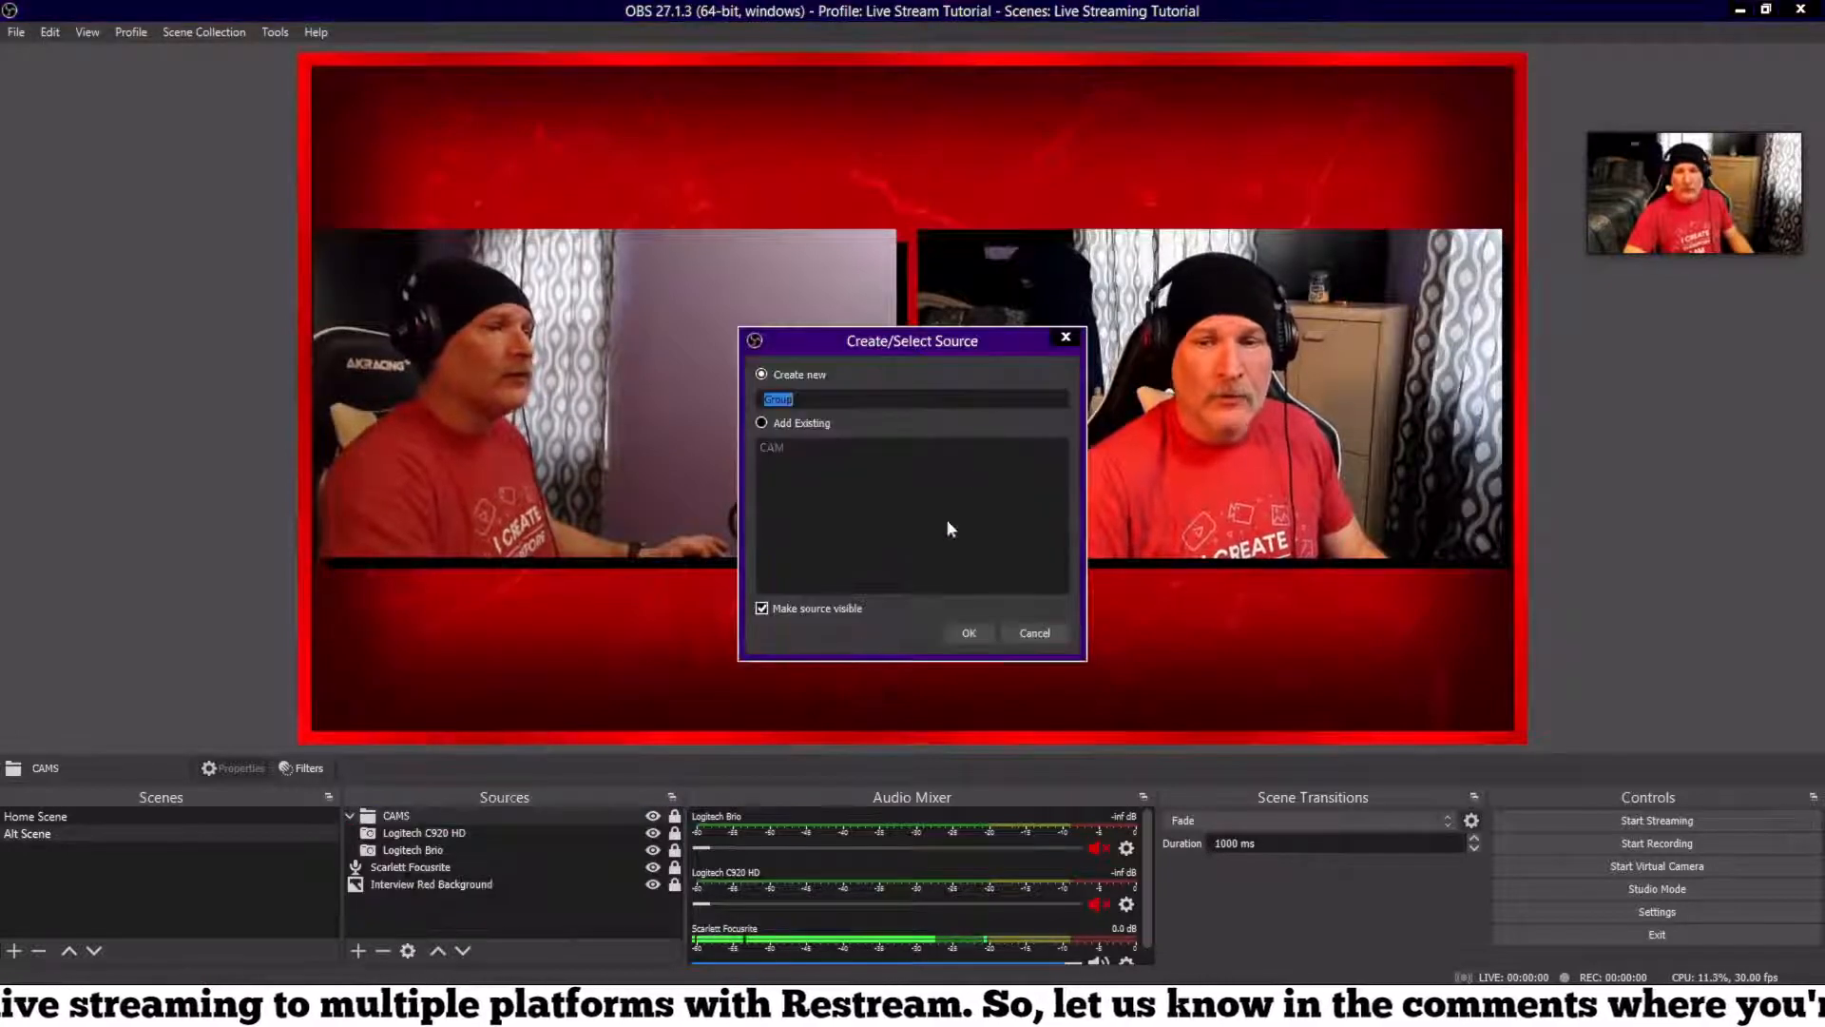
{"action": "left_click", "coordinate": [1065, 336]}
Step: Unlock the CAMS group and its Logitech C920 HD and Logitech Brio sources, and select the group on the canvas
{"action": "left_click", "coordinate": [452, 834]}
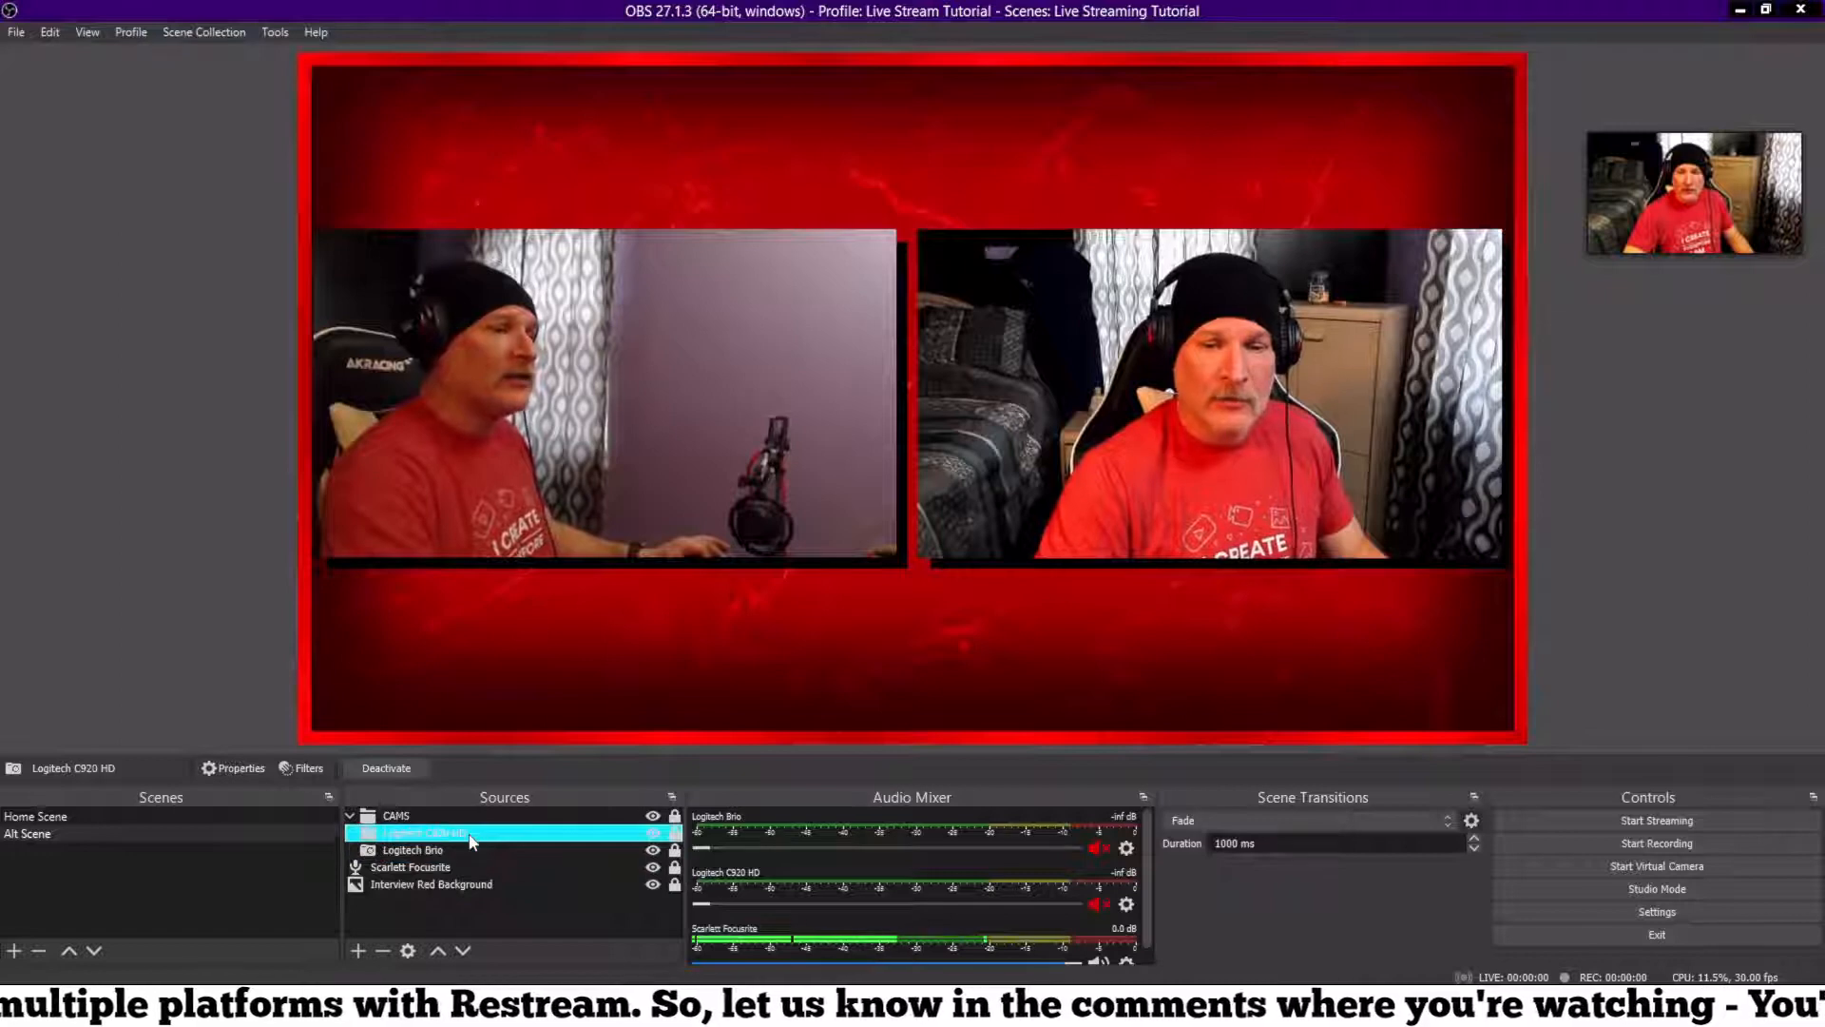
{"action": "left_click", "coordinate": [704, 361]}
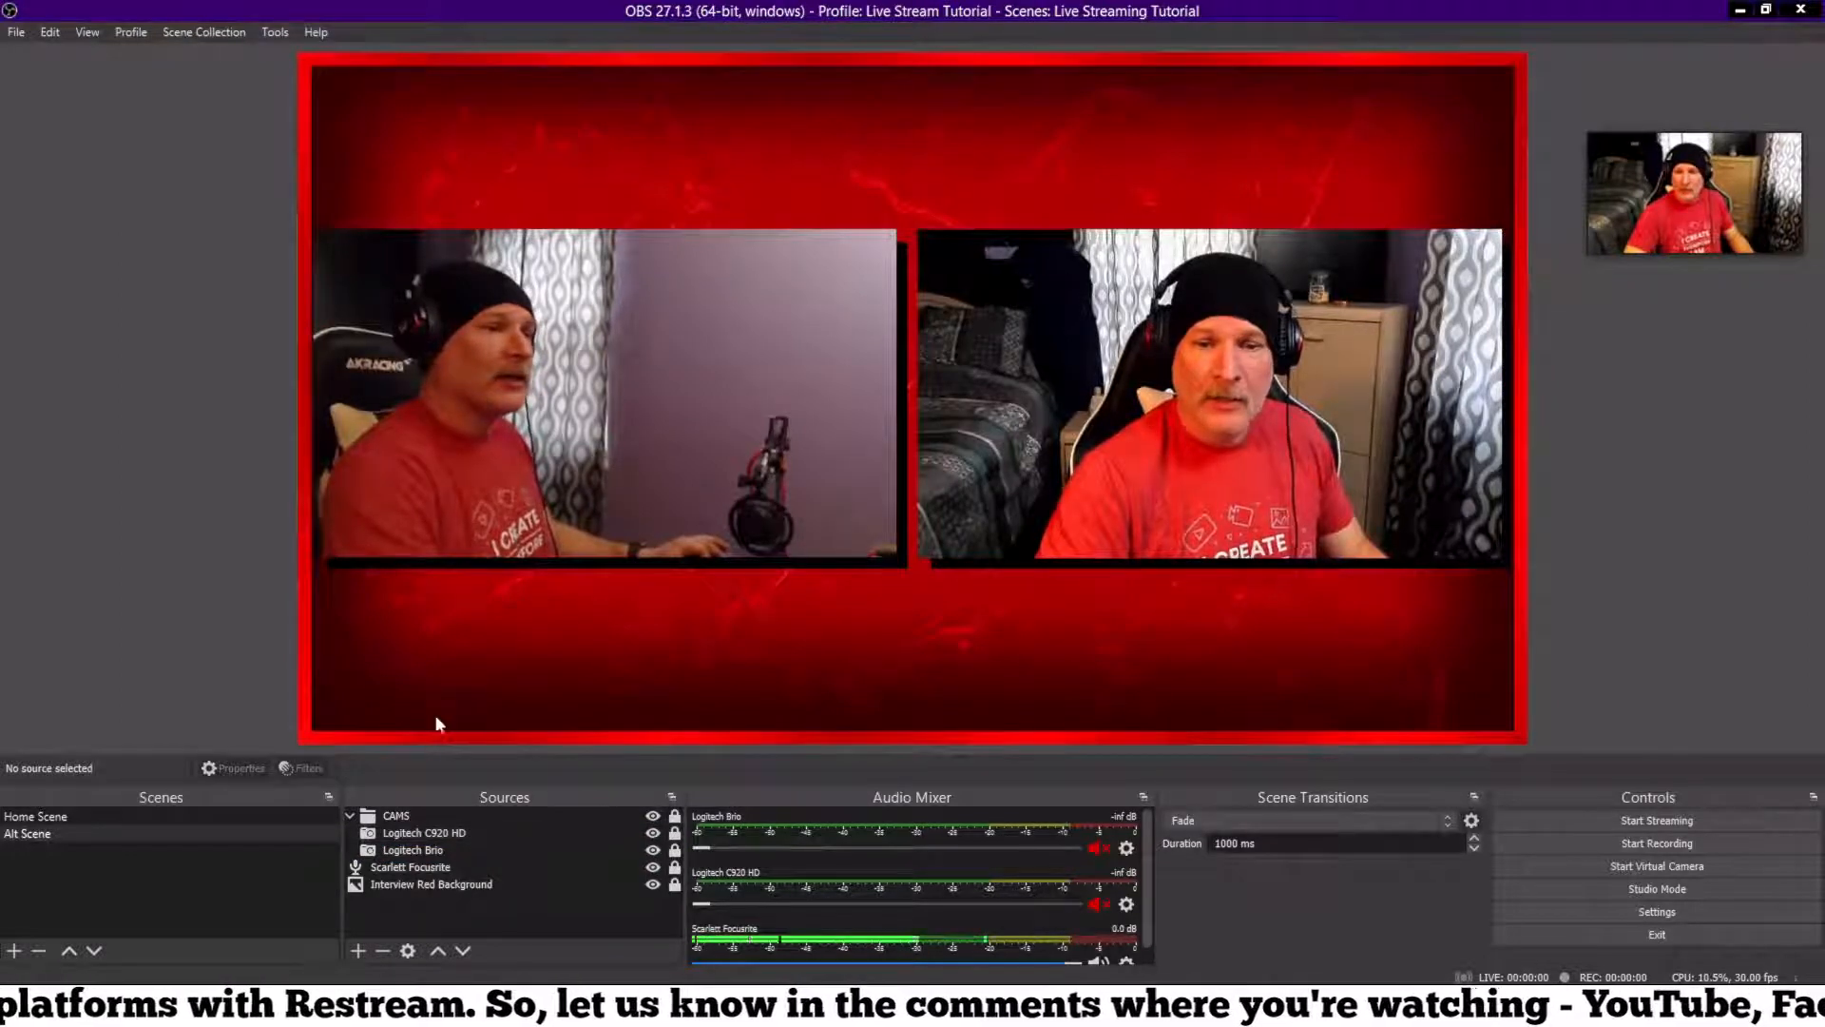
{"action": "left_click", "coordinate": [675, 850]}
{"action": "left_click", "coordinate": [675, 832]}
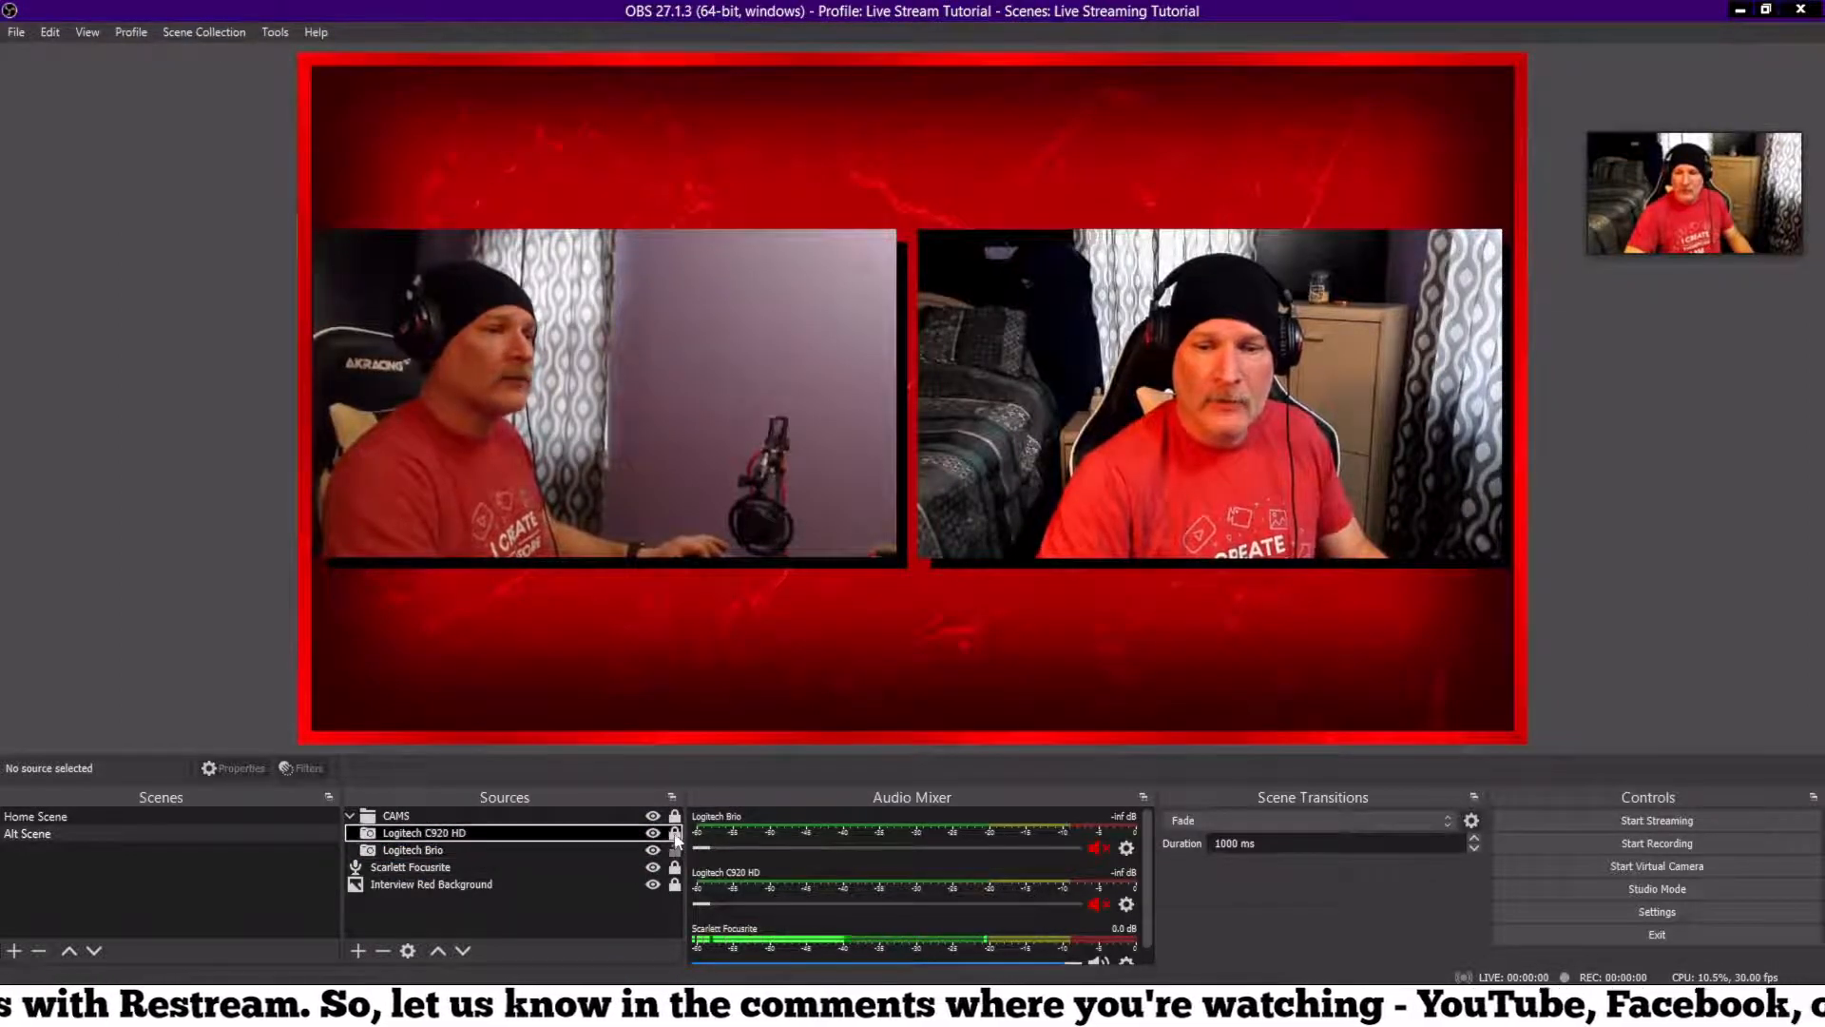
{"action": "left_click", "coordinate": [725, 496]}
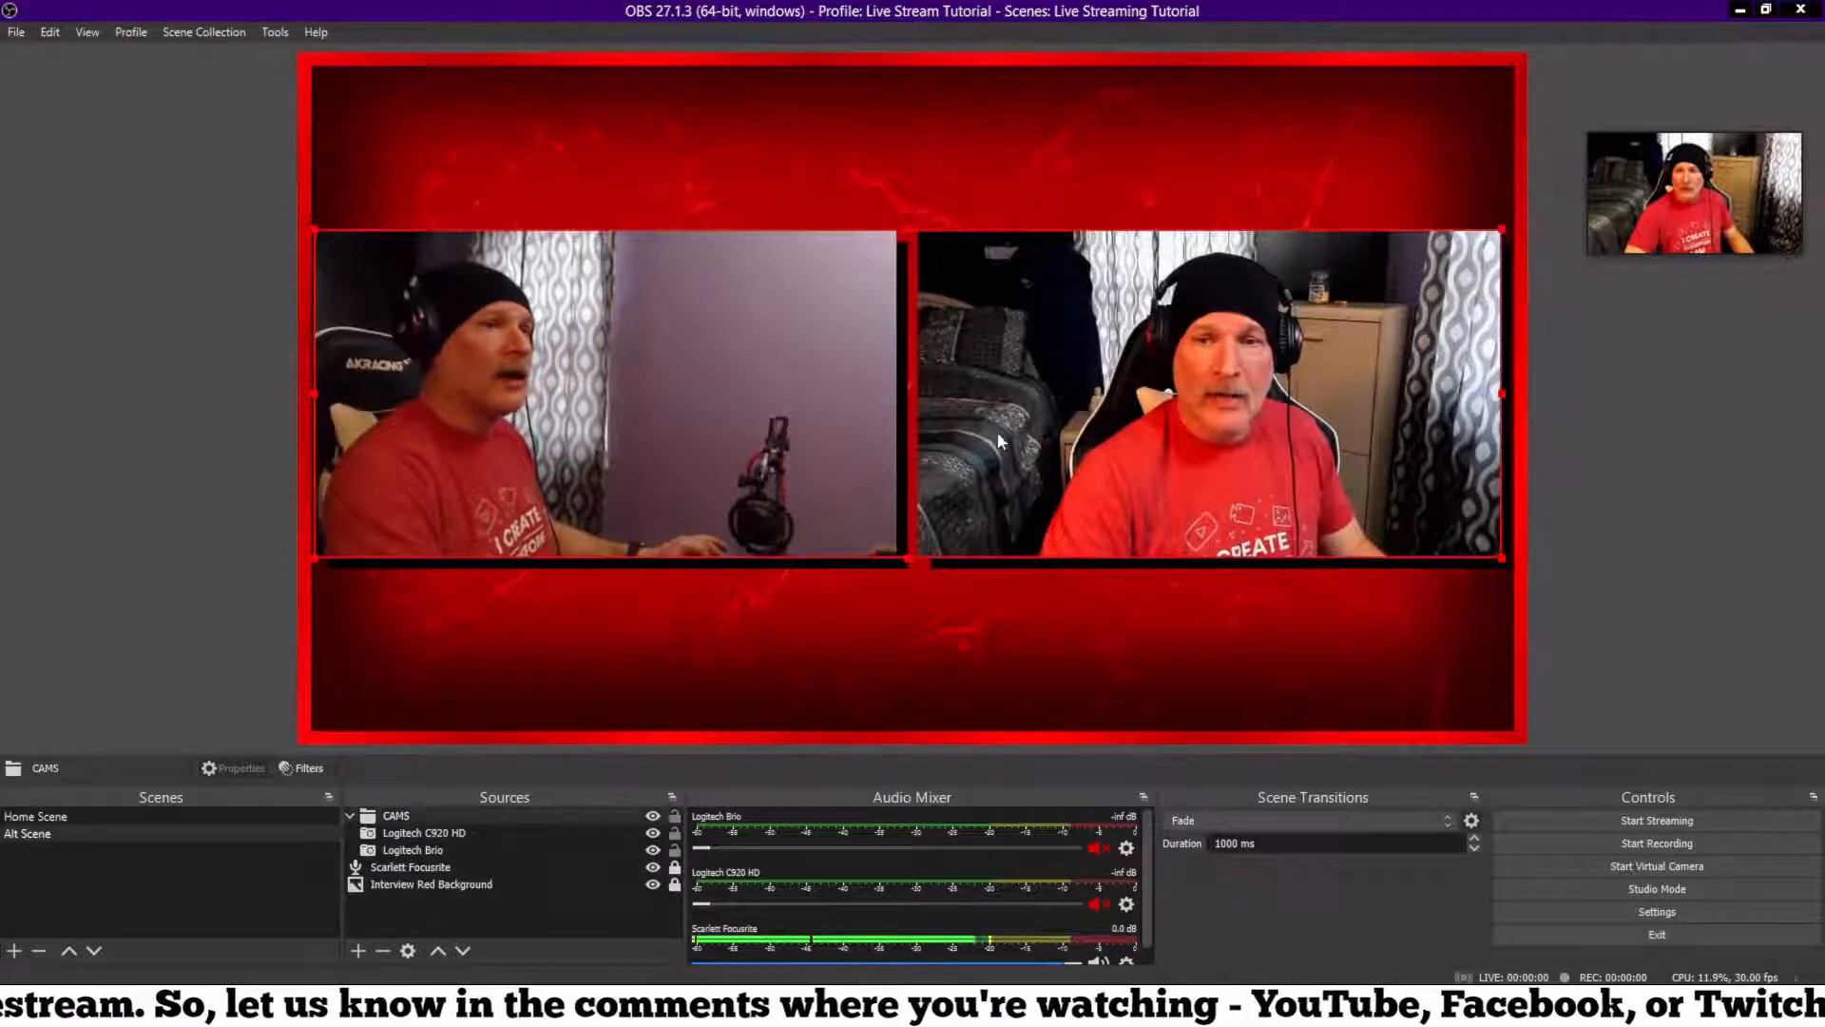
Step: Select each camera within the CAMS group in turn, and lock the Logitech C920 HD and Logitech Brio sources again
{"action": "left_click", "coordinate": [476, 834]}
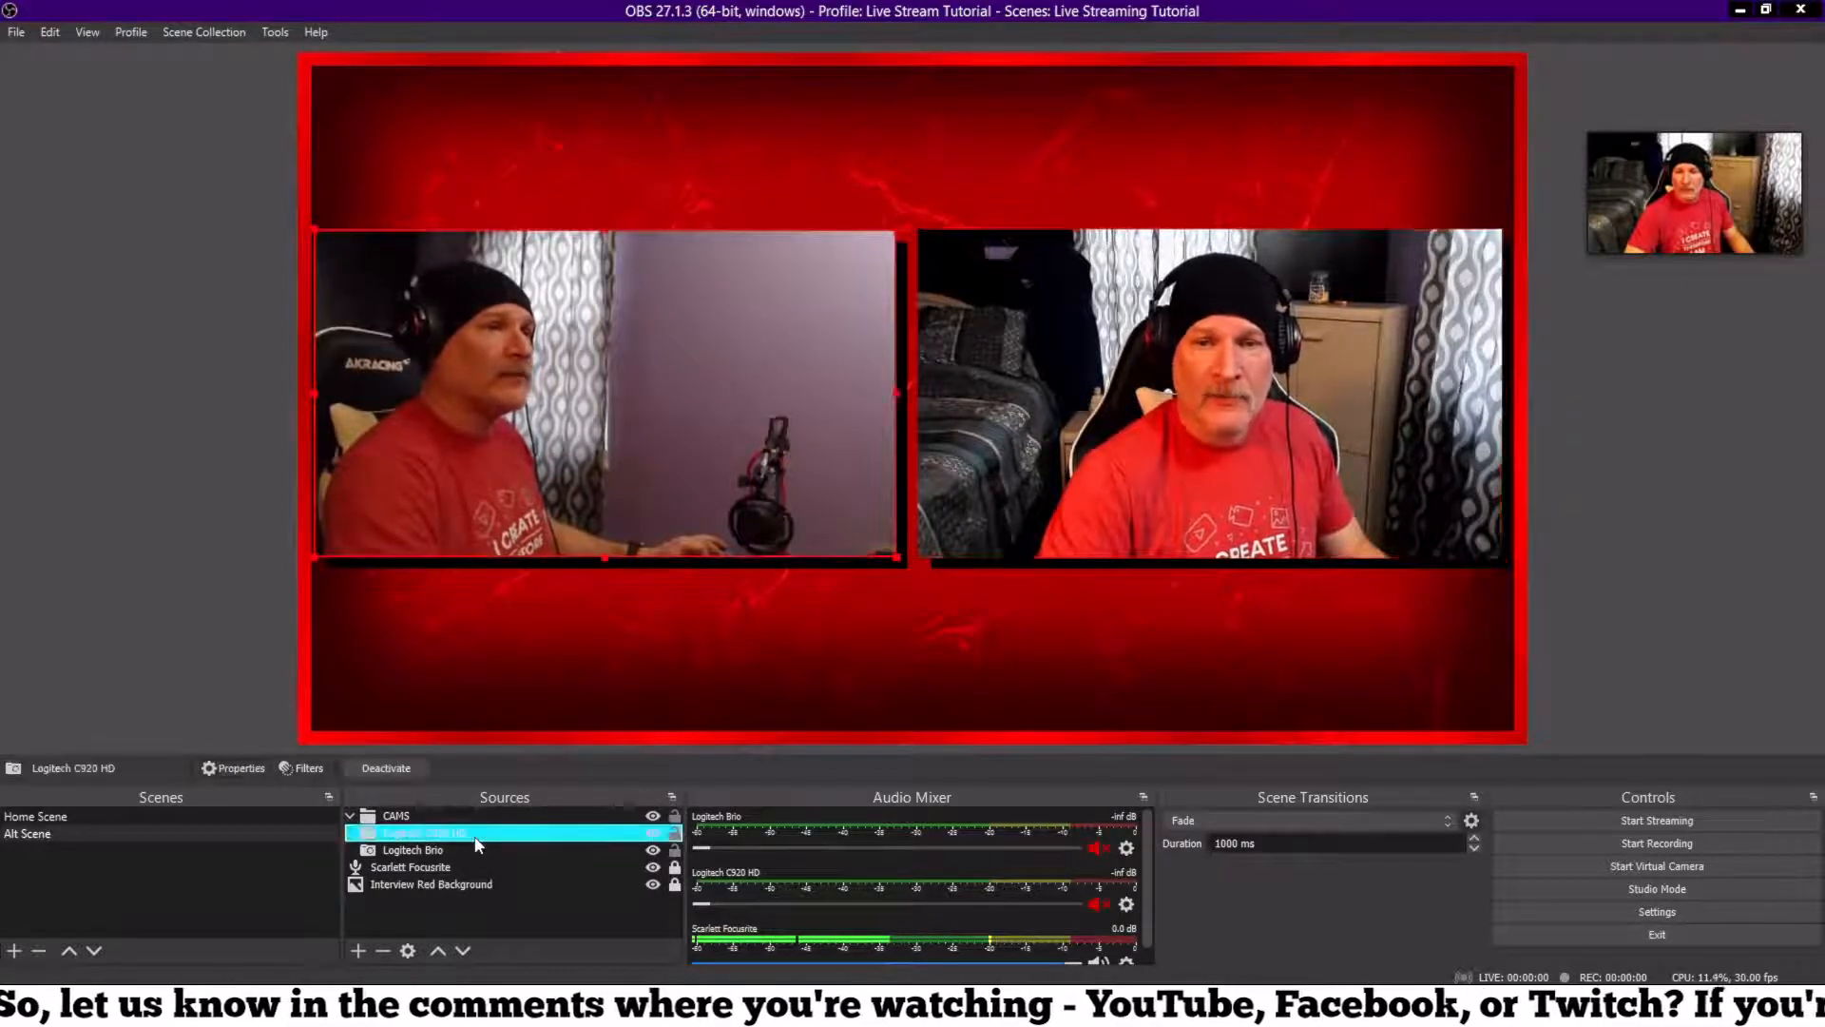
{"action": "left_click", "coordinate": [478, 851]}
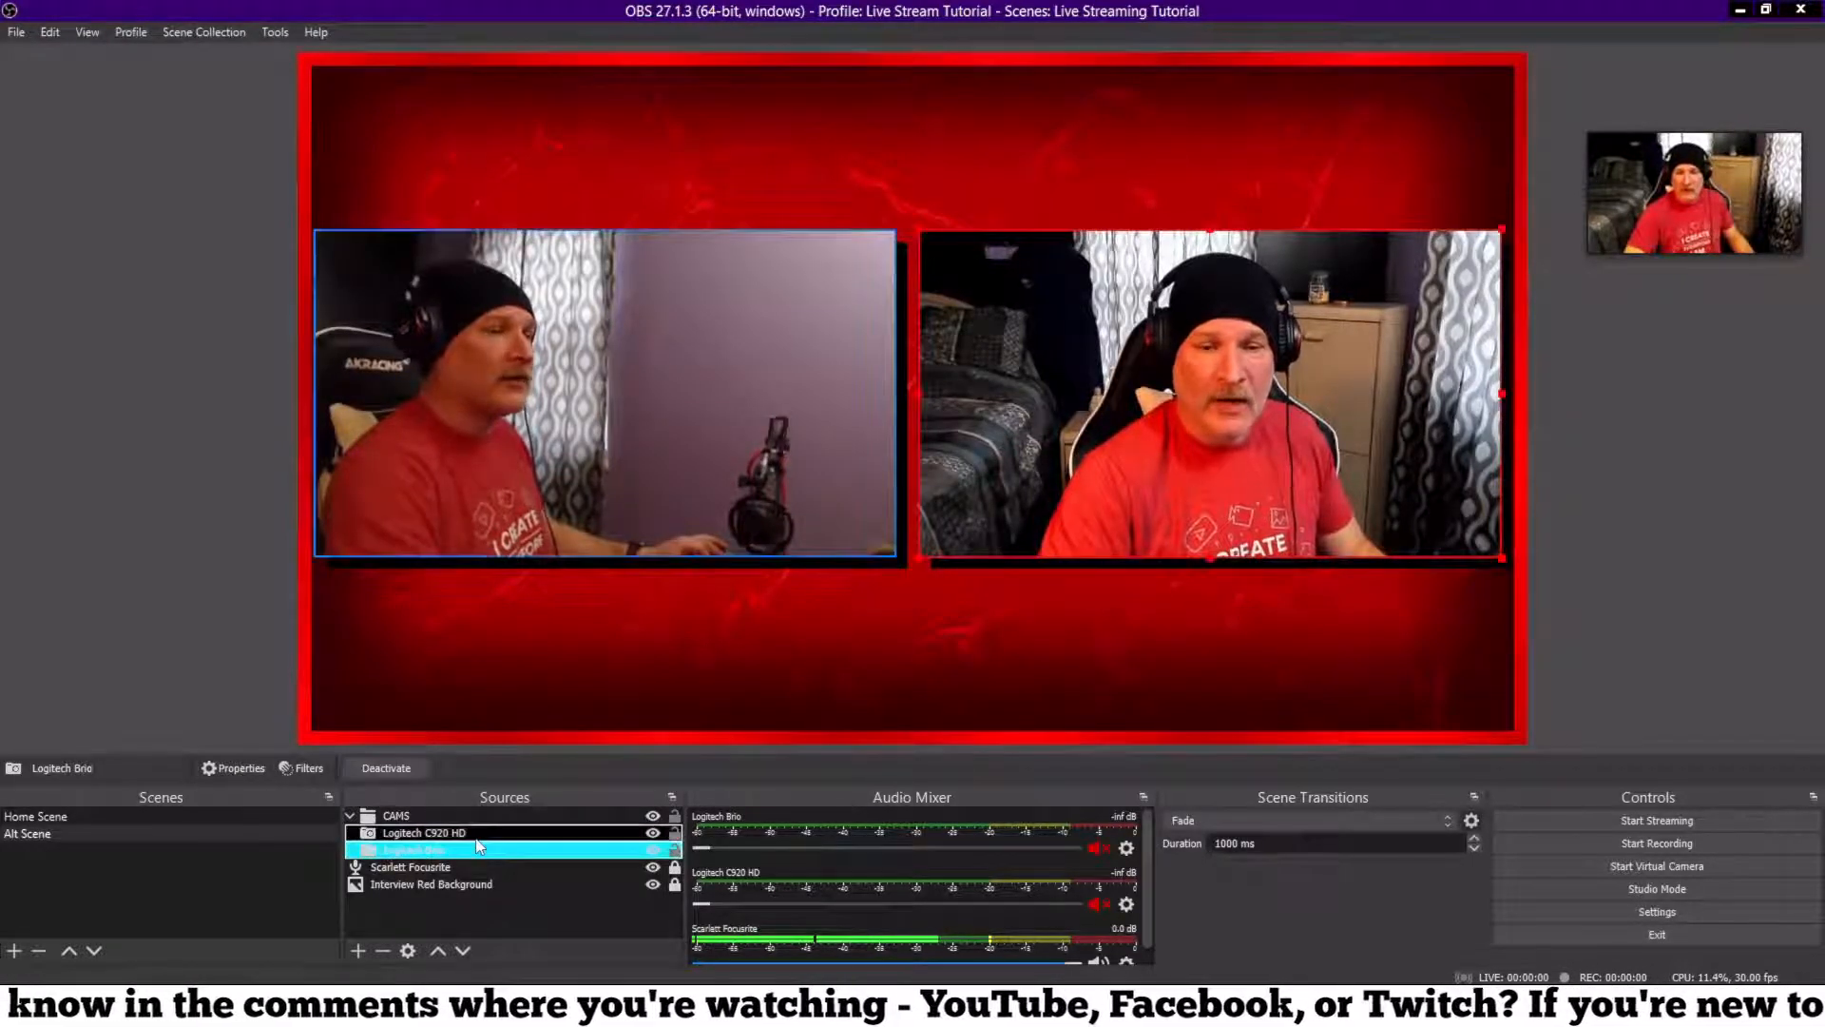
{"action": "left_click", "coordinate": [477, 840]}
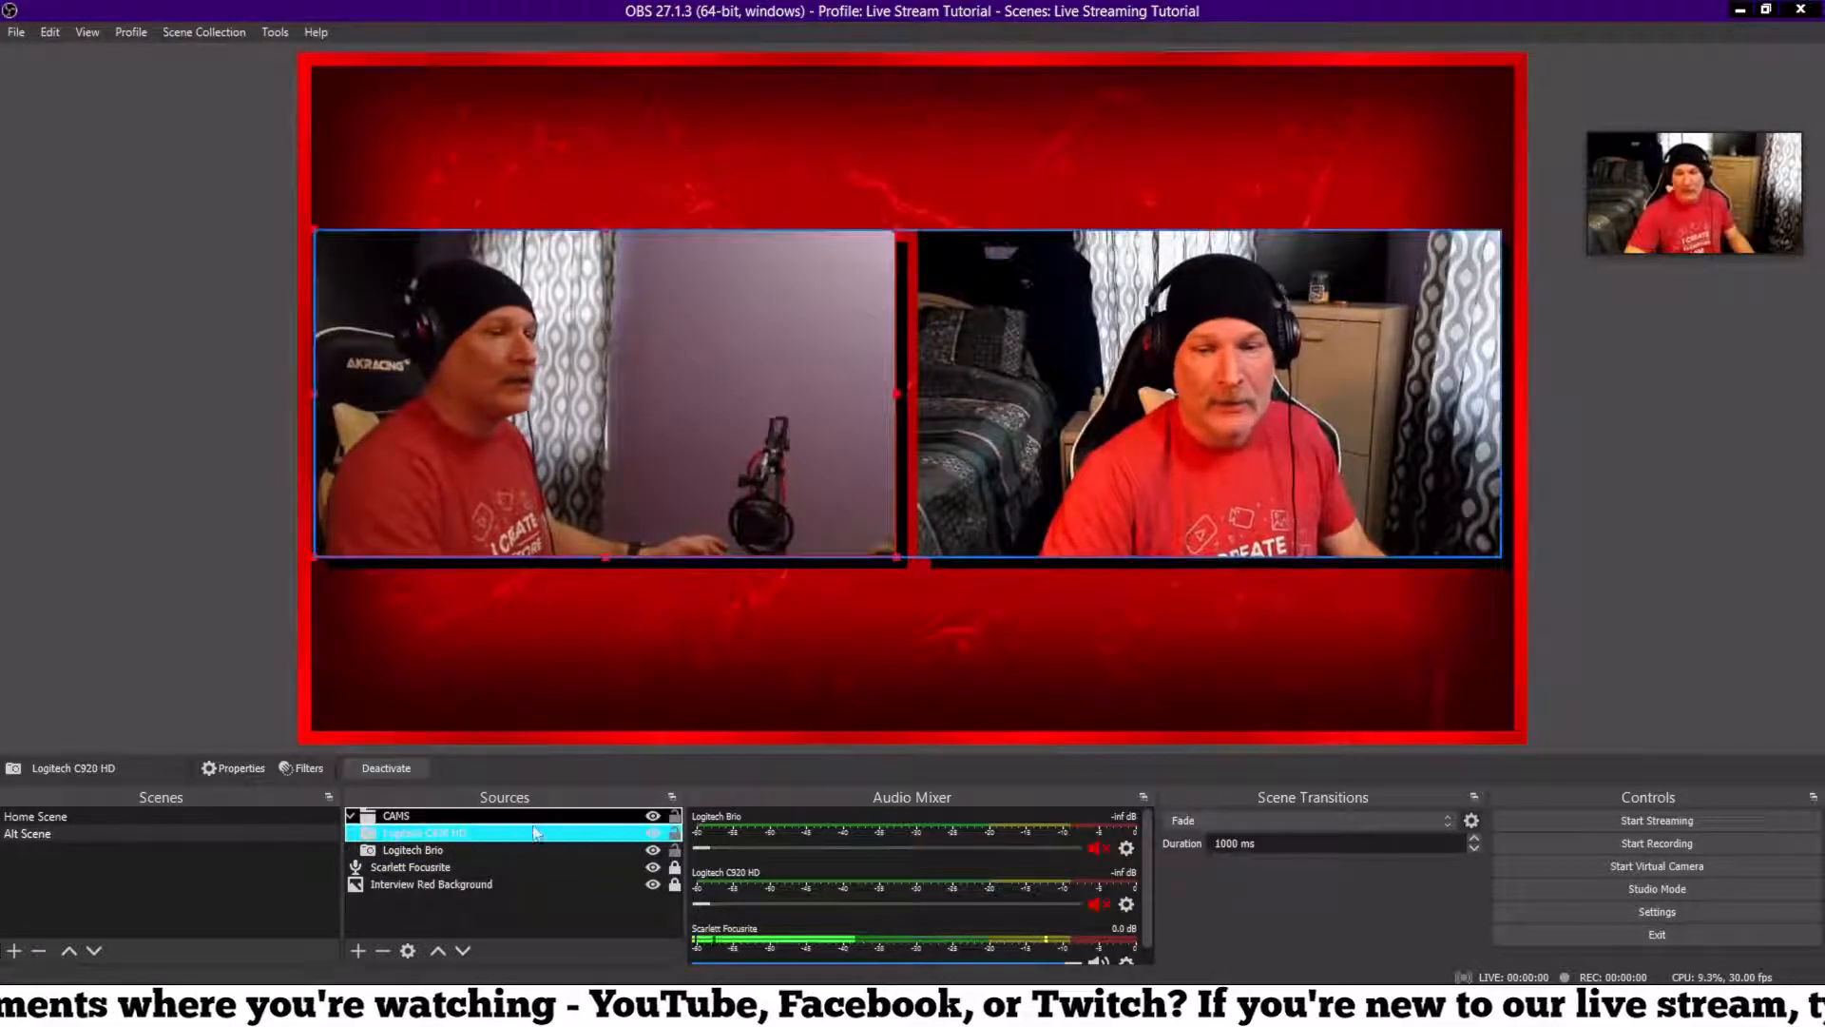
{"action": "left_click", "coordinate": [675, 834]}
{"action": "left_click", "coordinate": [675, 852]}
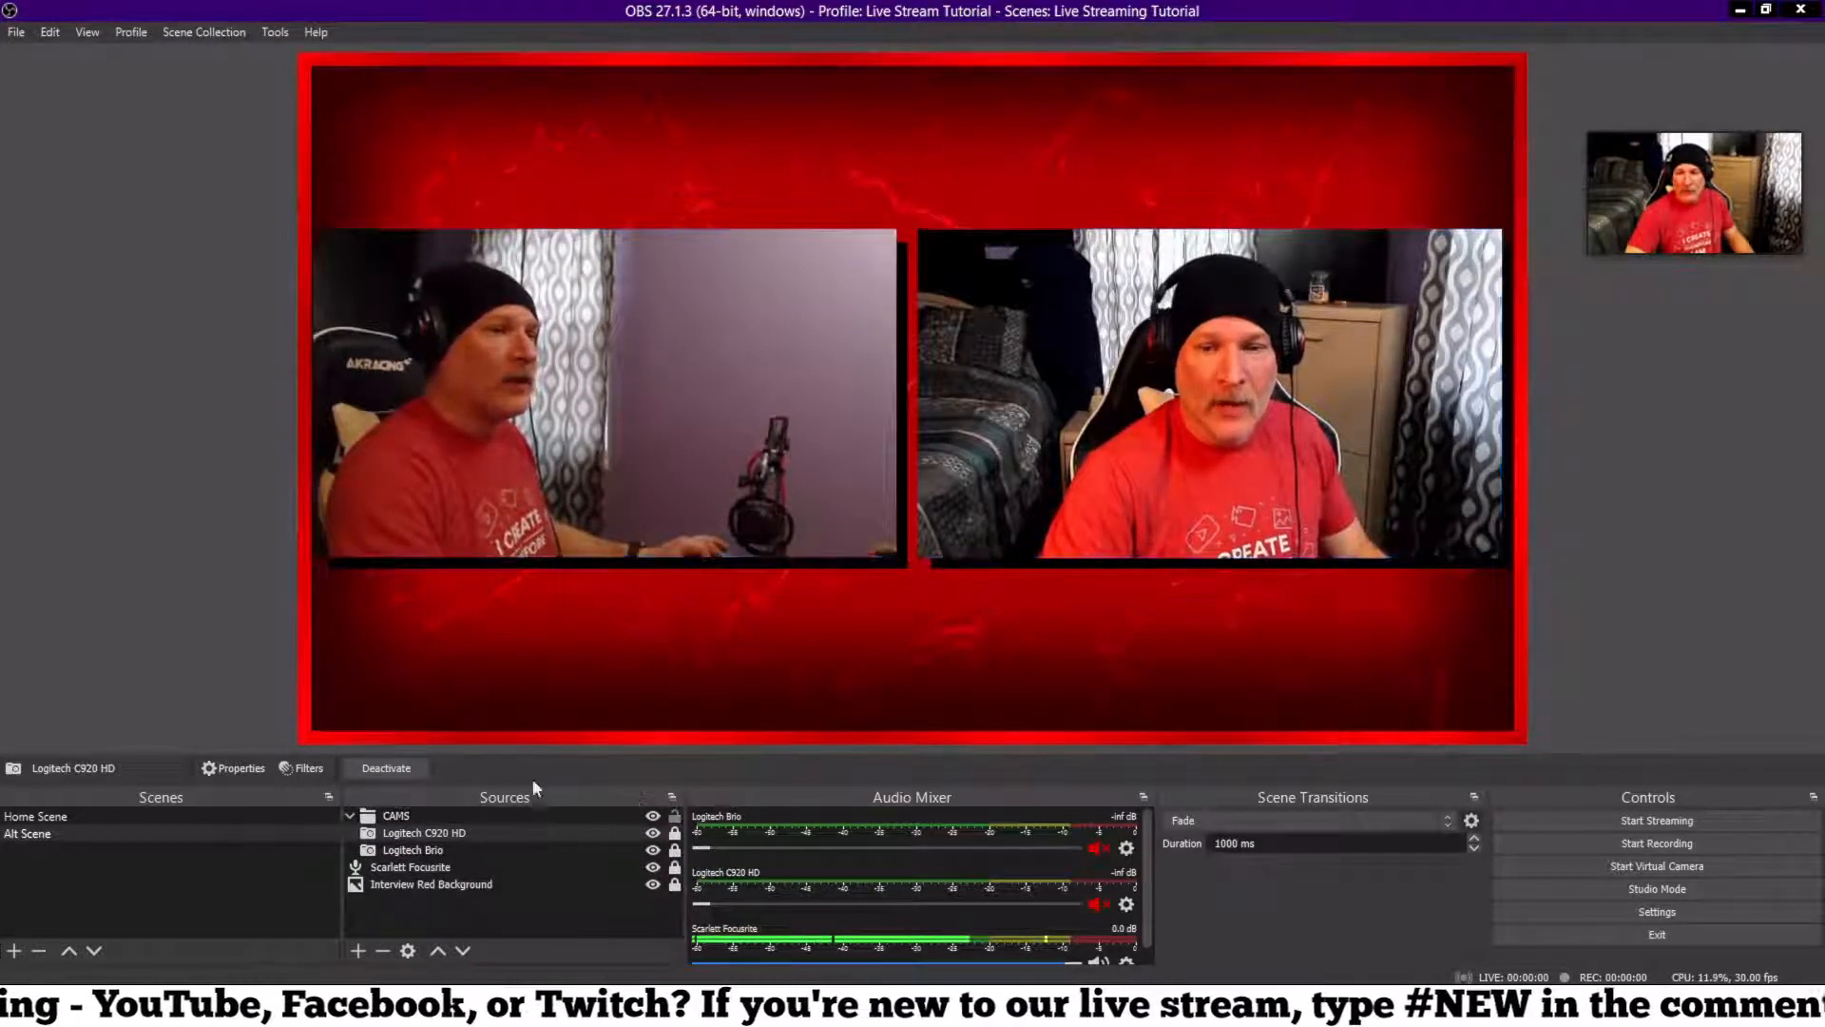
Step: Select the whole CAMS group and nudge both cameras together slightly on the canvas
{"action": "left_click", "coordinate": [480, 816]}
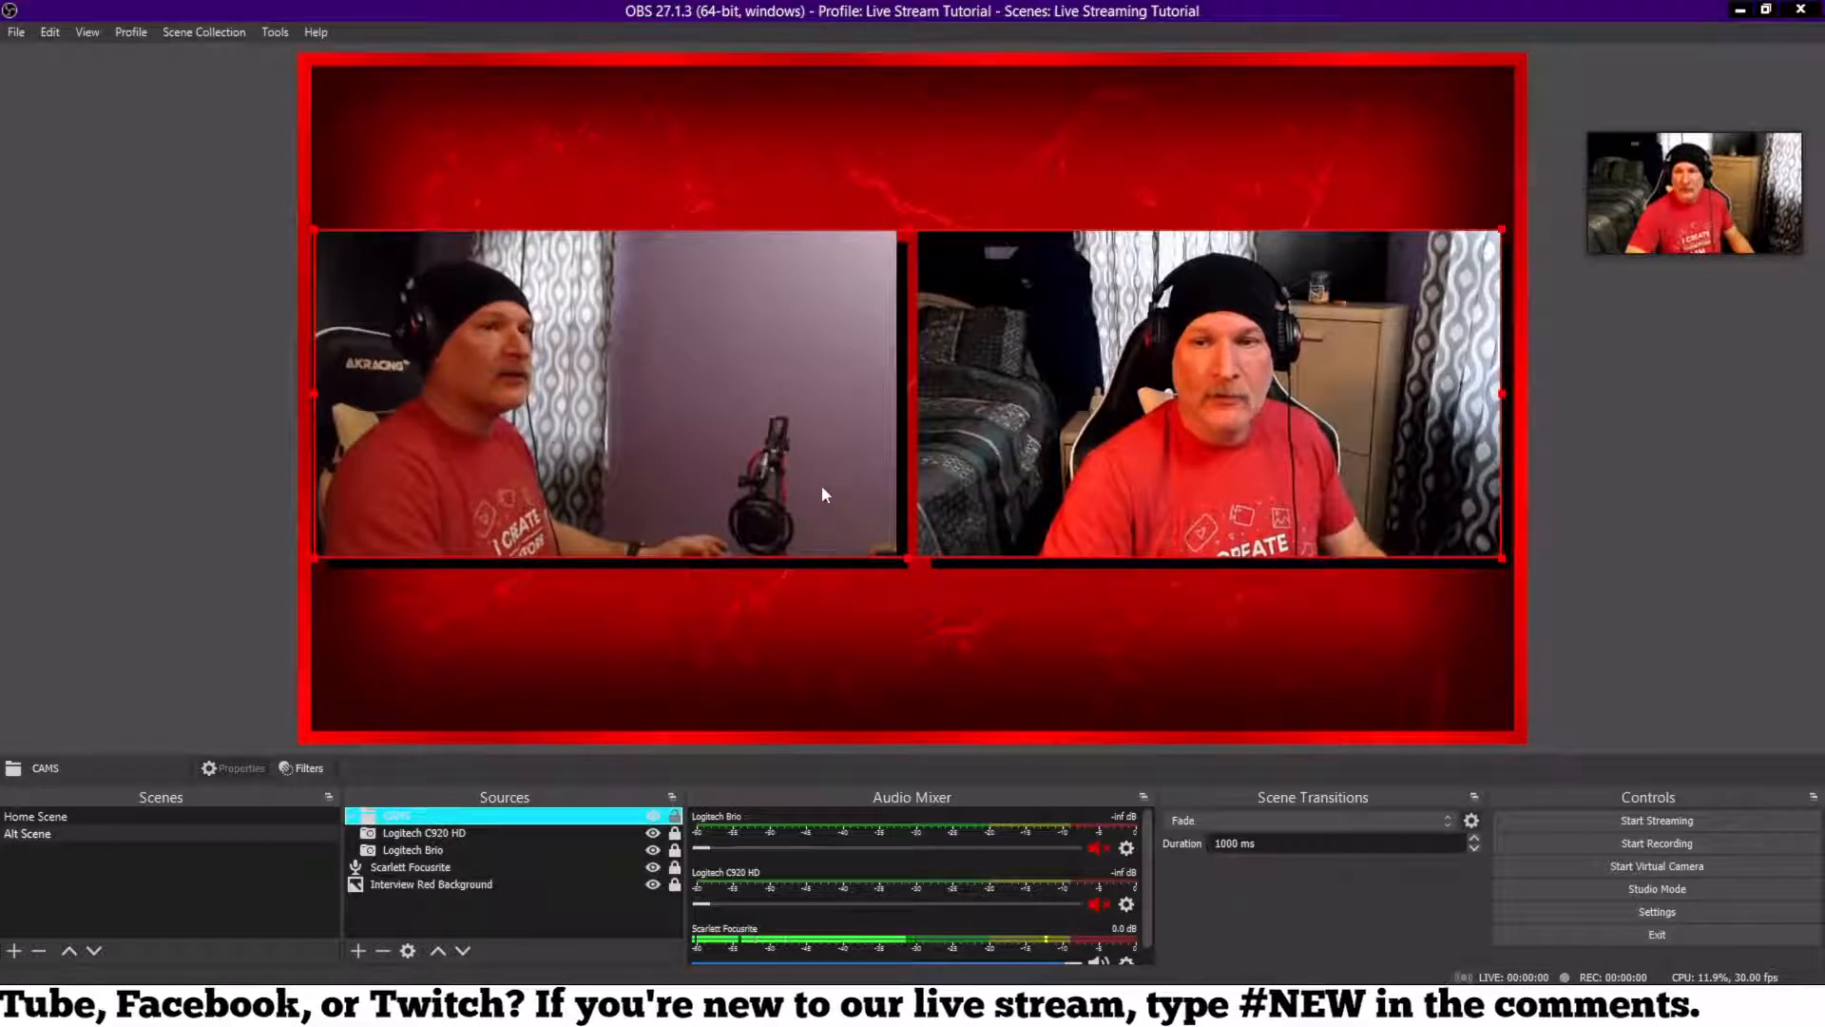
{"action": "mouse_move", "coordinate": [823, 494]}
{"action": "left_mouse_down"}
{"action": "mouse_move", "coordinate": [840, 439]}
{"action": "mouse_move", "coordinate": [742, 427]}
{"action": "mouse_move", "coordinate": [907, 525]}
{"action": "mouse_move", "coordinate": [770, 493]}
{"action": "mouse_move", "coordinate": [851, 533]}
{"action": "mouse_move", "coordinate": [851, 469]}
{"action": "mouse_move", "coordinate": [822, 486]}
{"action": "left_mouse_up"}
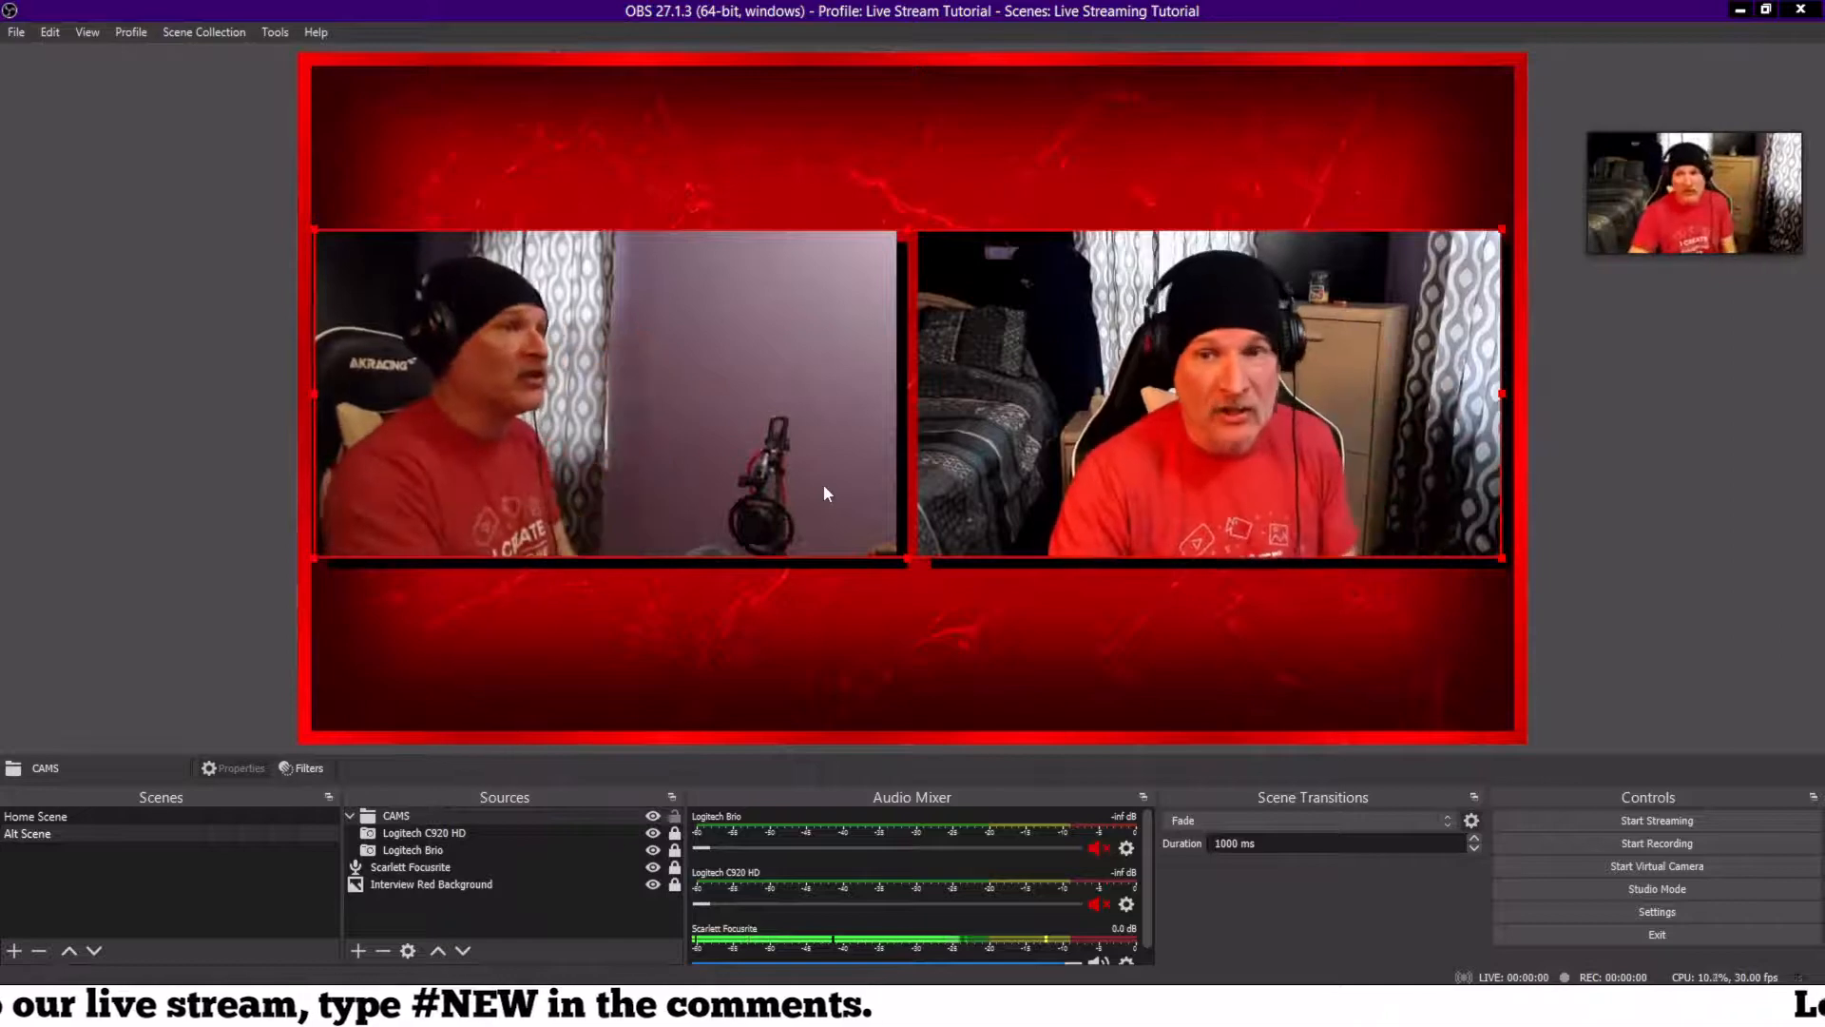
{"action": "mouse_move", "coordinate": [825, 492]}
{"action": "left_mouse_down"}
{"action": "mouse_move", "coordinate": [843, 351]}
{"action": "mouse_move", "coordinate": [824, 333]}
{"action": "mouse_move", "coordinate": [823, 479]}
{"action": "left_mouse_up"}
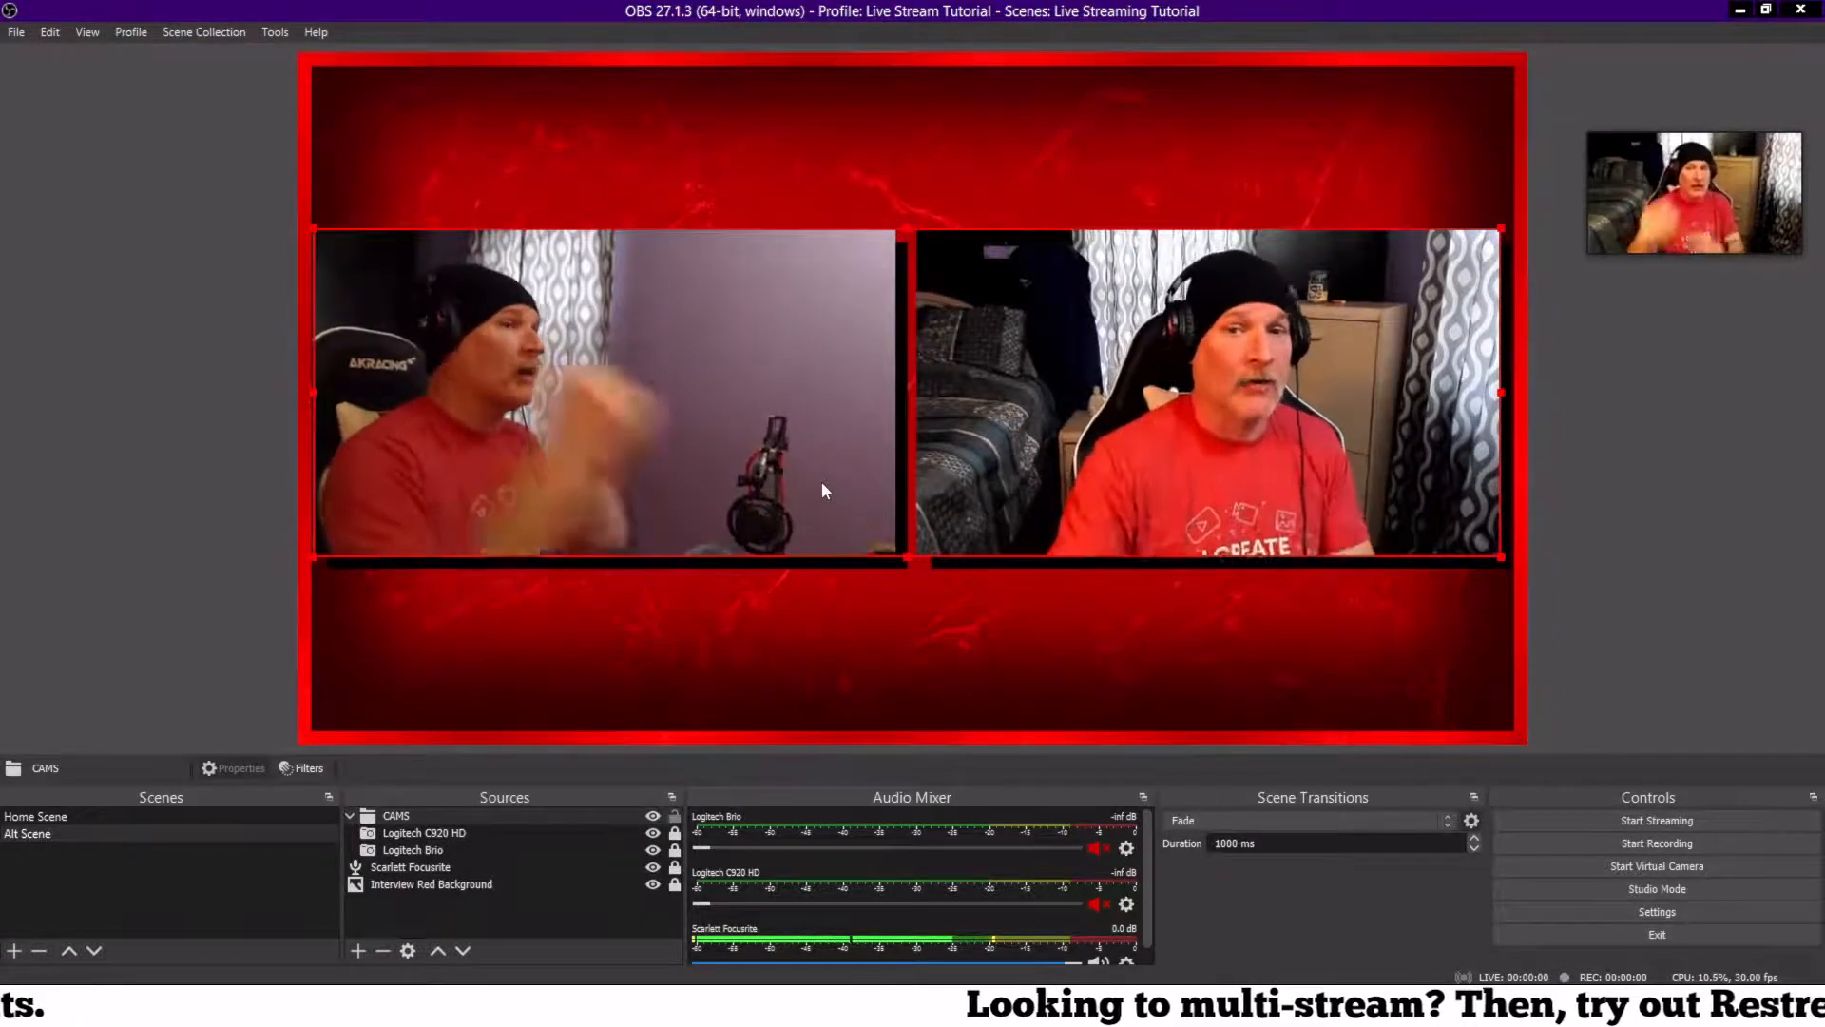
Step: Select the Interview Red Background source, and toggle the Logitech Brio's audio mute, leaving it unmuted
{"action": "left_click", "coordinate": [502, 885]}
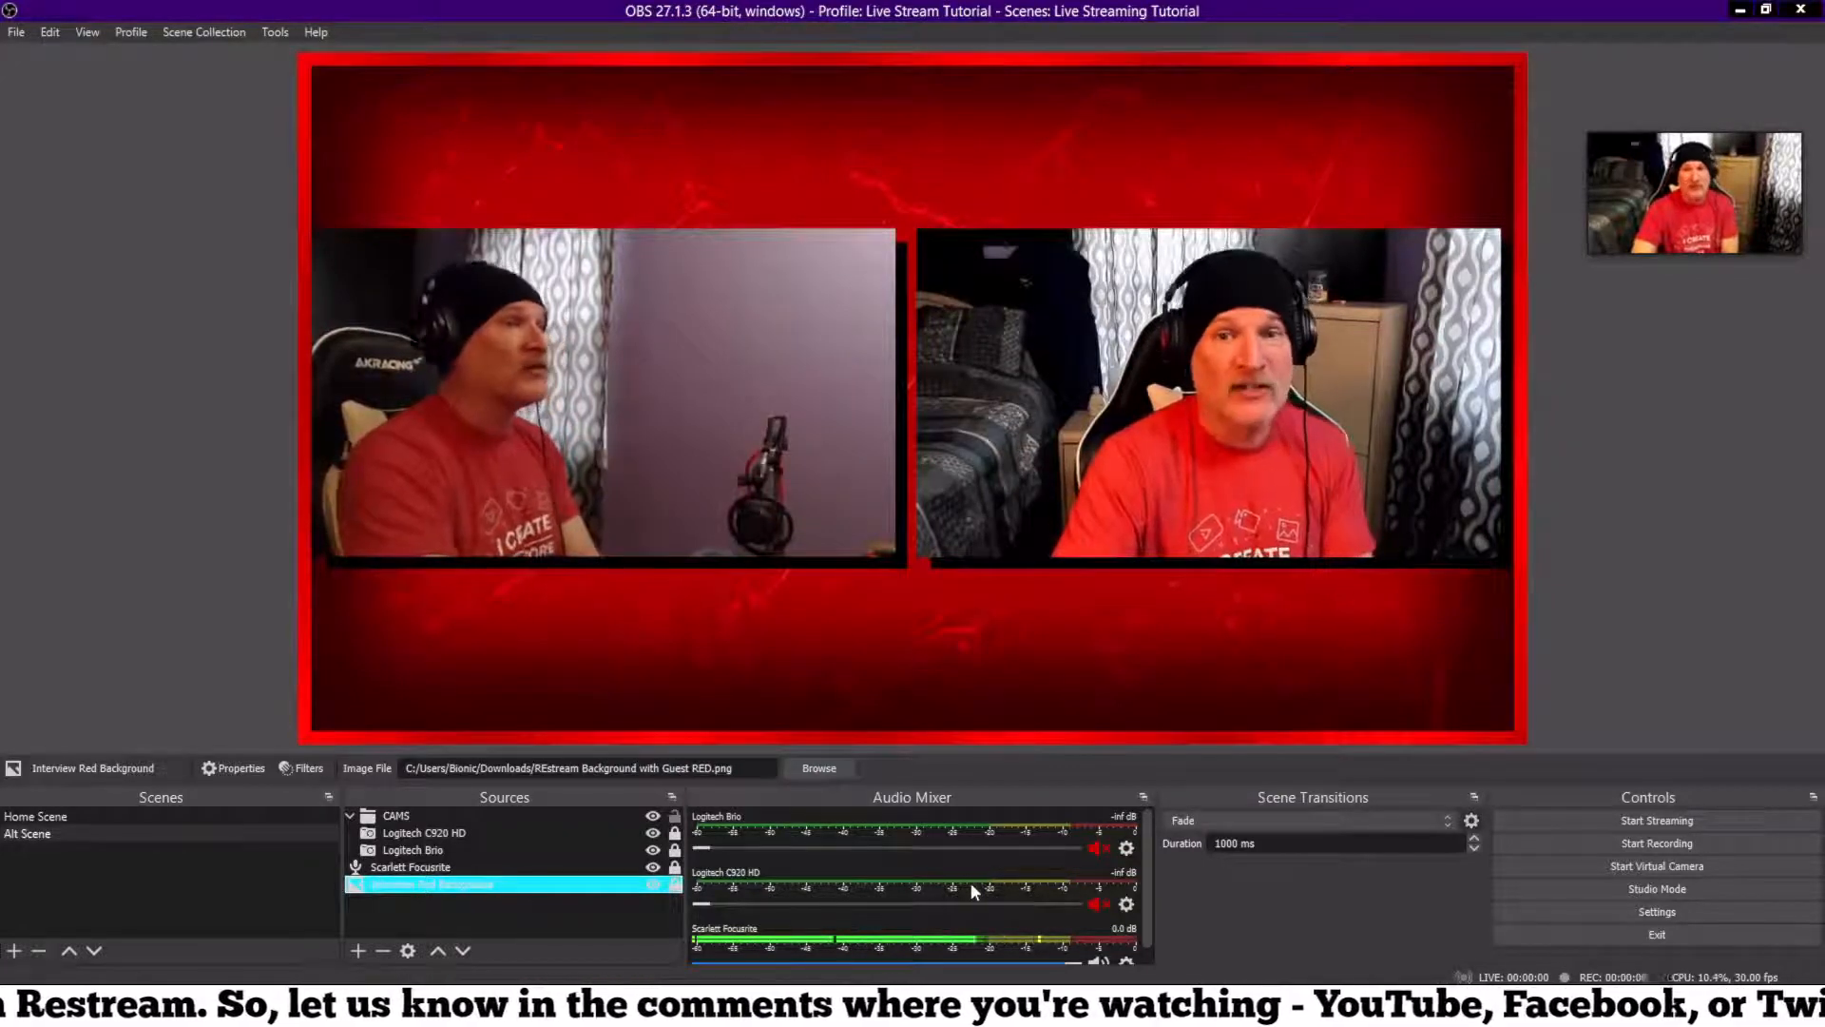
{"action": "left_click", "coordinate": [1095, 848]}
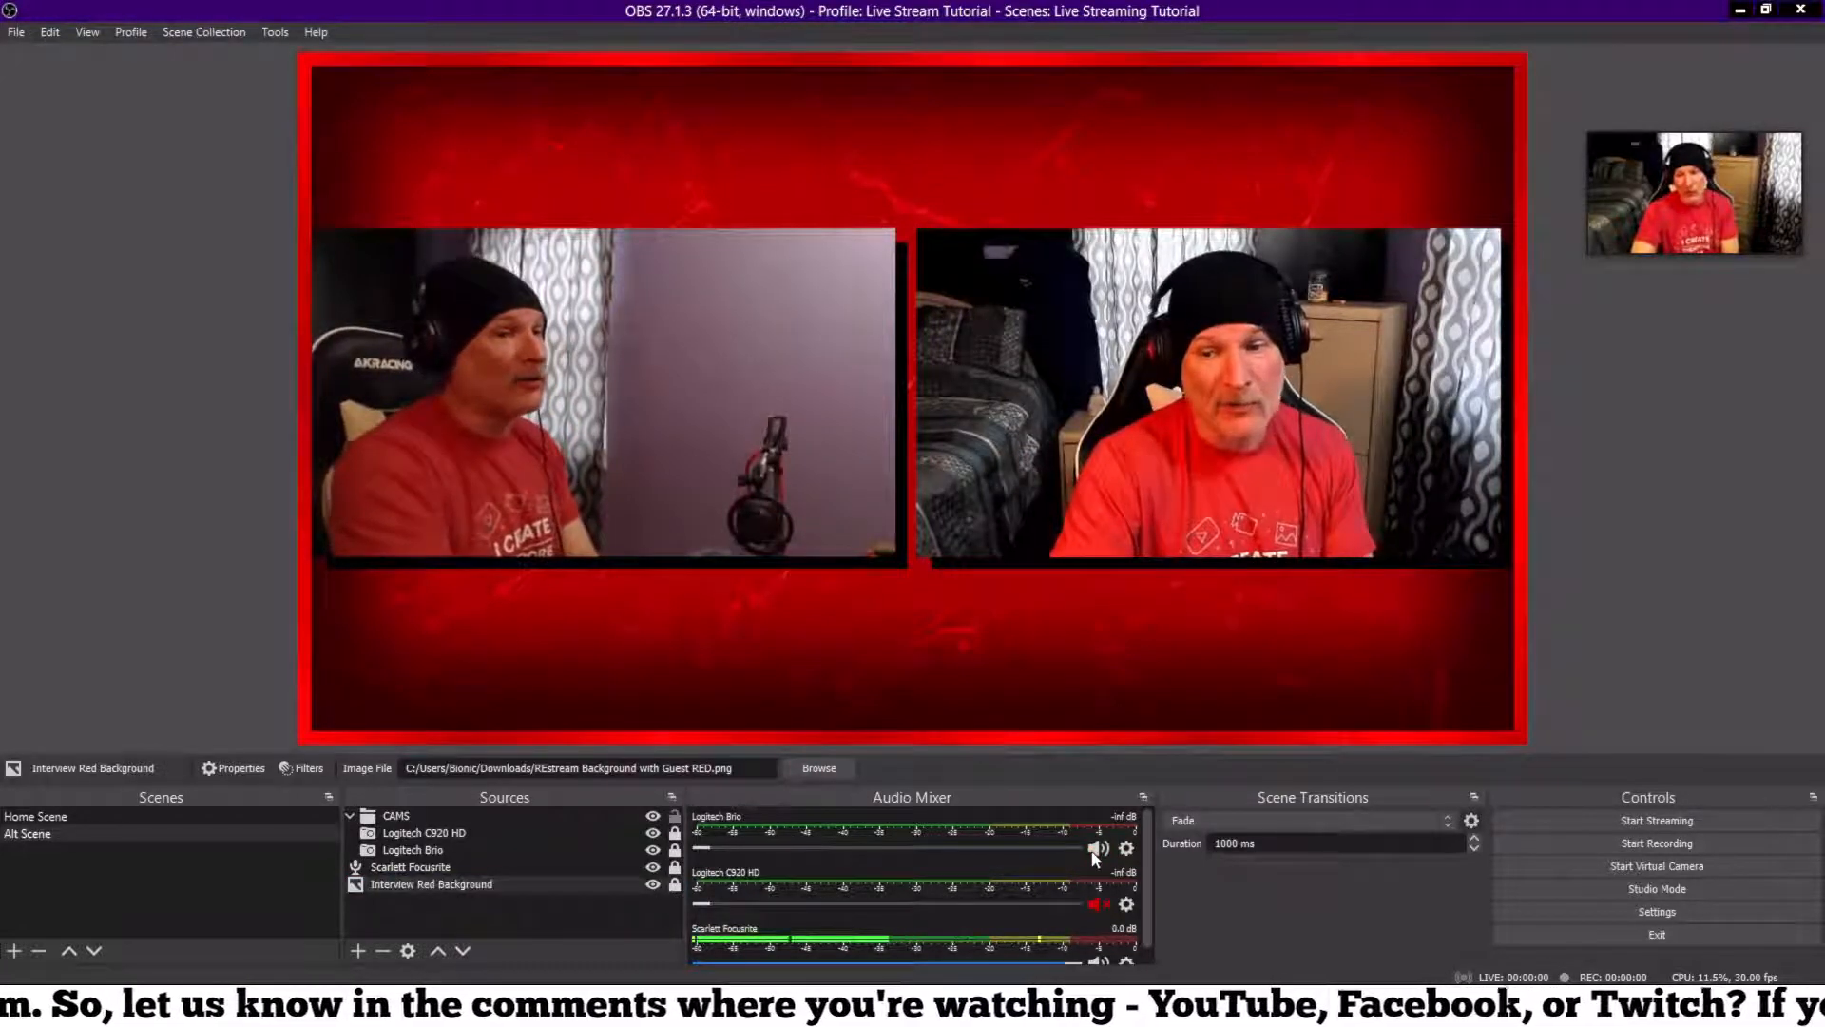
{"action": "left_click", "coordinate": [1095, 854]}
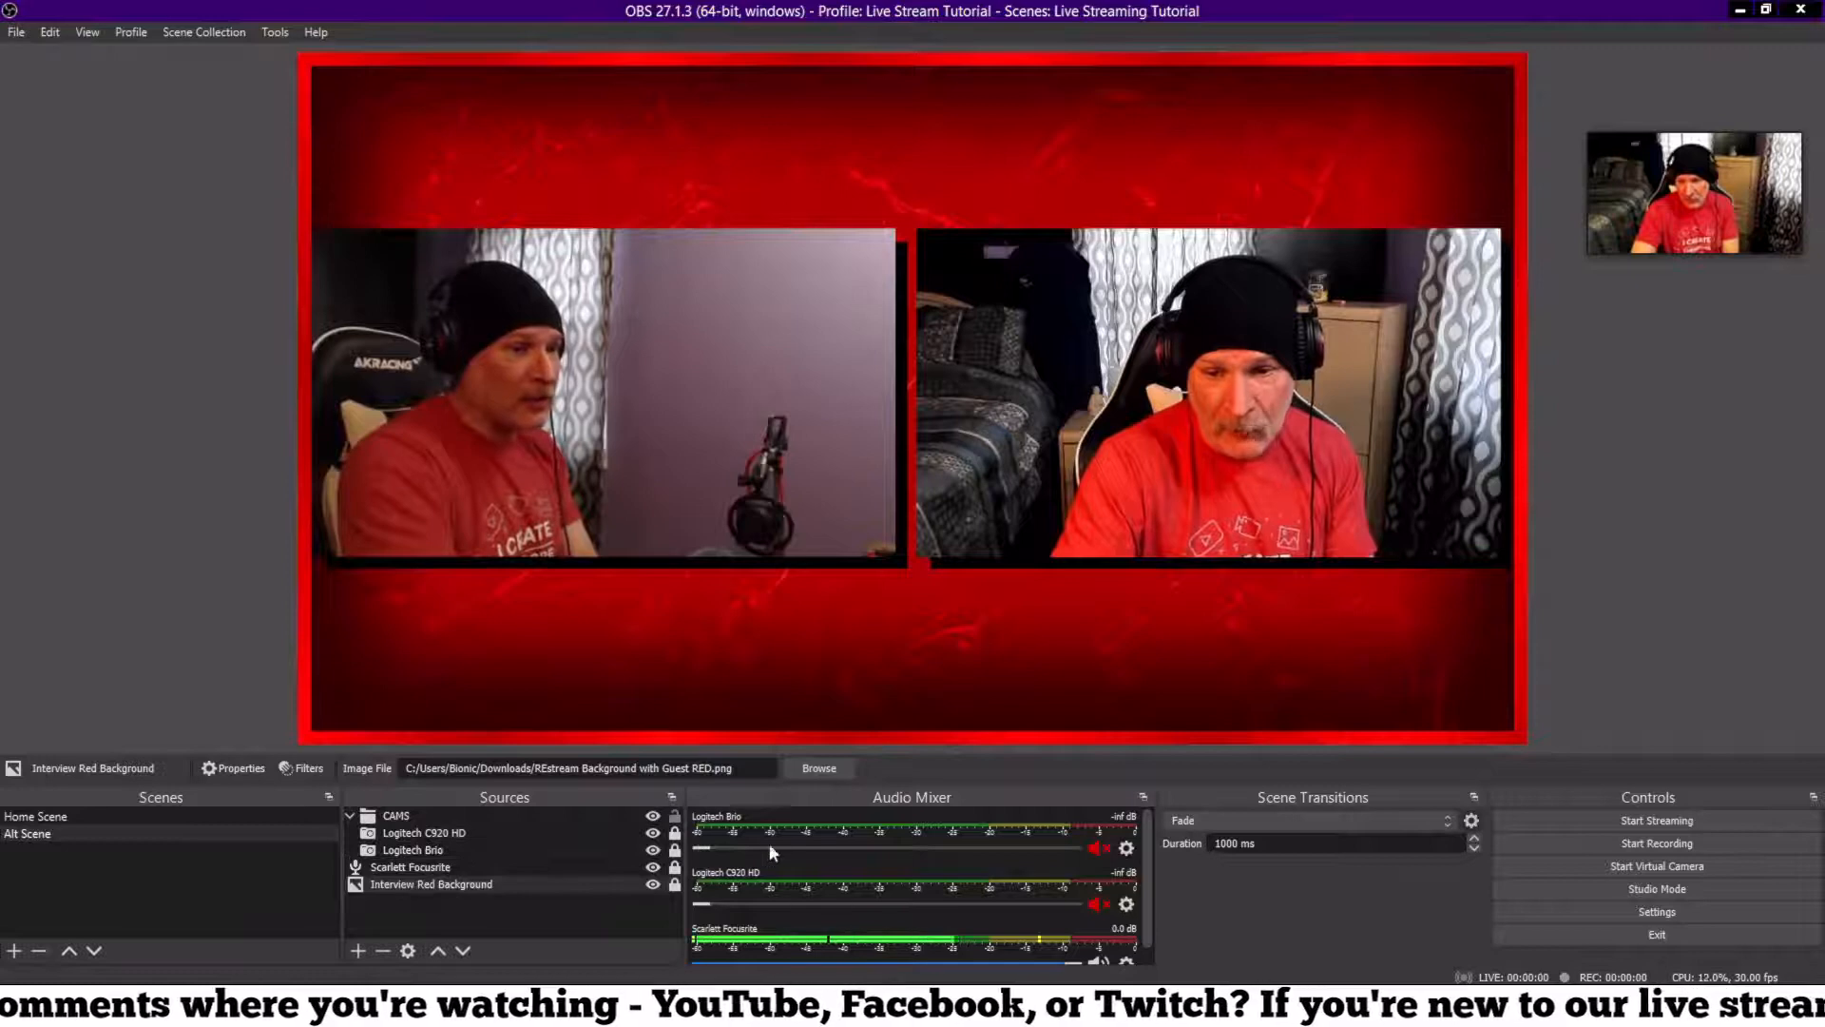
{"action": "left_click", "coordinate": [1097, 848]}
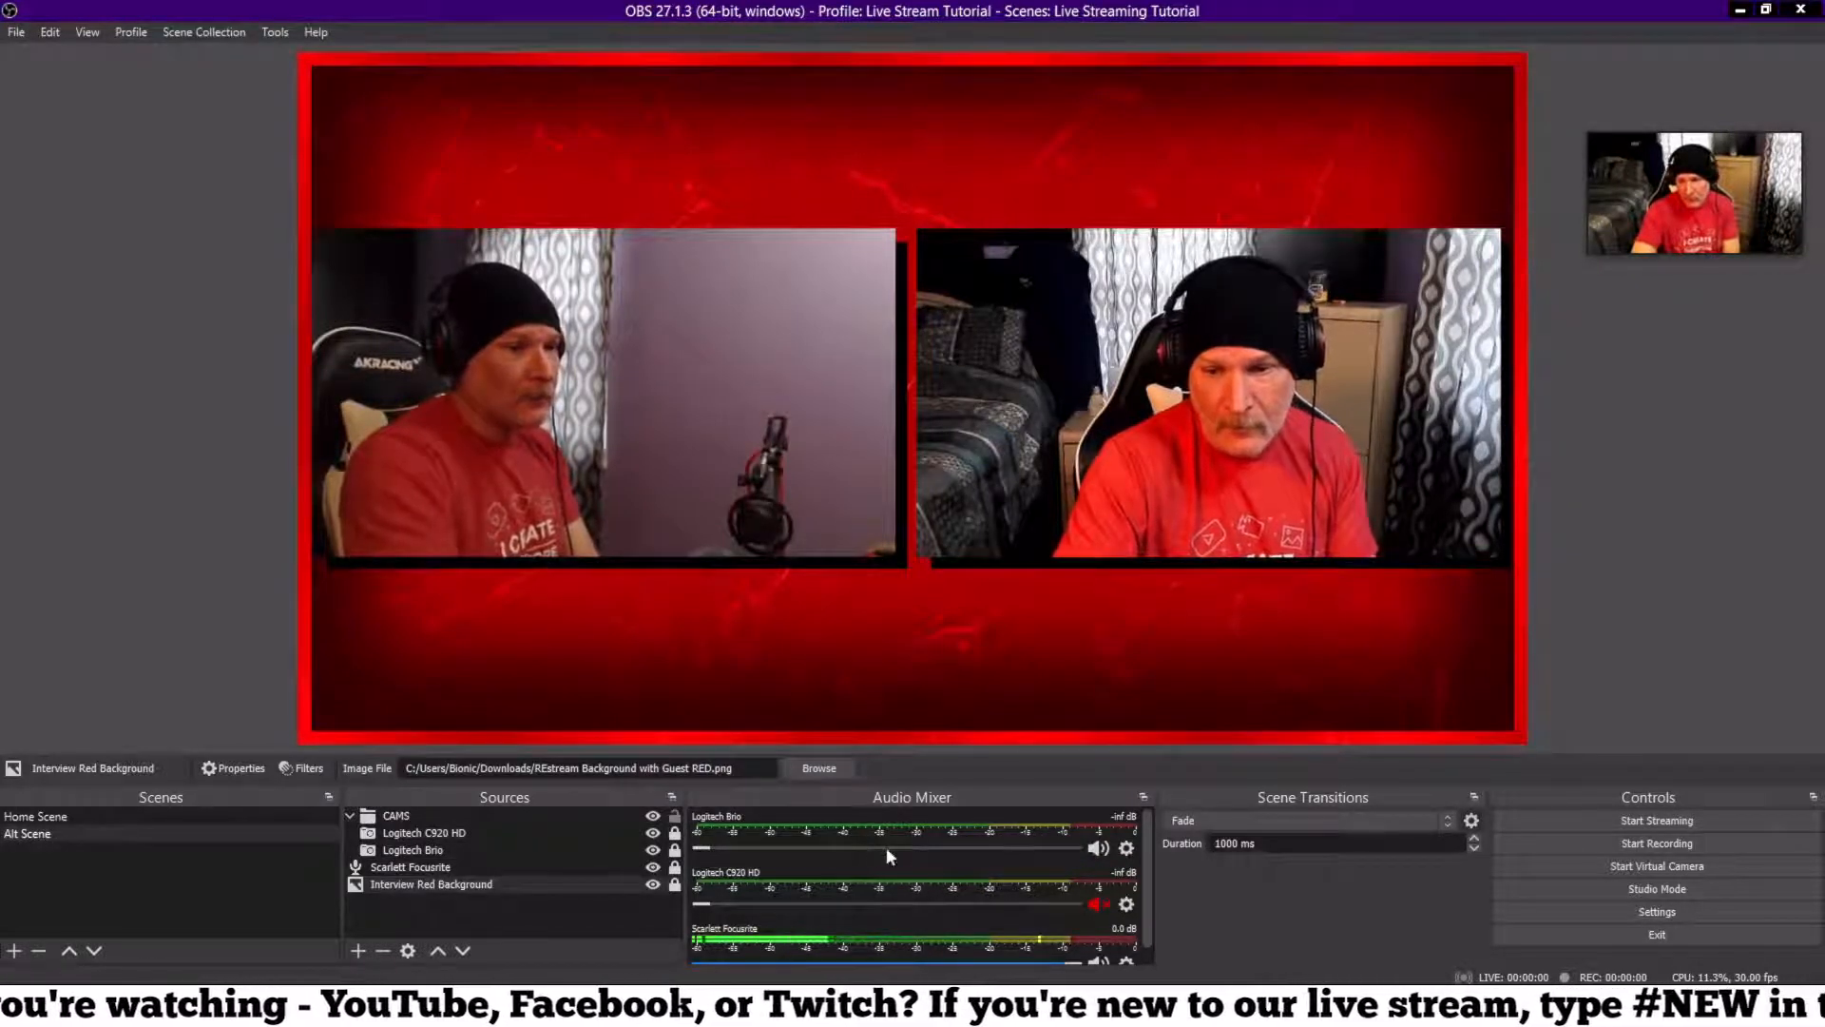
Step: Raise the Logitech Brio's audio volume close to full, and lower it back to minimum with its audio muted
{"action": "left_click_drag", "start_coordinate": [711, 847], "coordinate": [1055, 854]}
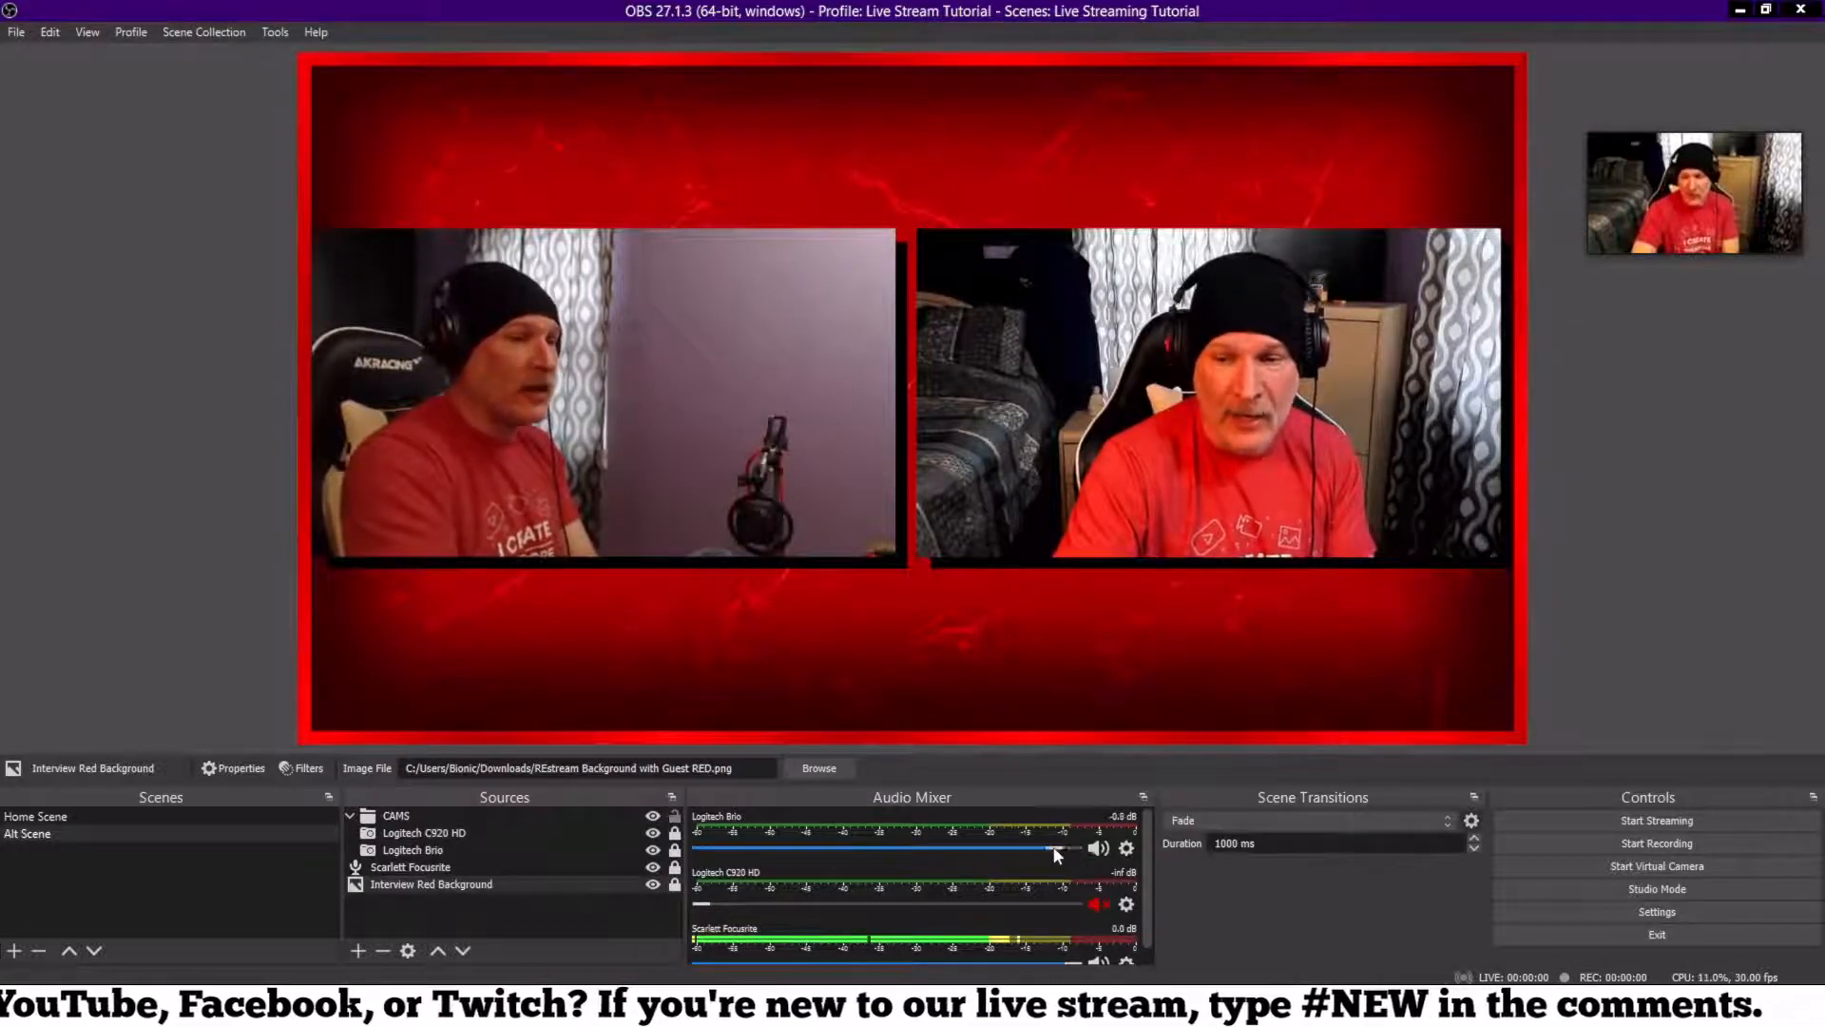
{"action": "left_click_drag", "start_coordinate": [892, 851], "coordinate": [699, 849]}
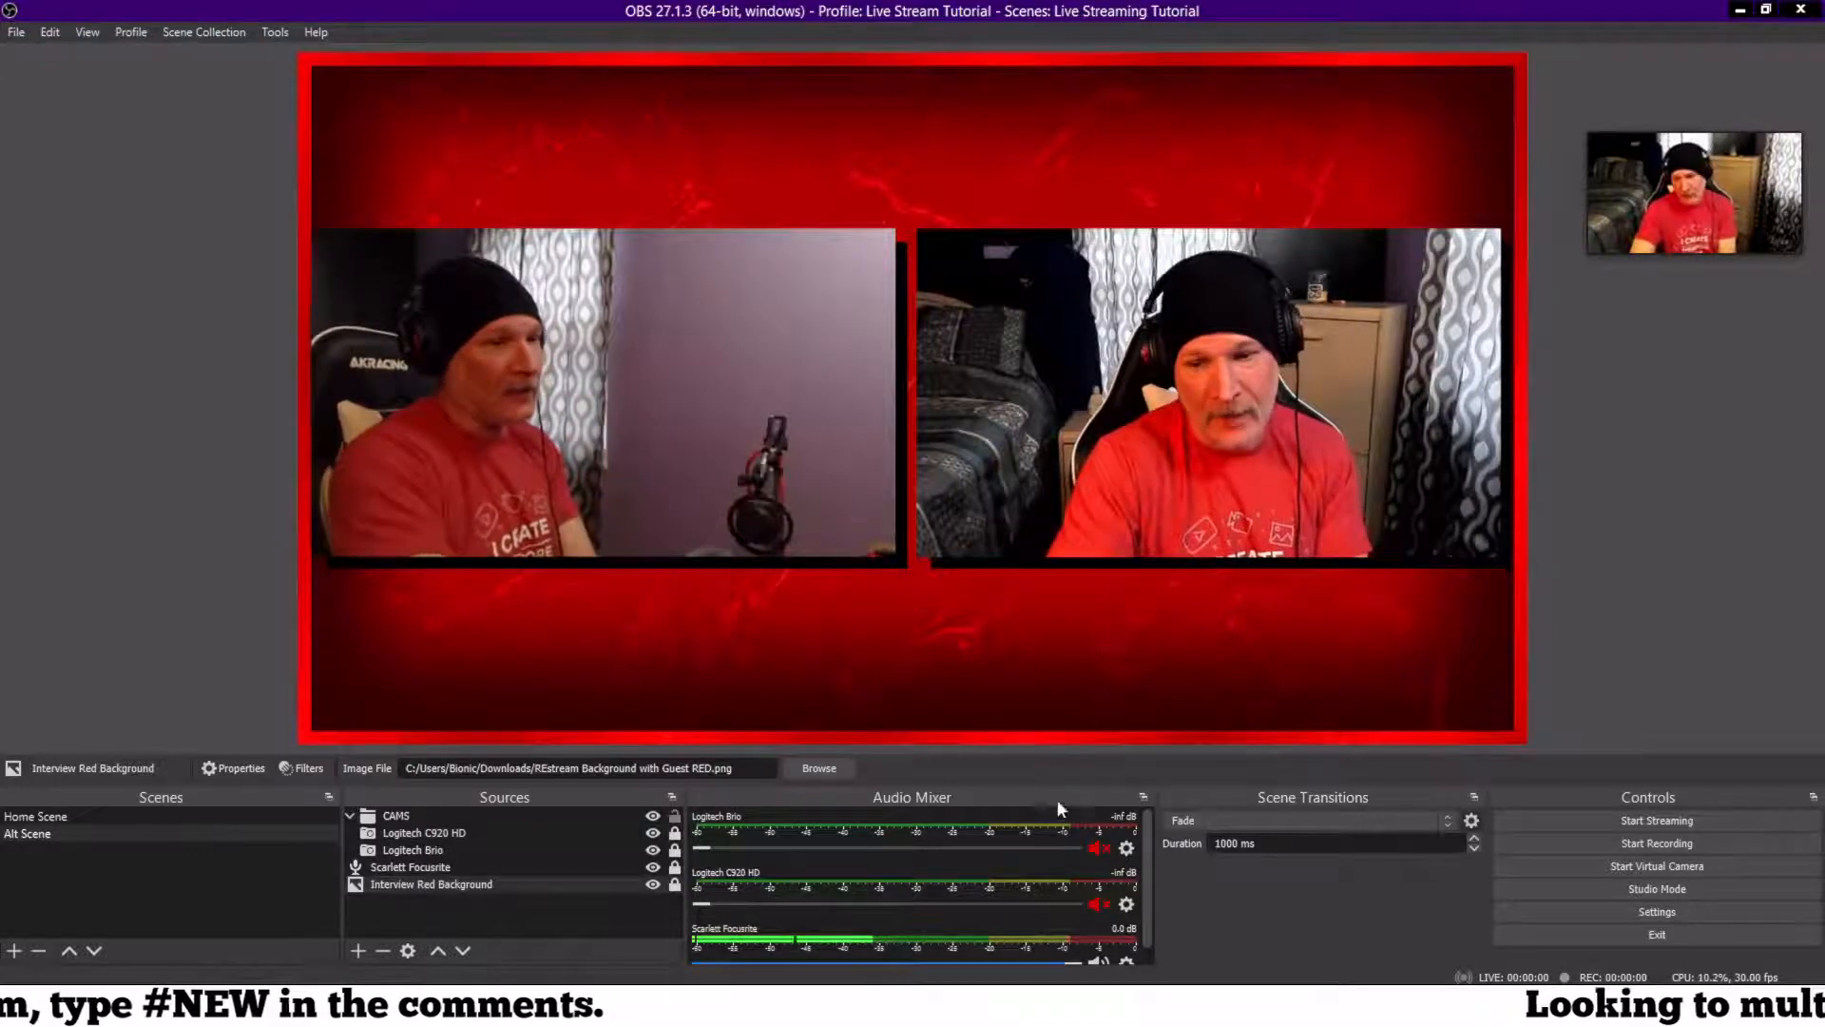
Step: Bring the Scarlett Focusrite channel into view in the audio mixer, and select the Scarlett Focusrite source
{"action": "scroll", "coordinate": [1060, 832], "scroll_direction": "down", "scroll_amount": 1}
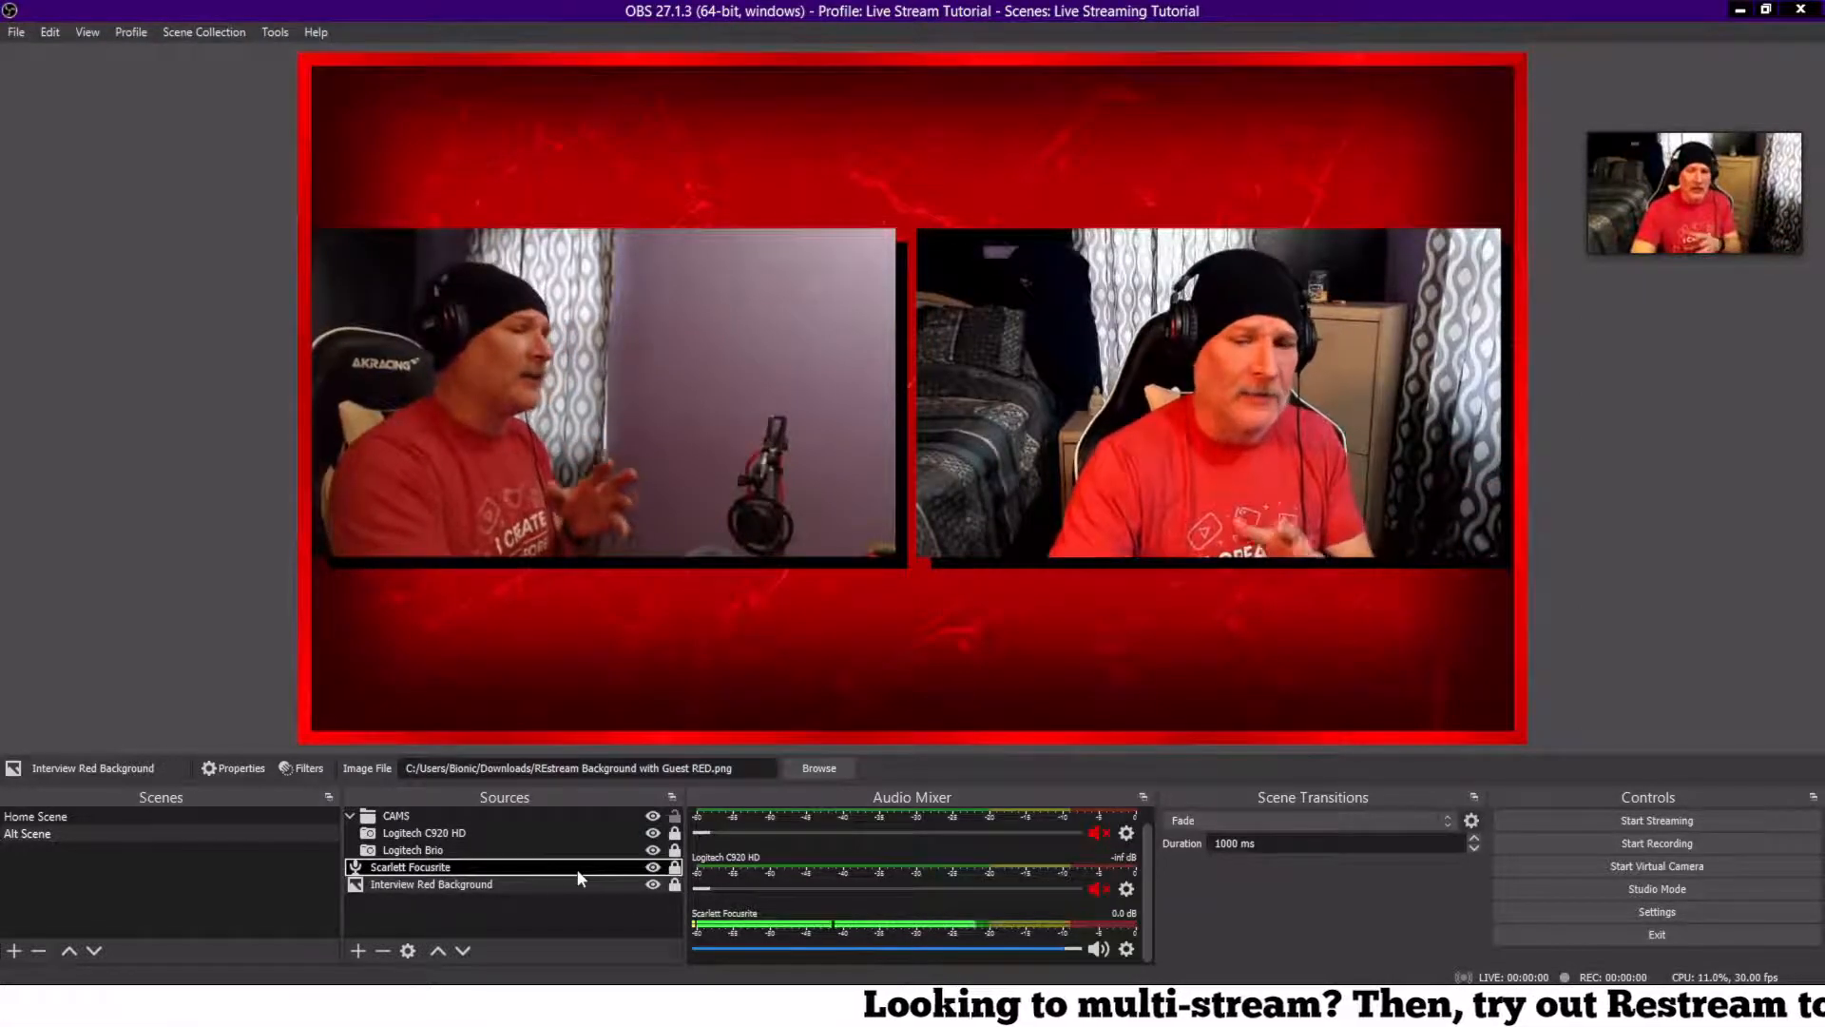
{"action": "left_click", "coordinate": [528, 867]}
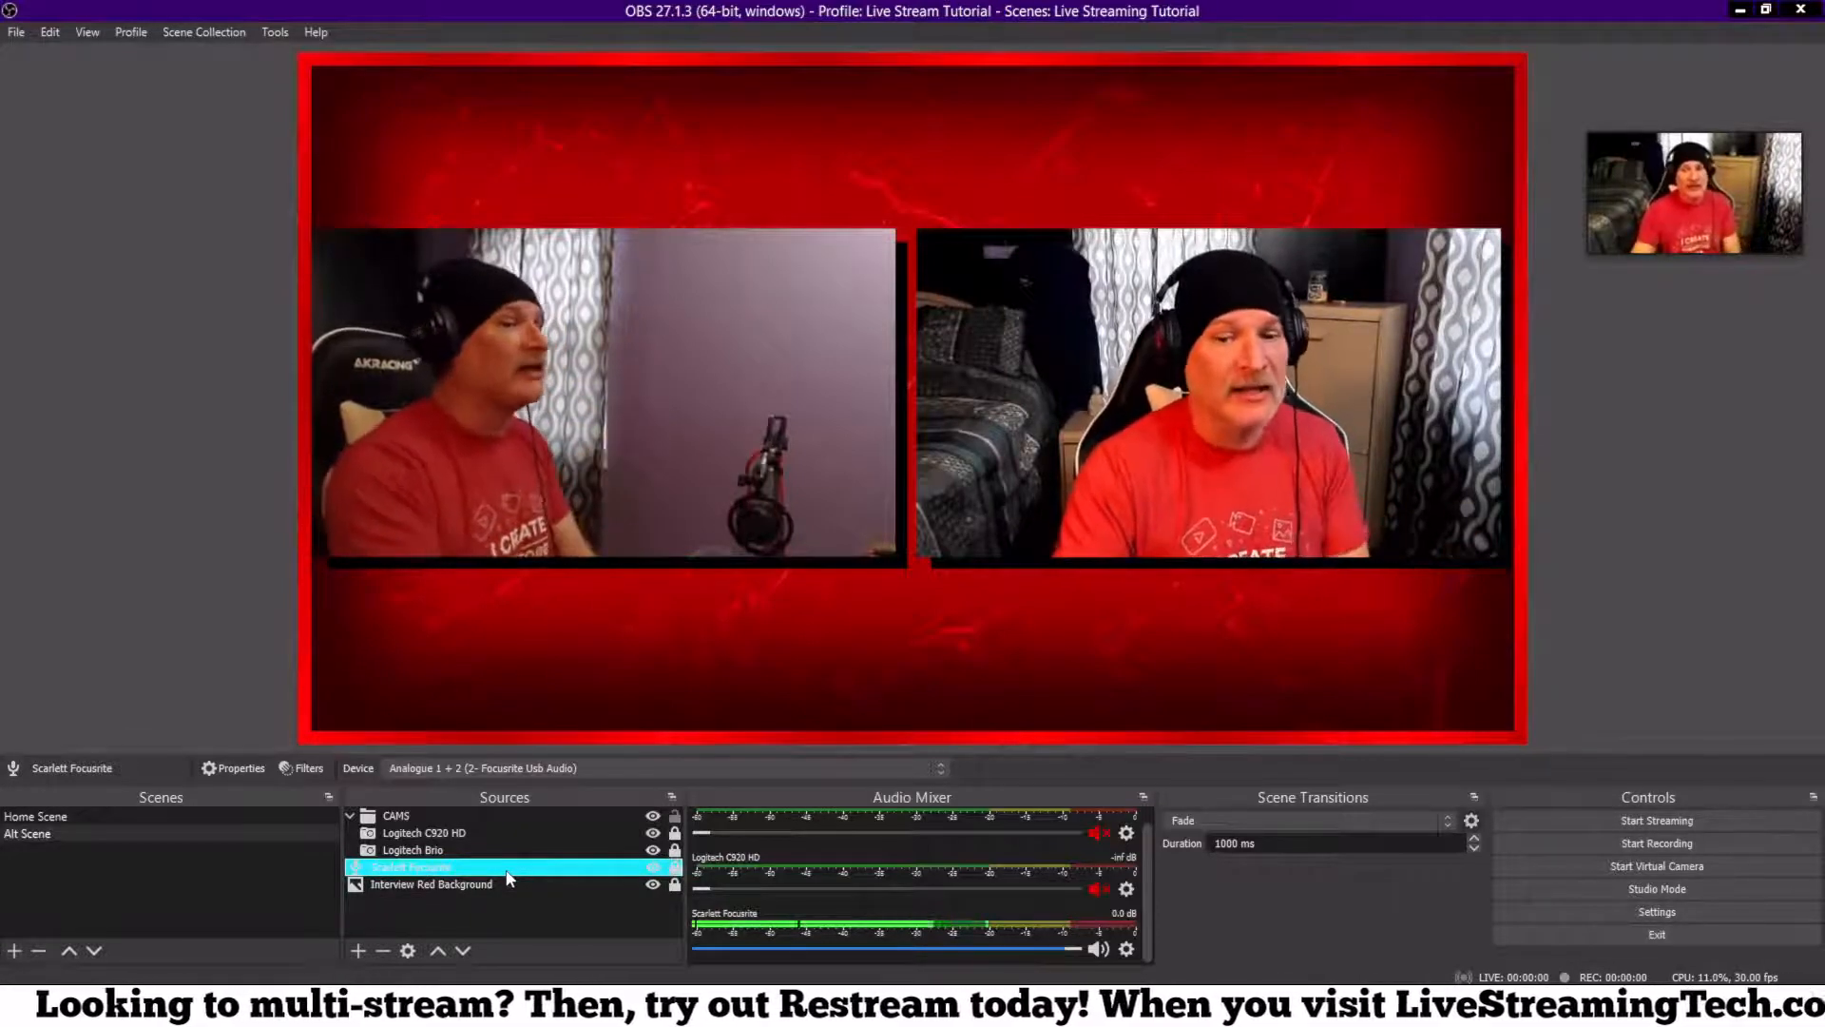
{"action": "left_click", "coordinate": [1146, 858]}
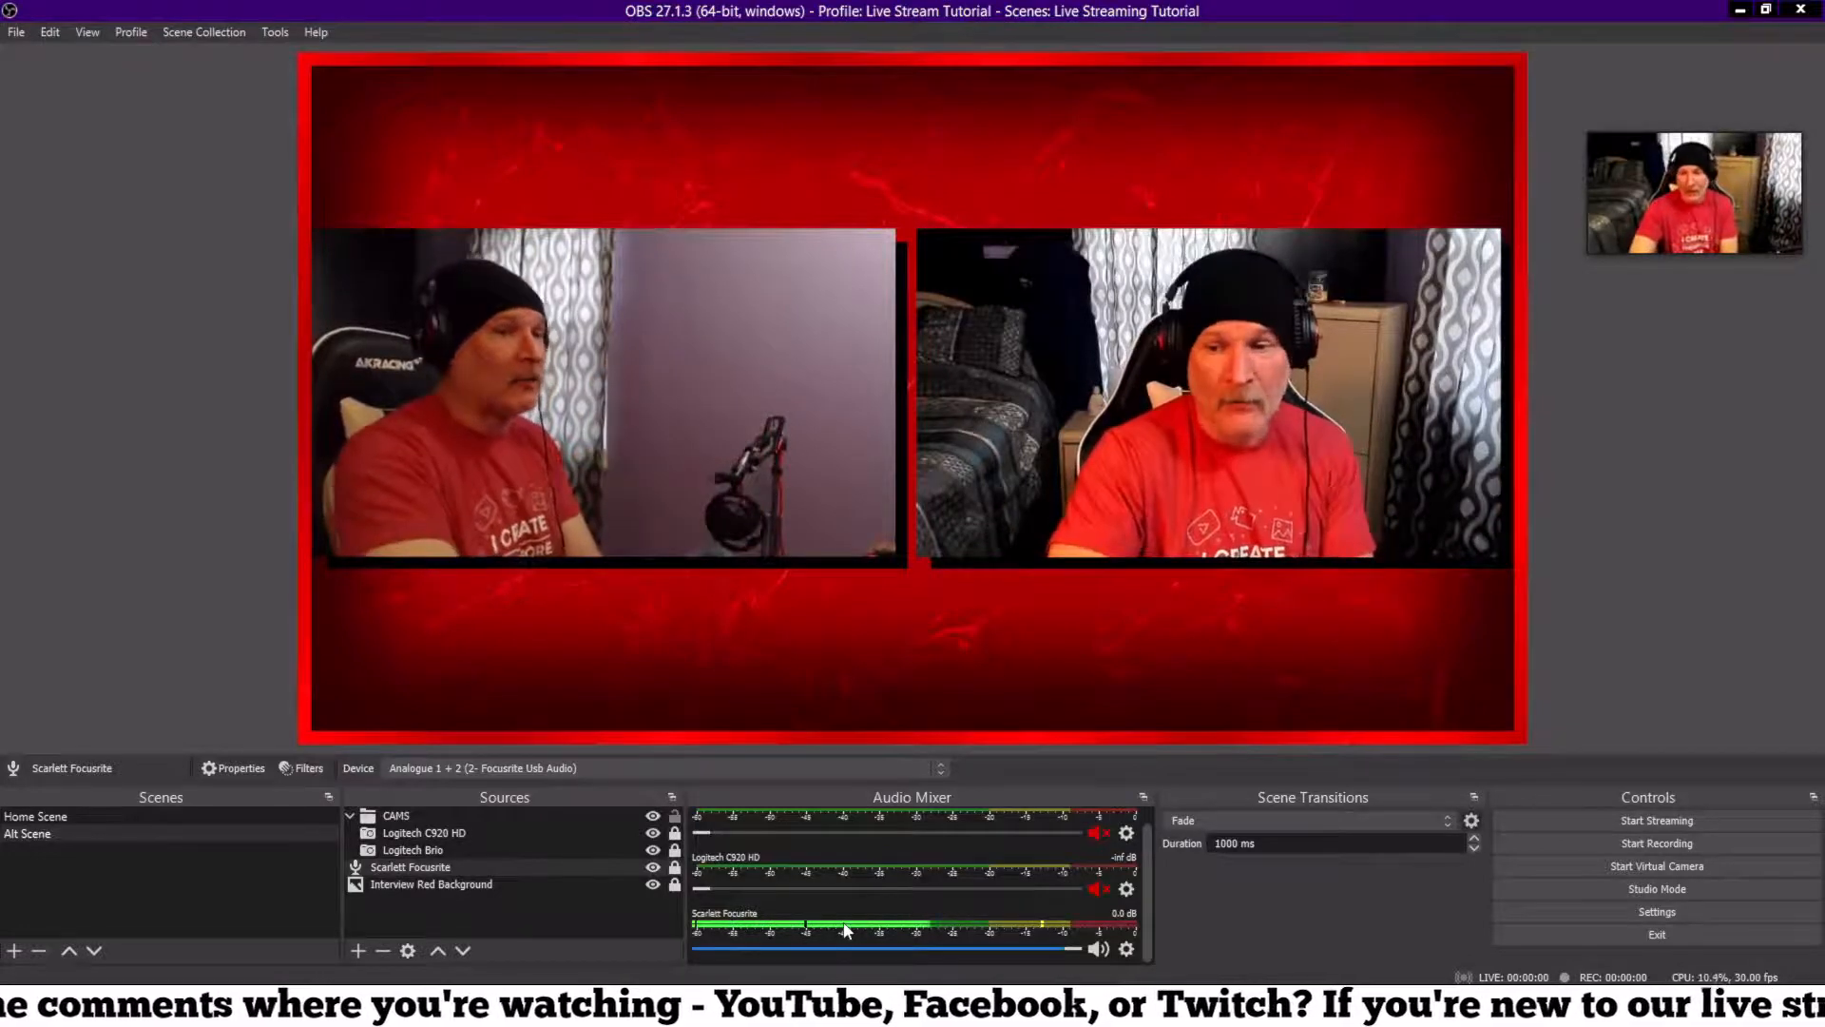
Step: Set the scene transition to Cut, and test it by switching repeatedly between Home Scene and Alt Scene, ending on Alt Scene
{"action": "left_click", "coordinate": [1449, 834]}
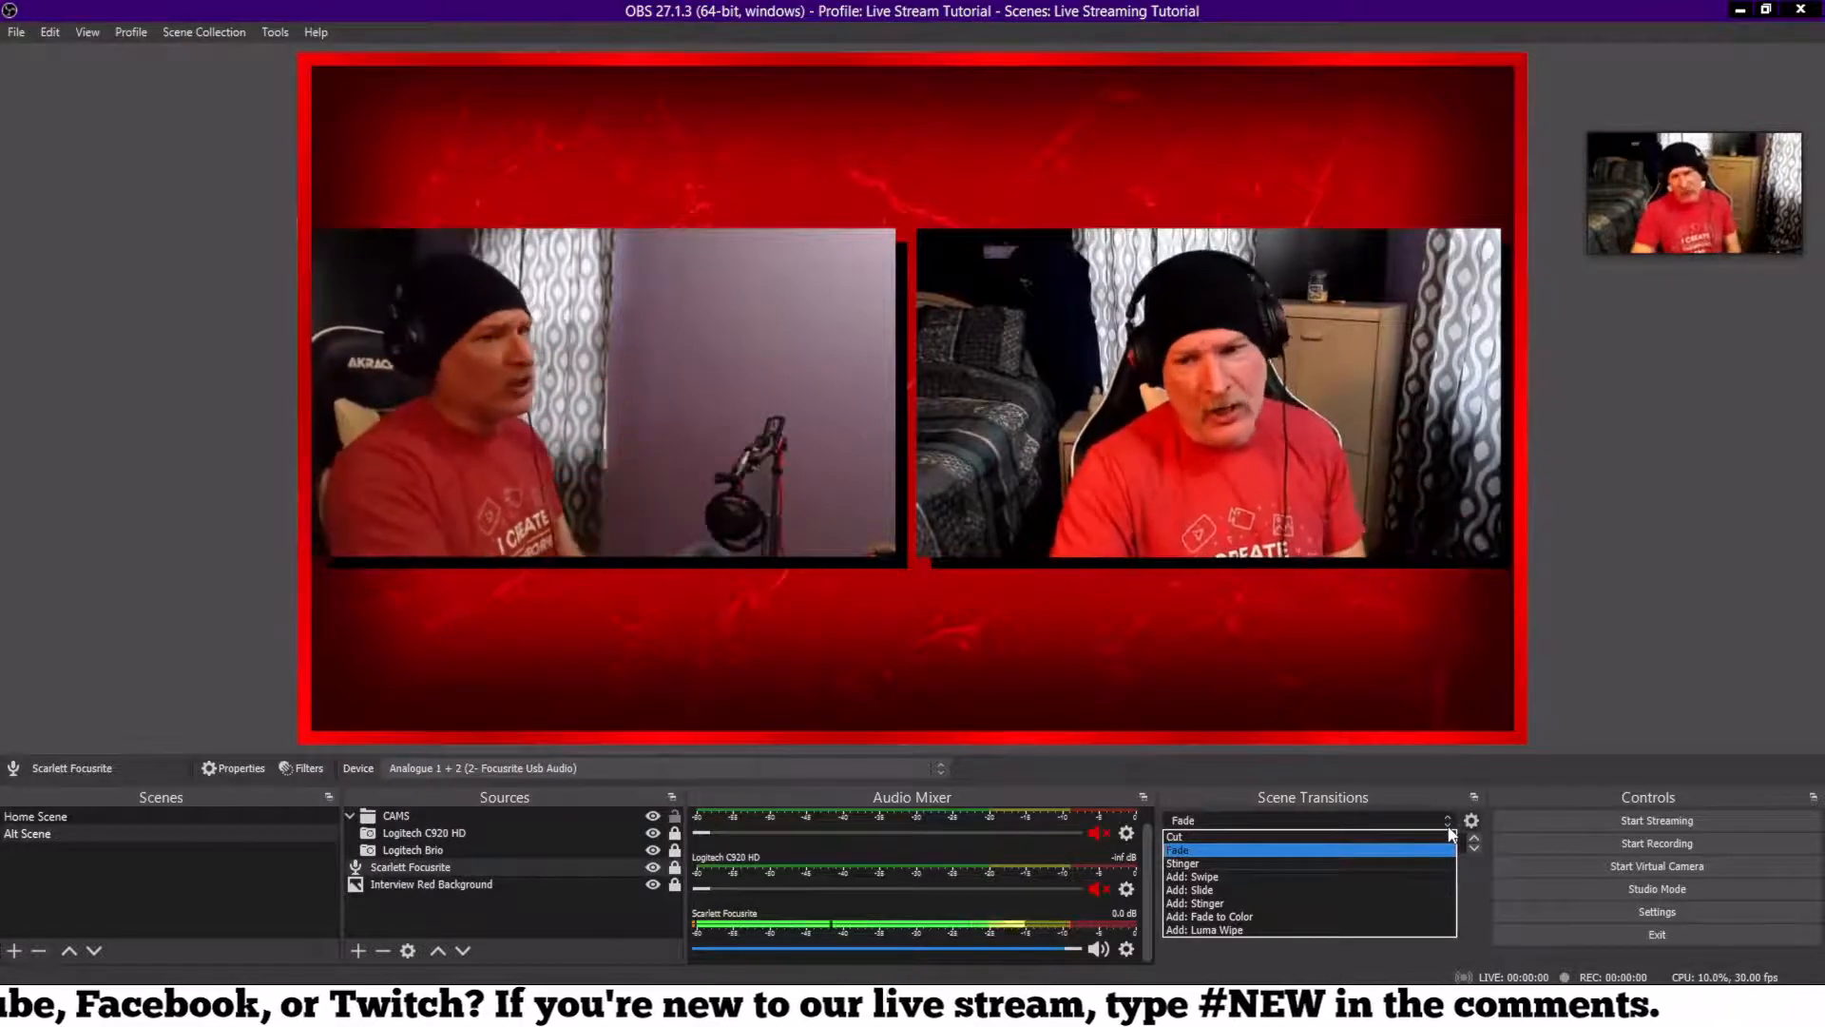
{"action": "left_click", "coordinate": [1383, 835]}
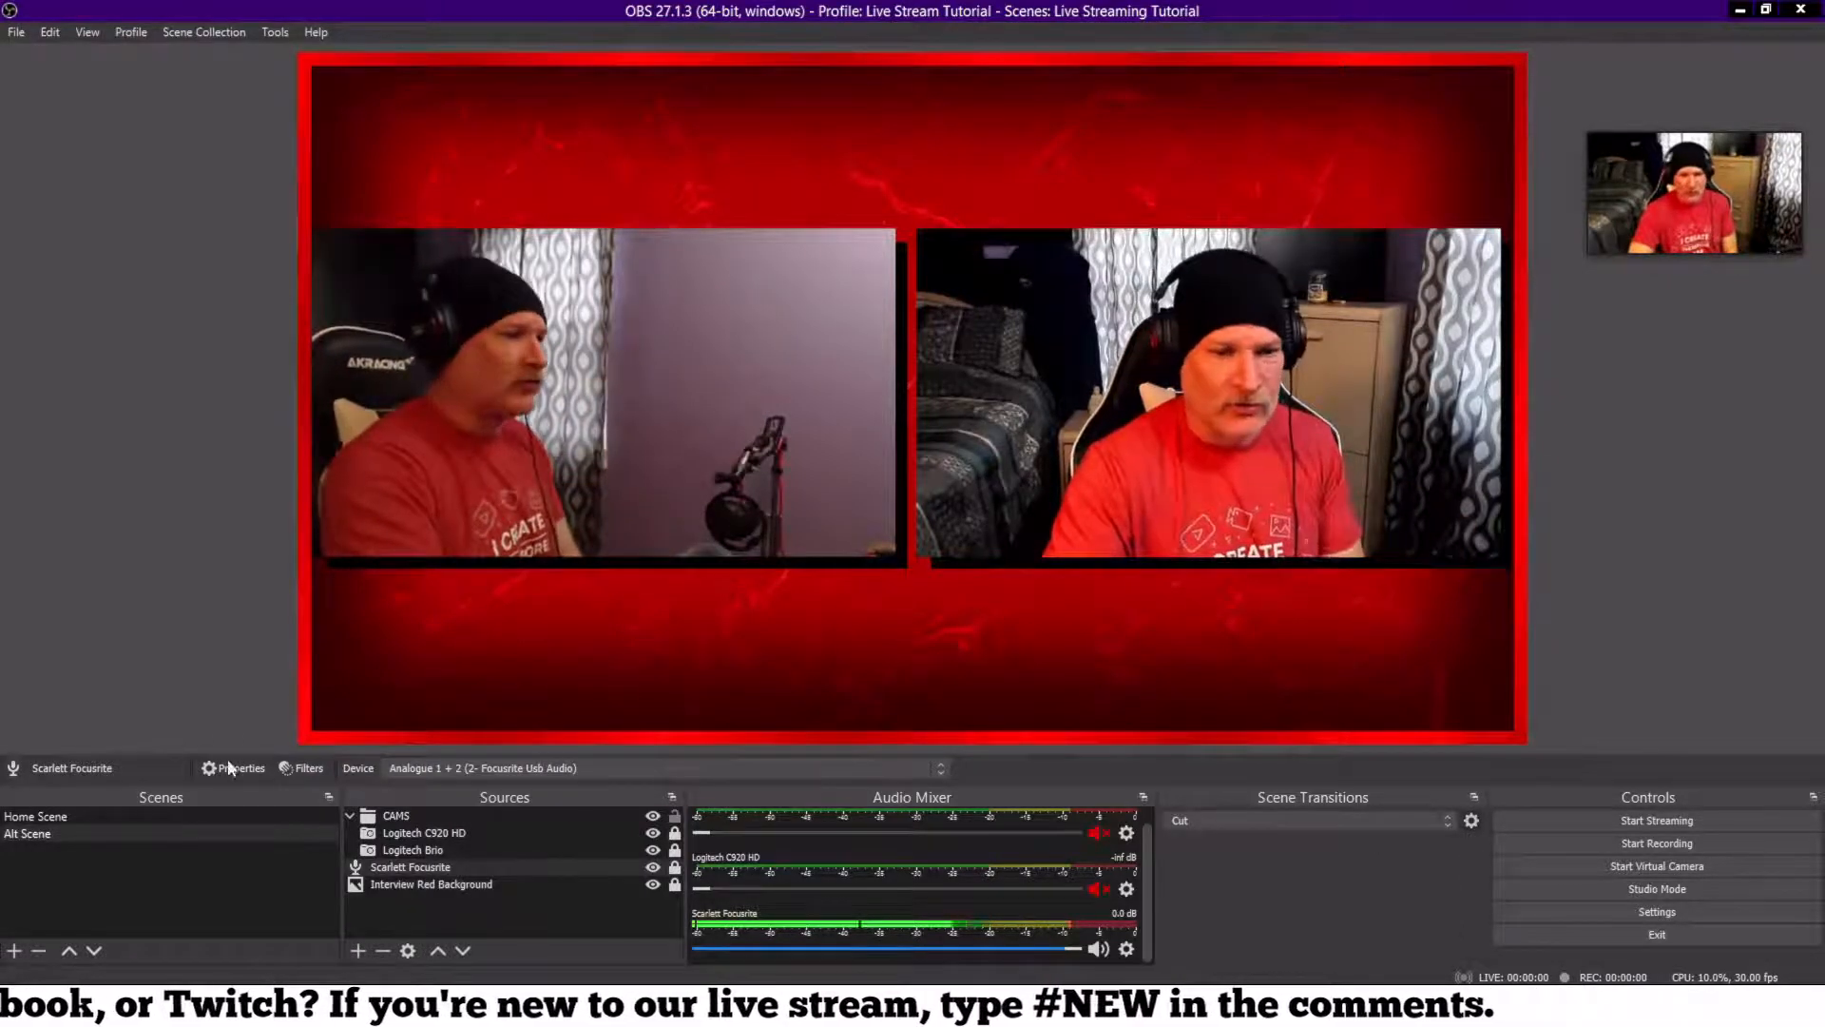
{"action": "left_click", "coordinate": [127, 815]}
{"action": "left_click", "coordinate": [127, 832]}
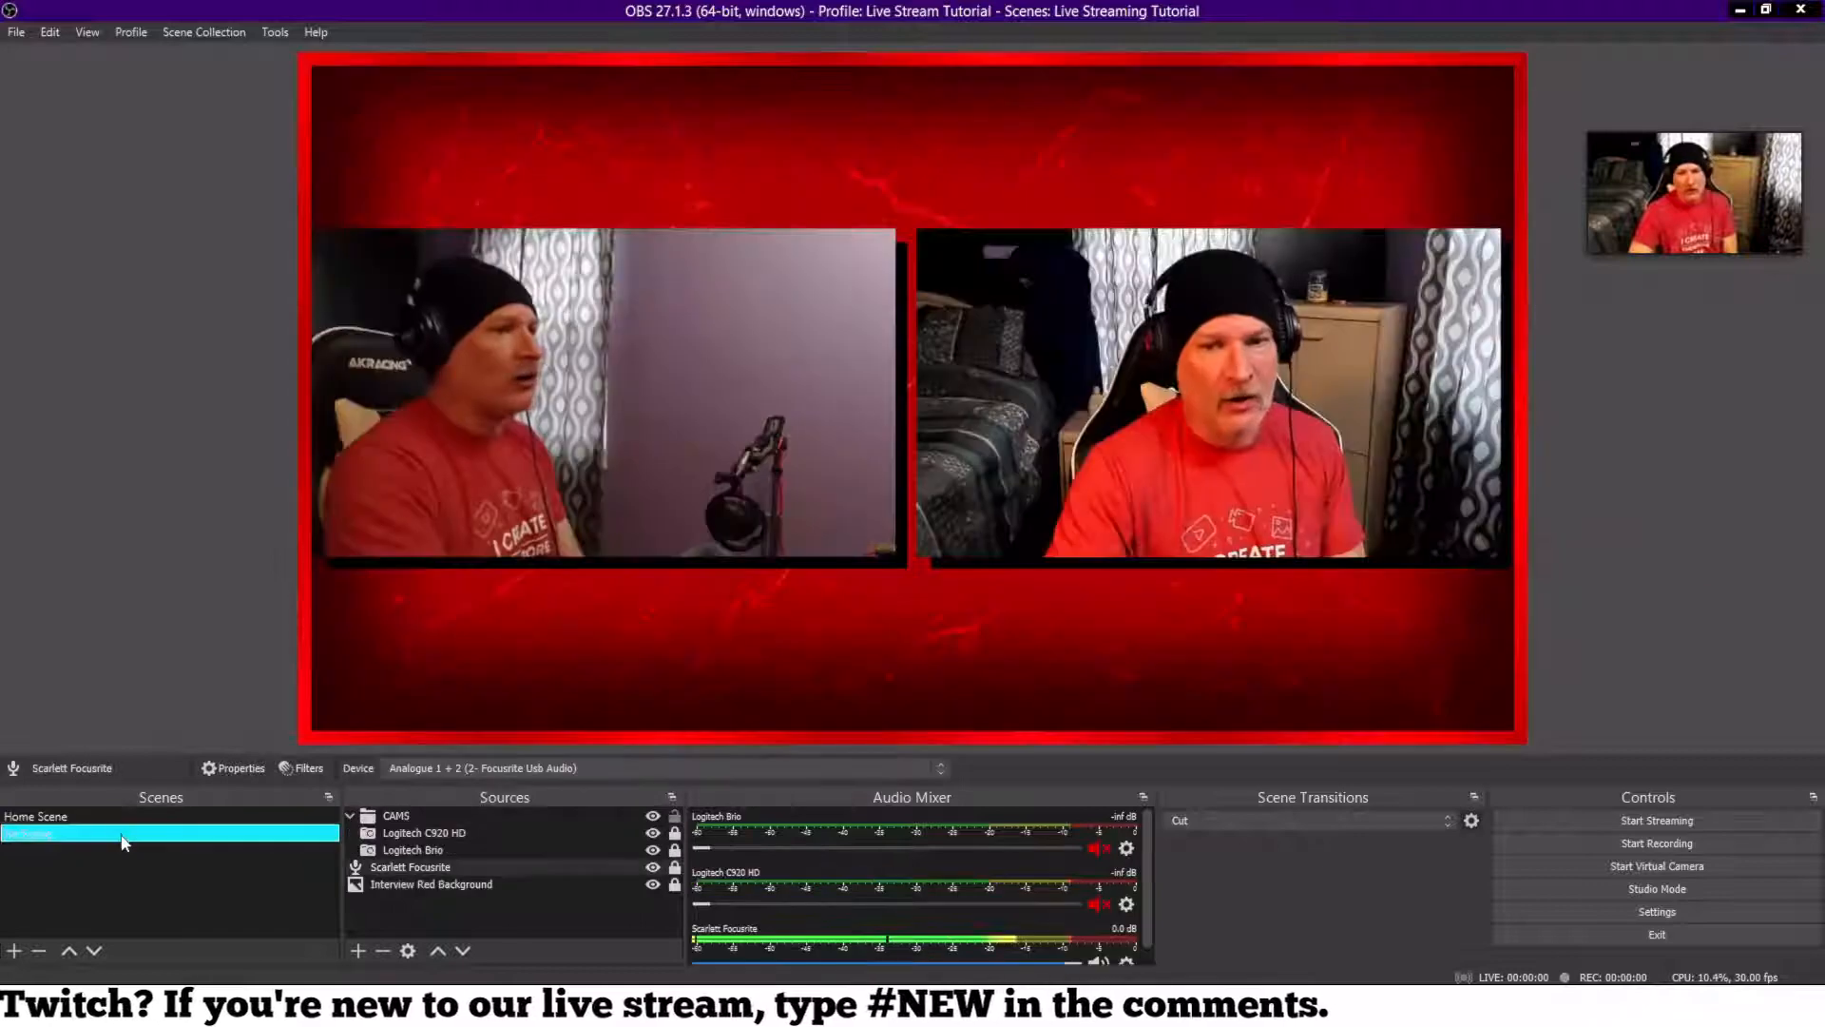
{"action": "left_click", "coordinate": [133, 818]}
{"action": "left_click", "coordinate": [134, 834]}
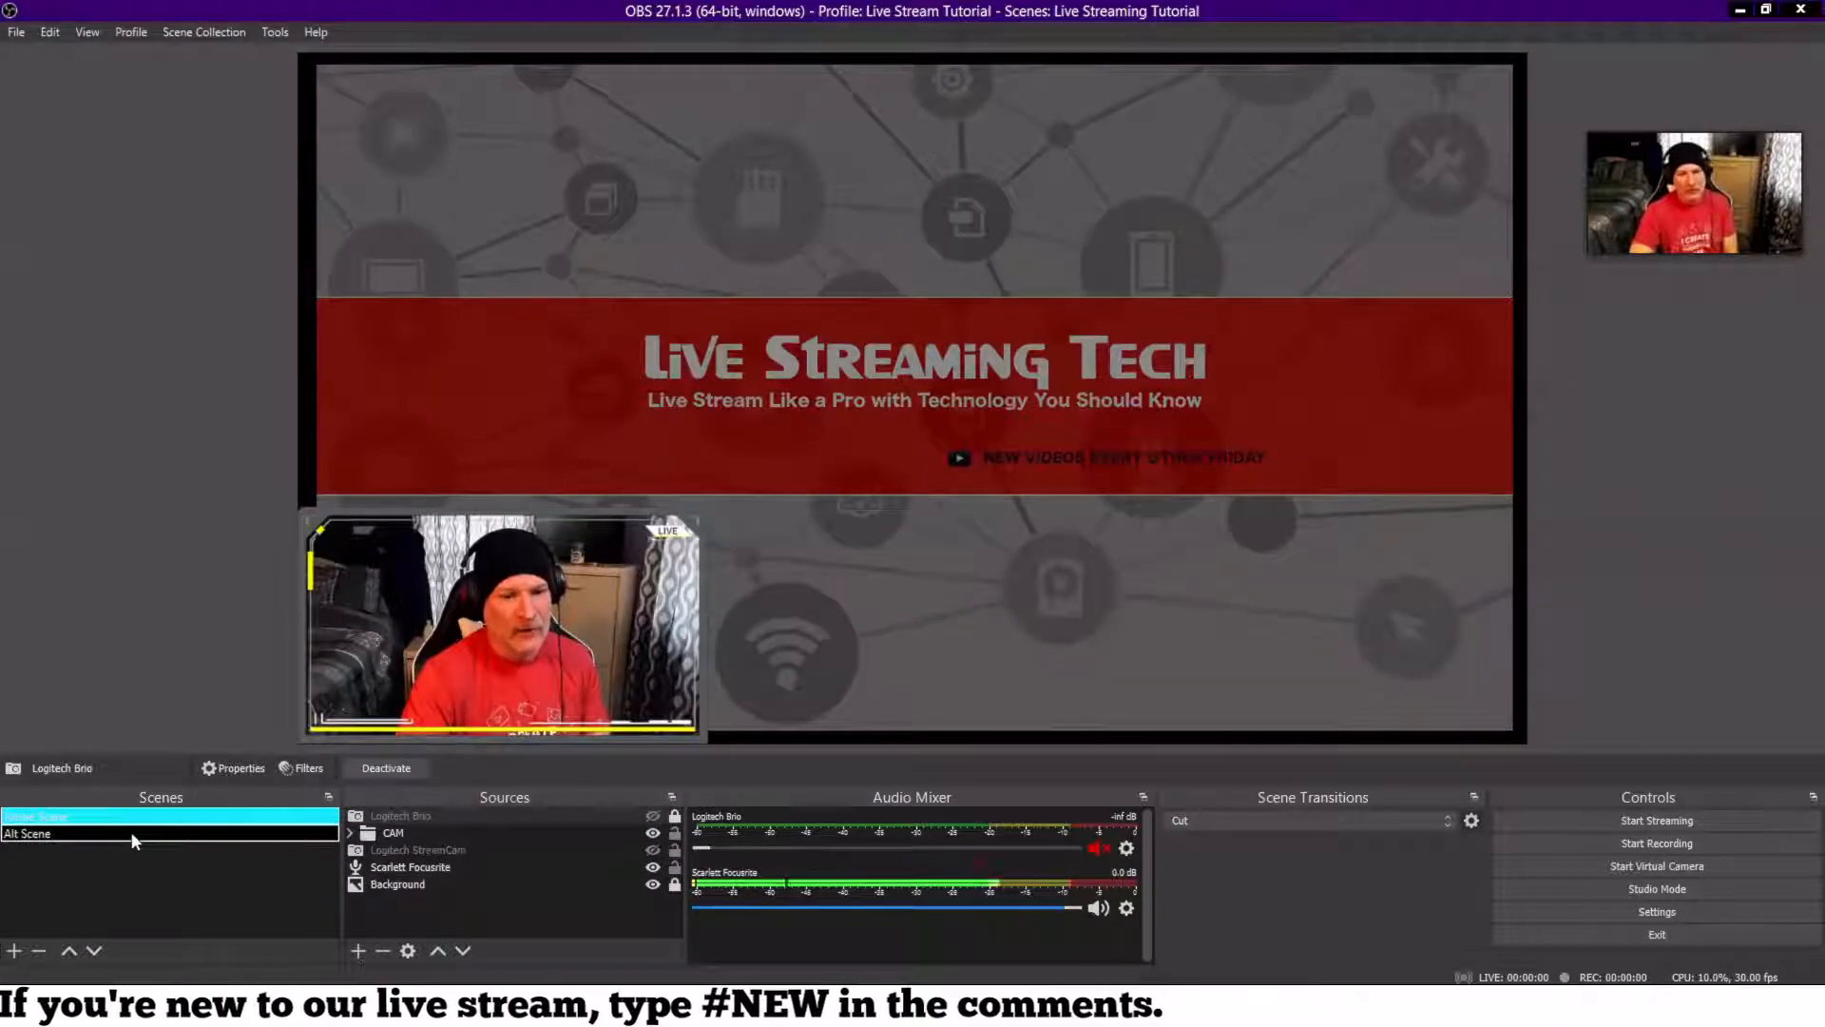
{"action": "left_click", "coordinate": [137, 818]}
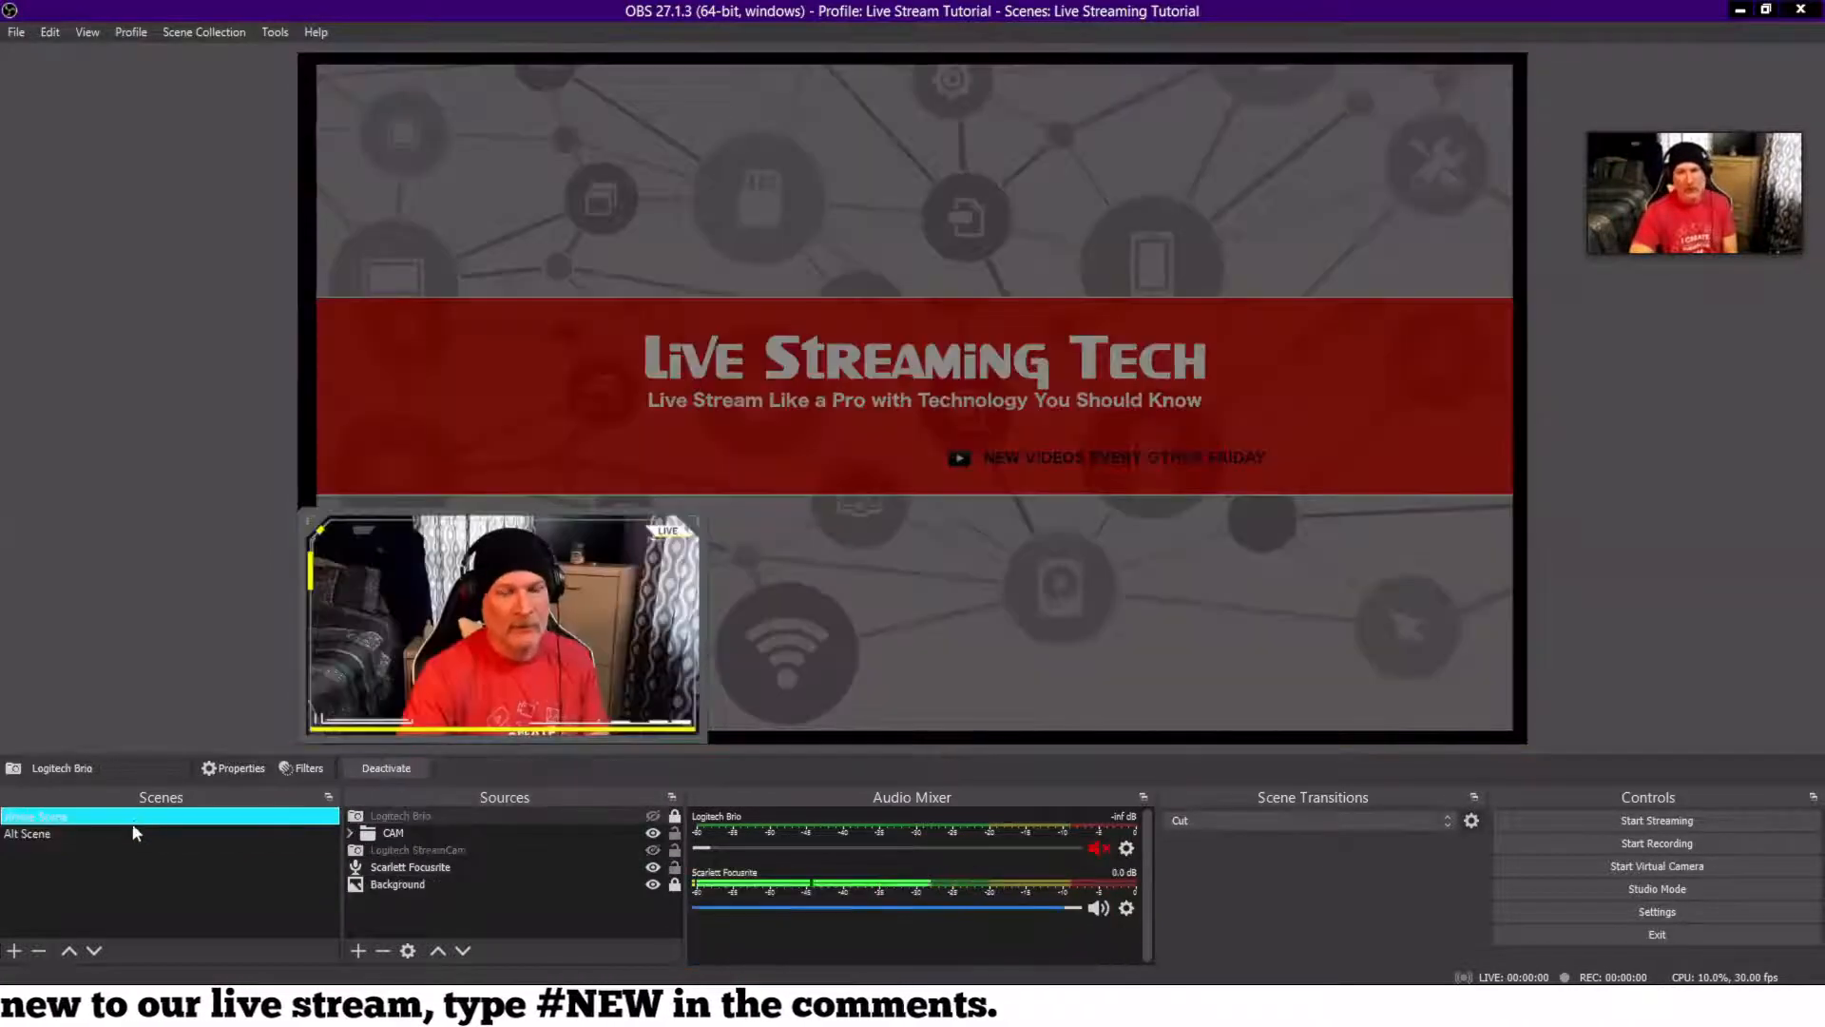
{"action": "left_click", "coordinate": [133, 833]}
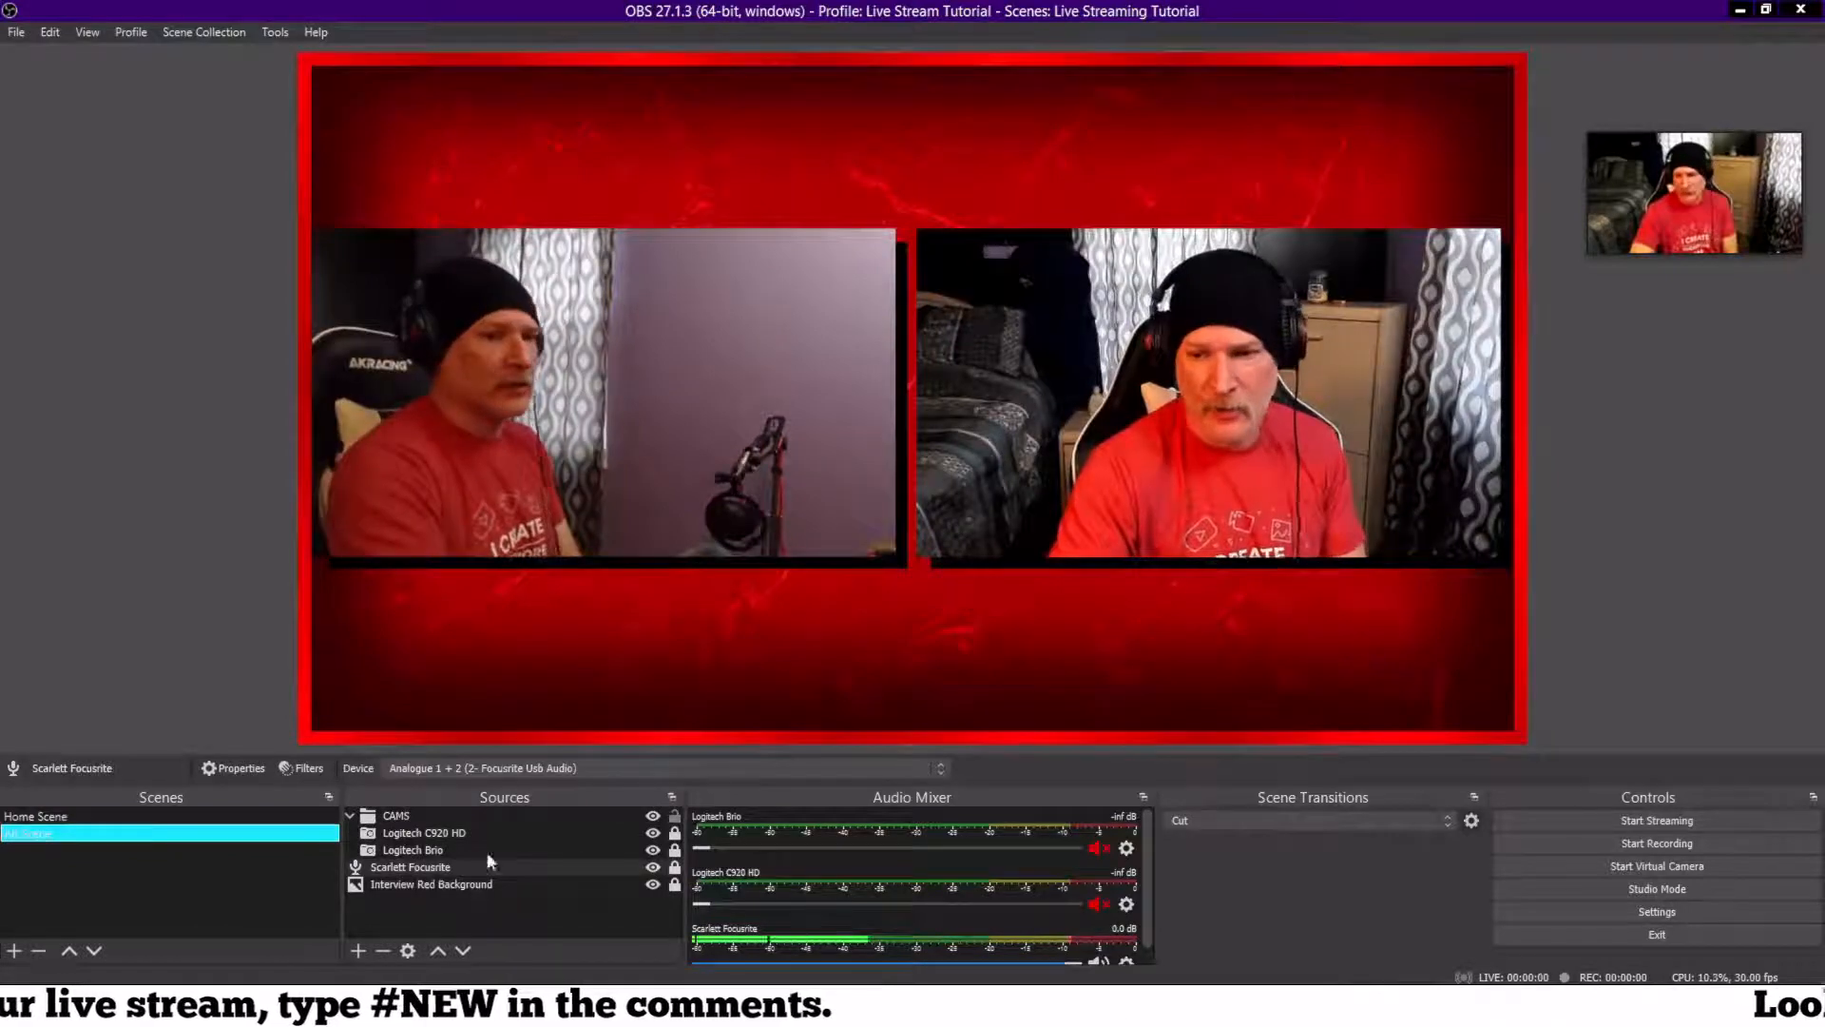
Step: Set the scene transition to Fade, and test it by switching to Home Scene and back to Alt Scene
{"action": "left_click", "coordinate": [1446, 823]}
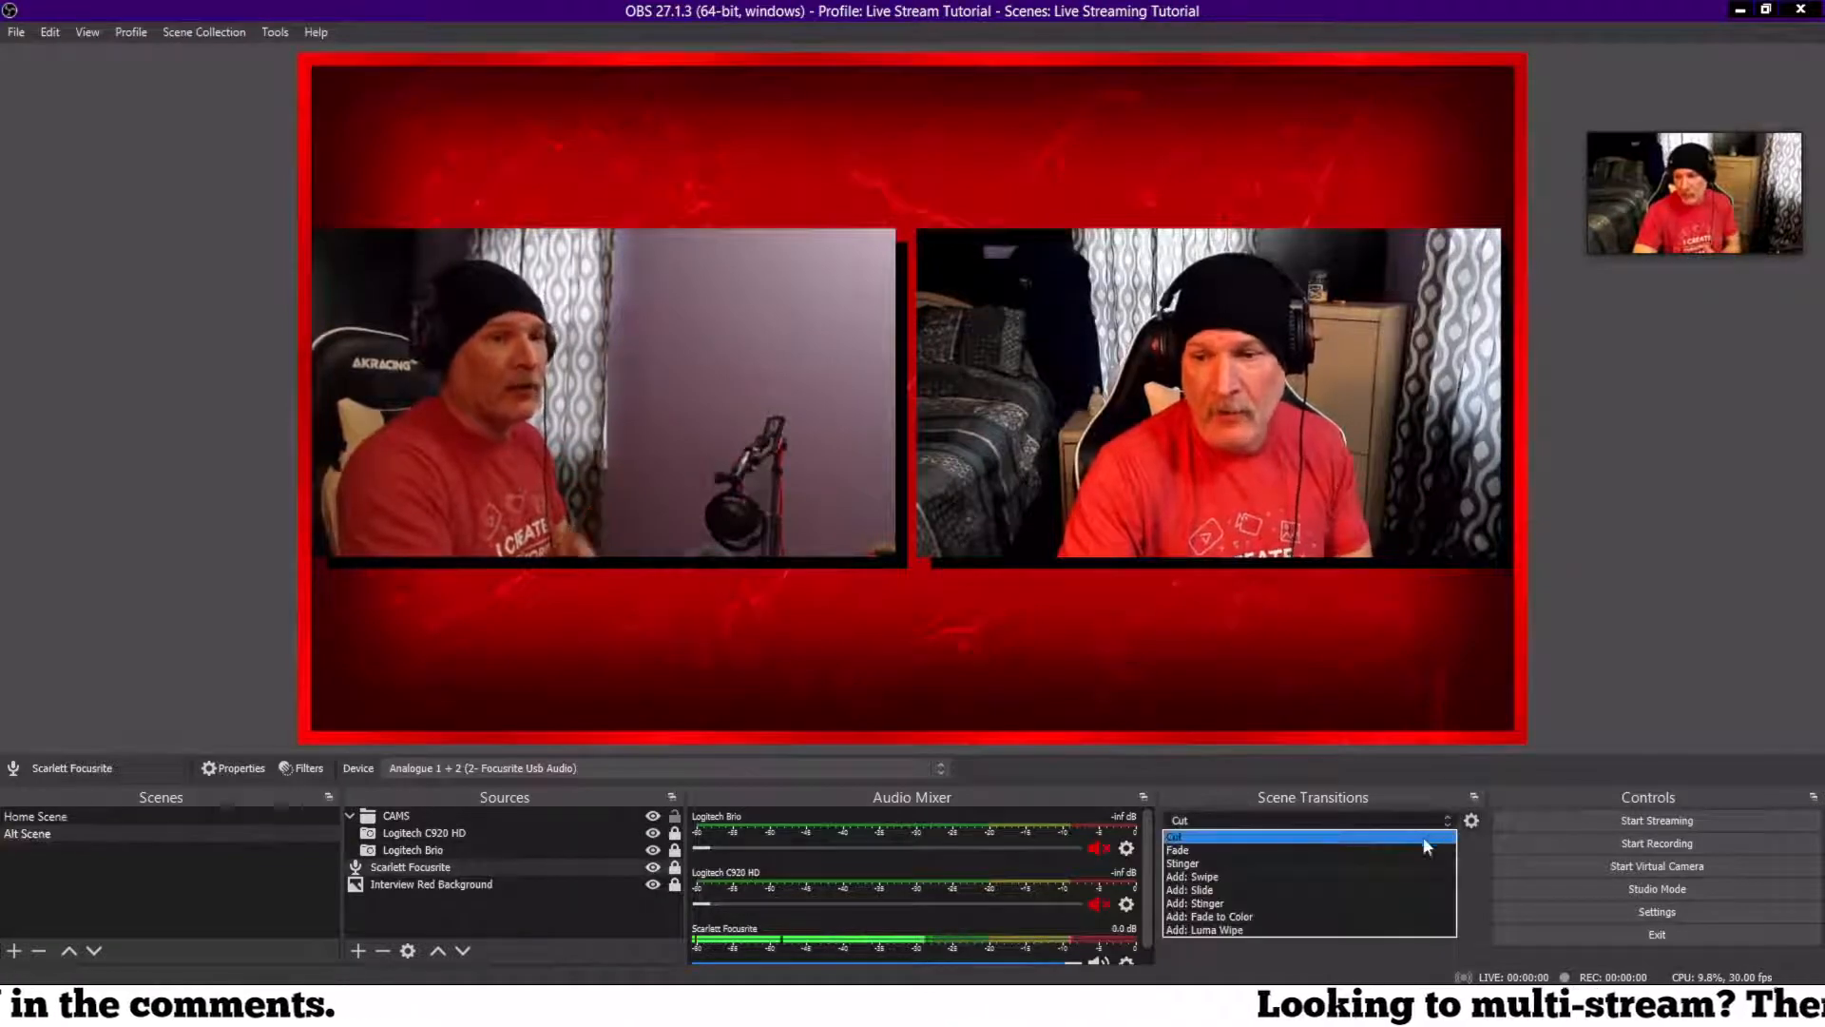
{"action": "left_click", "coordinate": [1412, 849]}
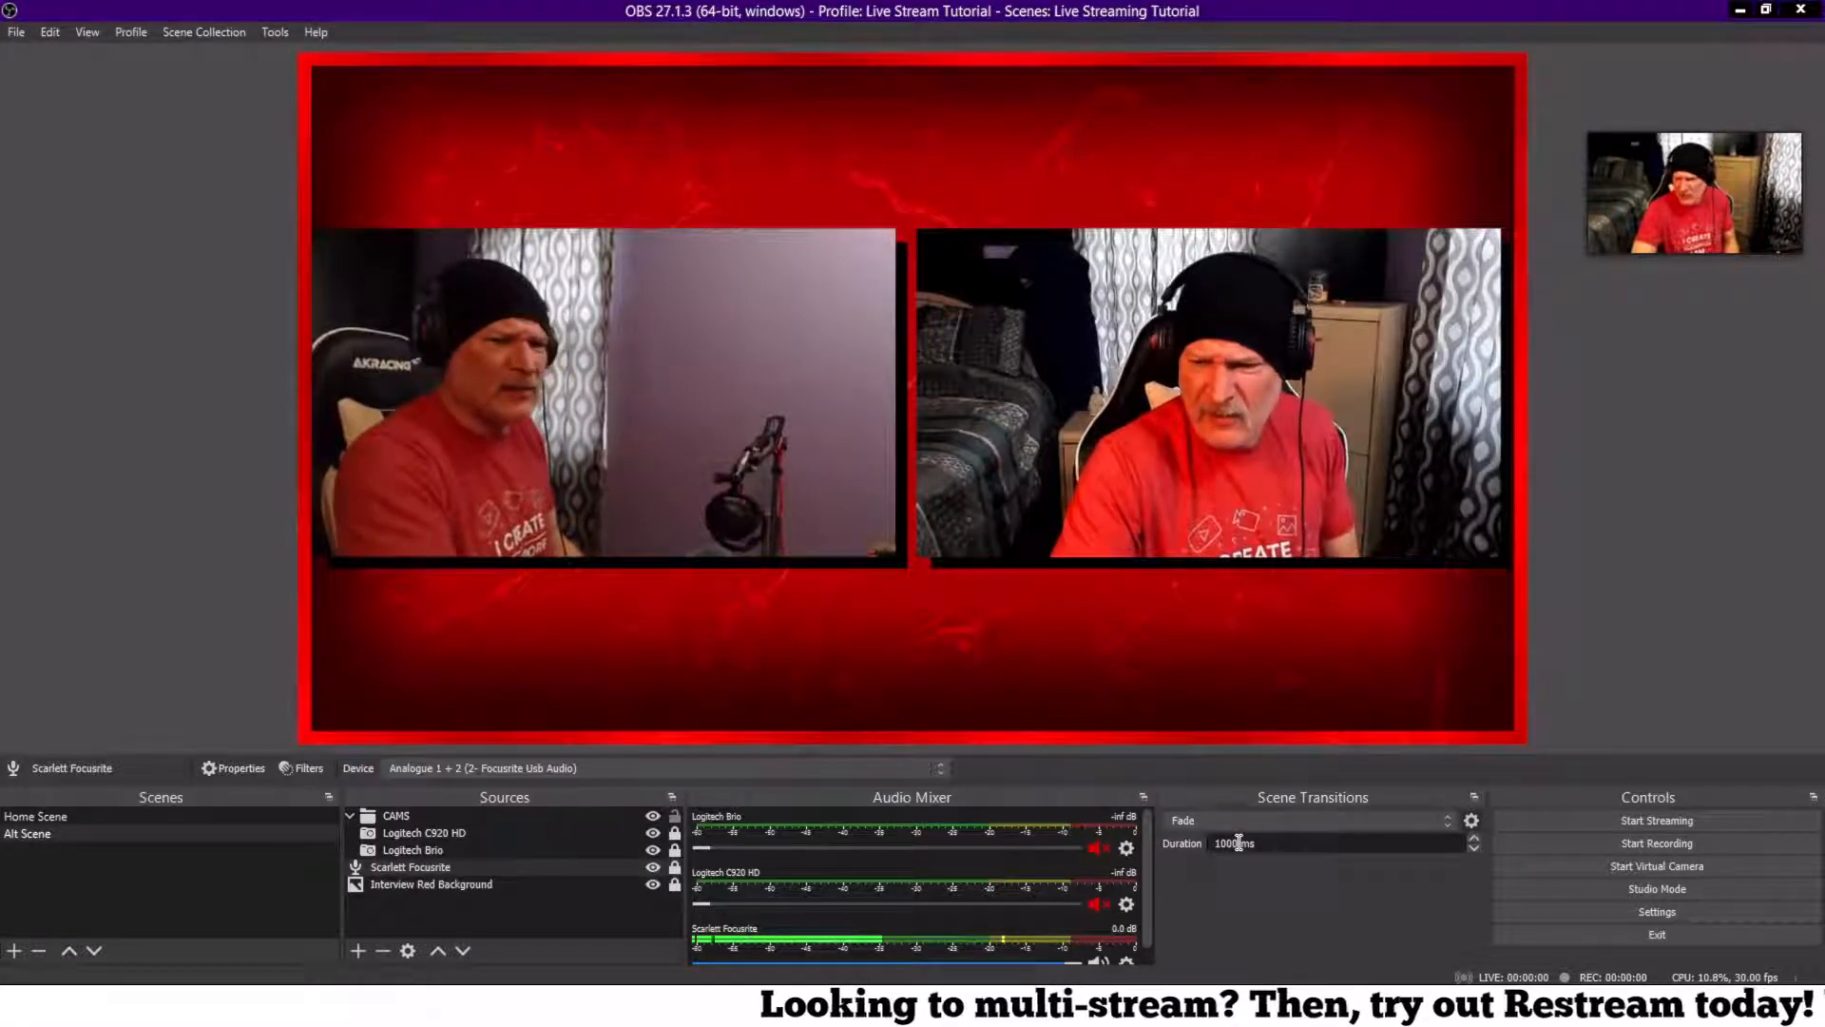
{"action": "left_click_drag", "start_coordinate": [1238, 842], "coordinate": [1196, 842]}
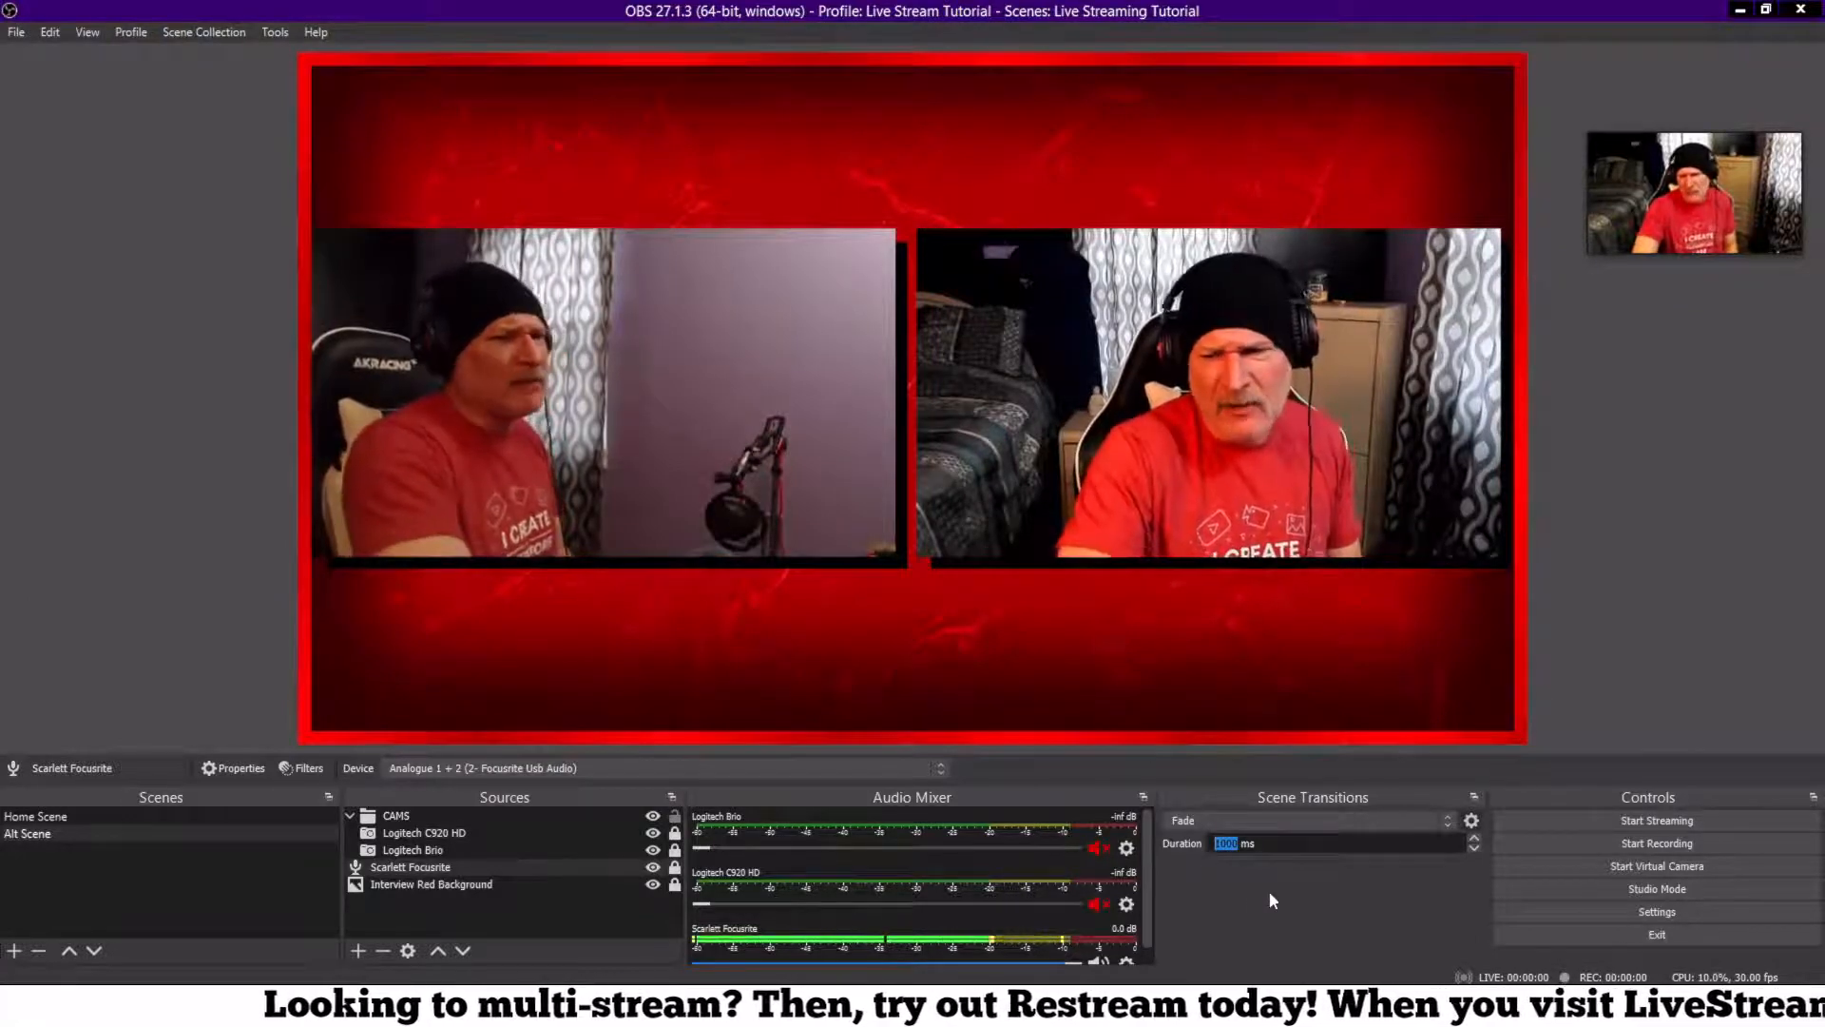
{"action": "left_click", "coordinate": [163, 816]}
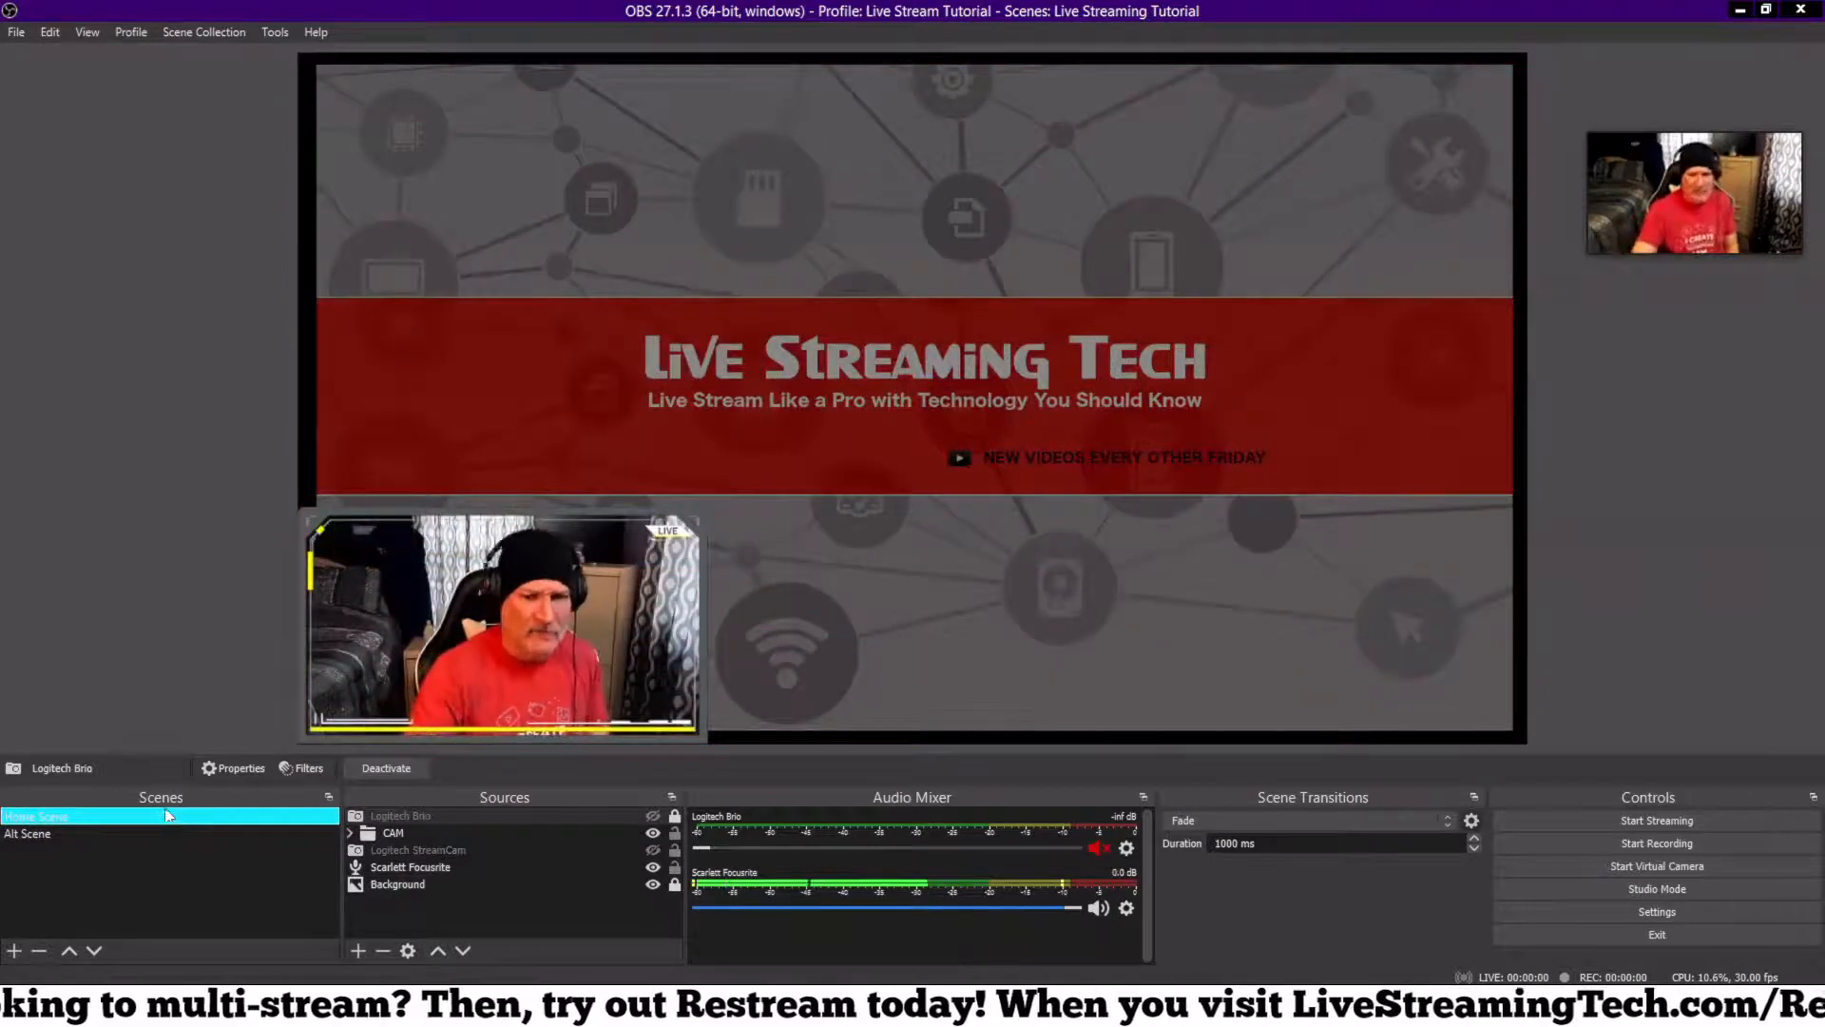
{"action": "left_click", "coordinate": [160, 832]}
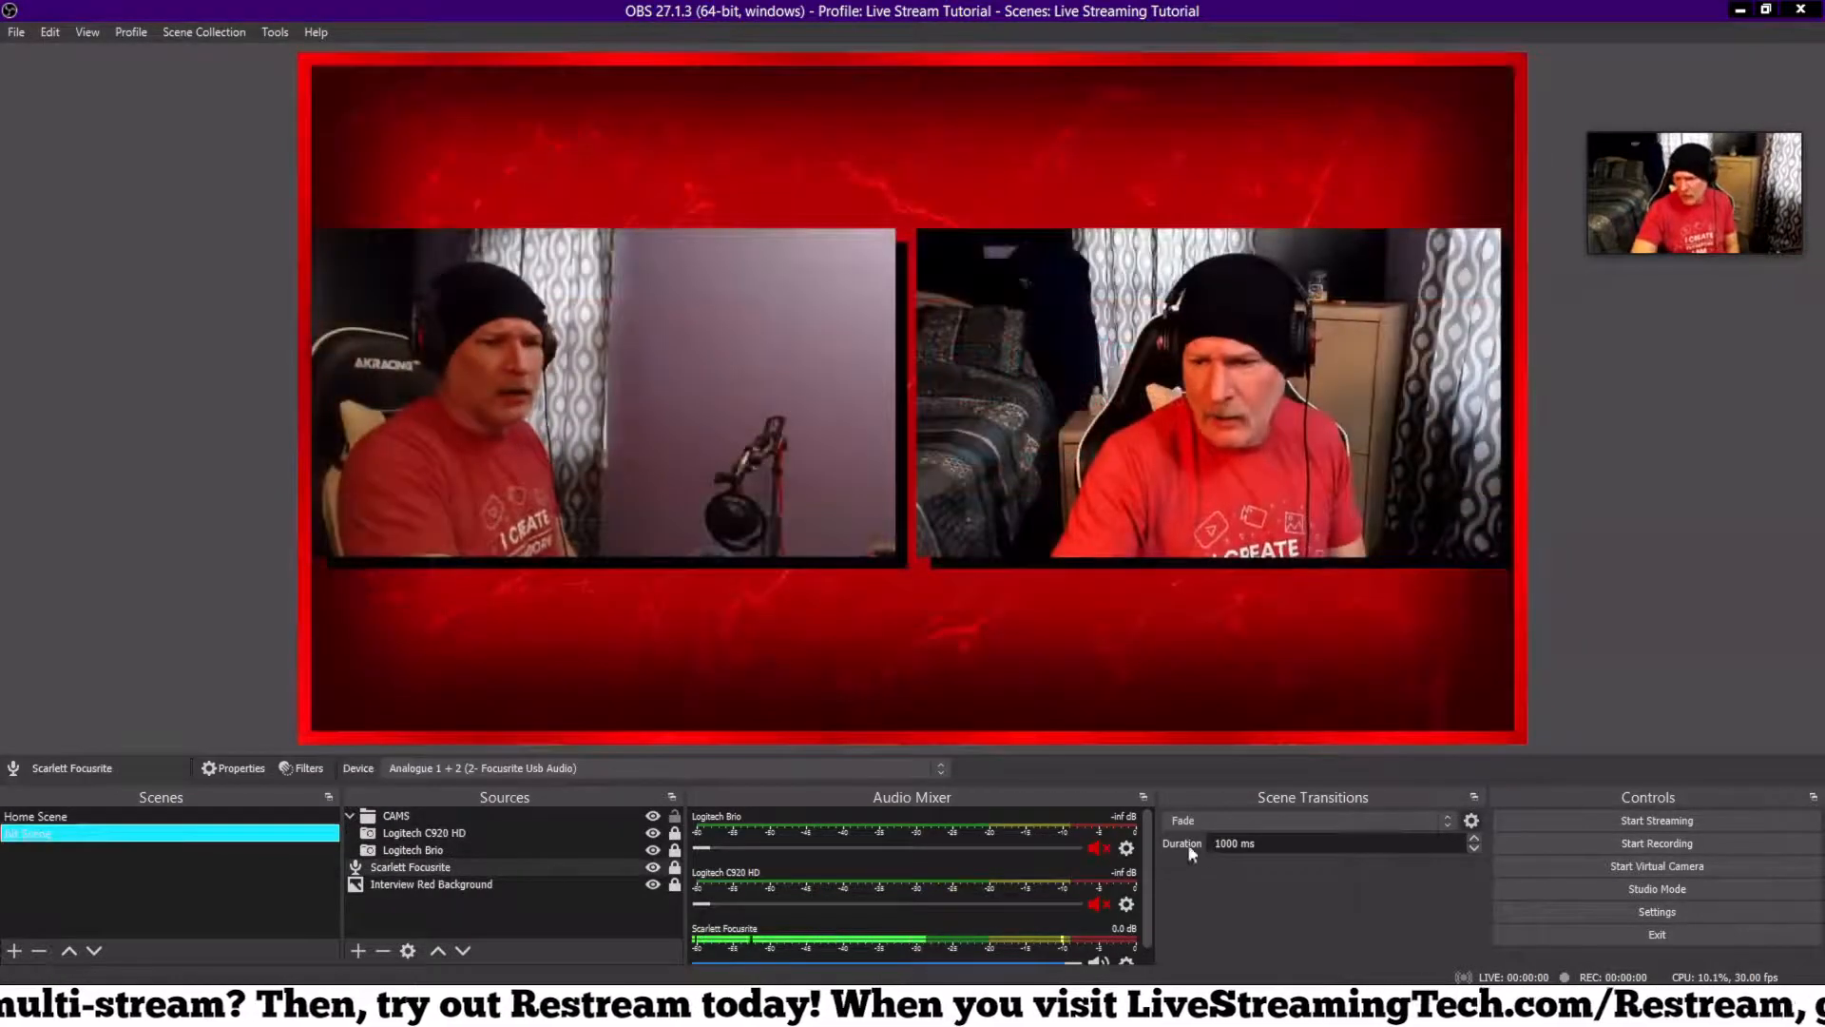
Step: Set the Fade transition's duration to 3000 ms, and test it by switching to Home Scene and back to Alt Scene
{"action": "left_click_drag", "start_coordinate": [1239, 844], "coordinate": [1187, 844]}
{"action": "type", "text": "3000"}
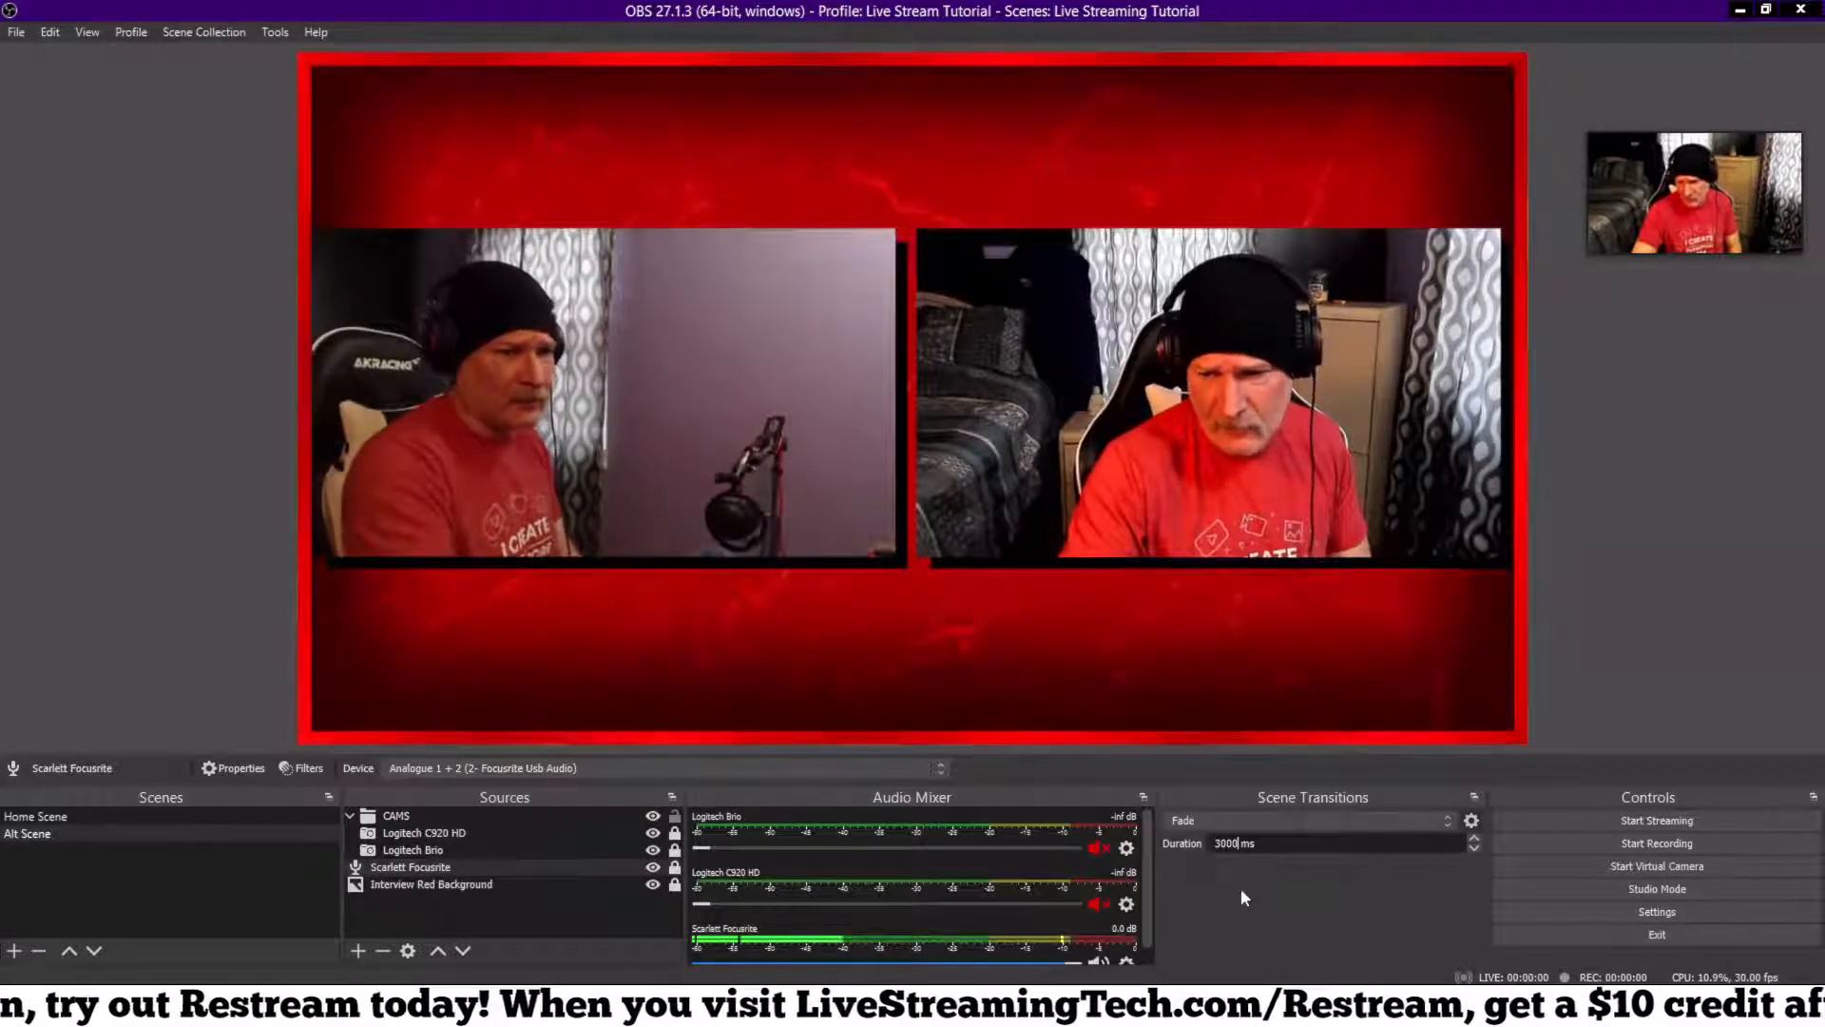
{"action": "left_click", "coordinate": [277, 816]}
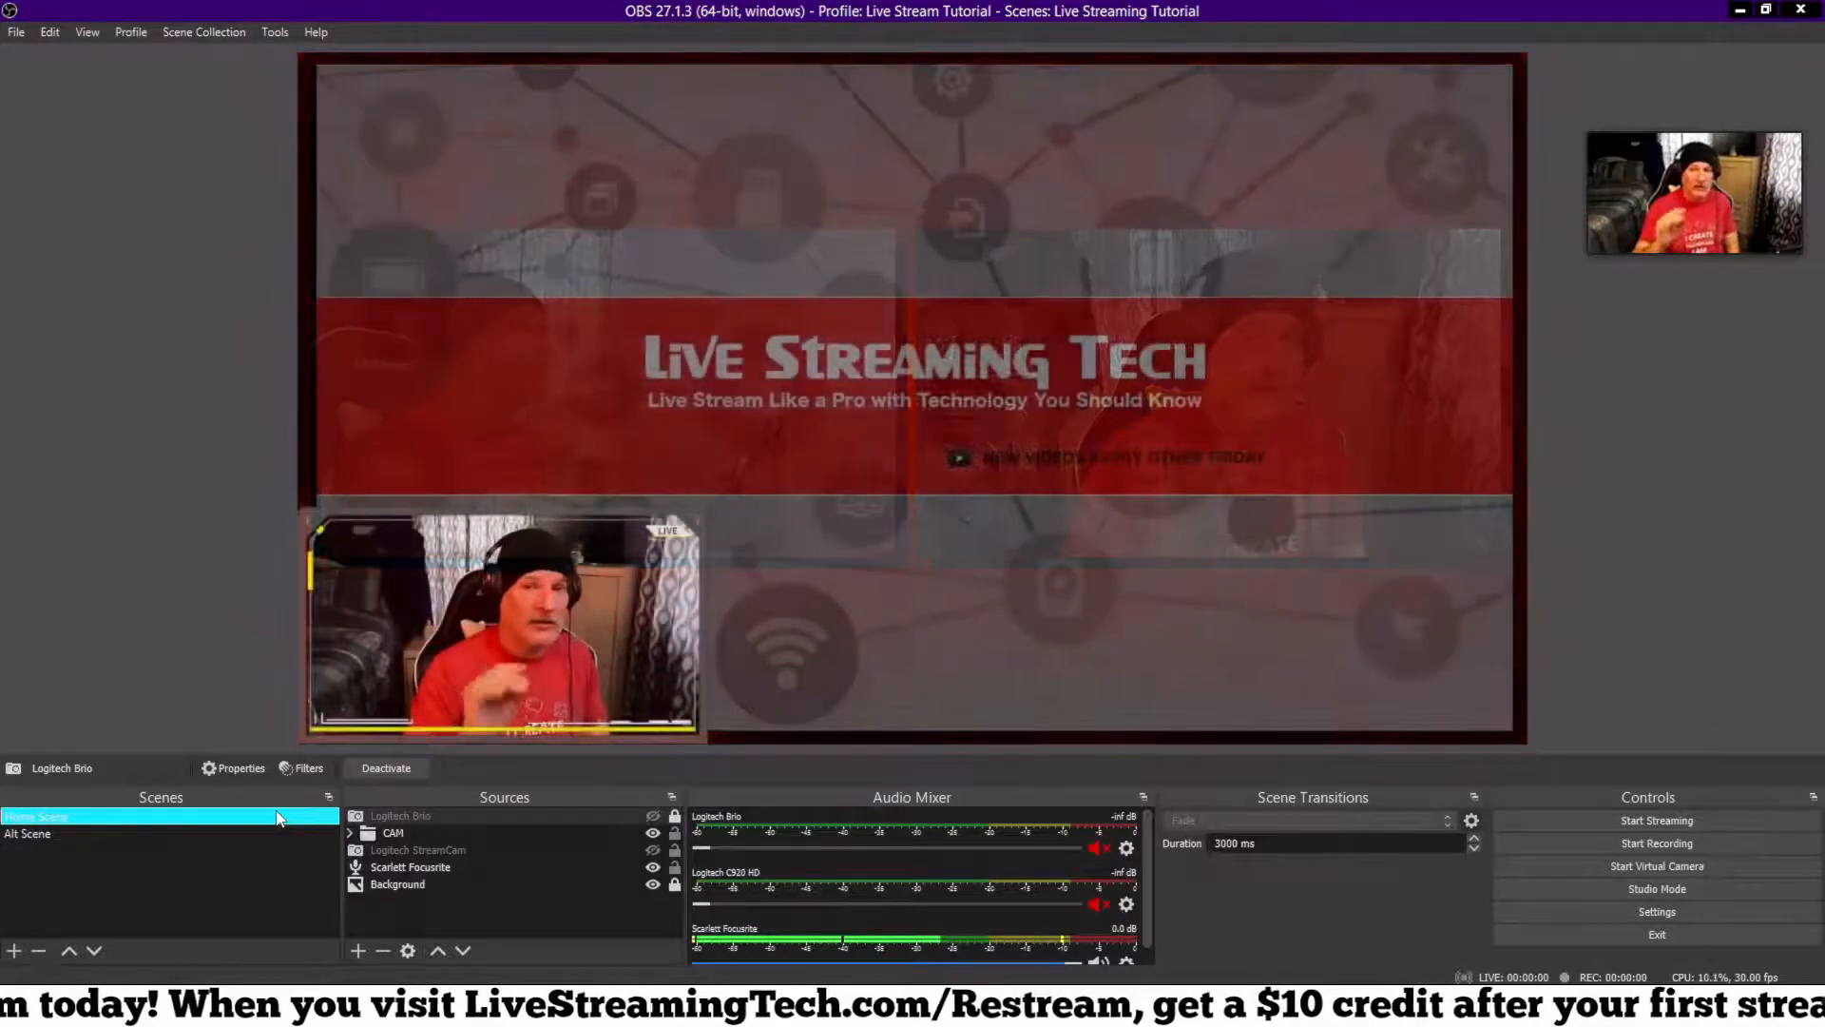
{"action": "left_click", "coordinate": [267, 833]}
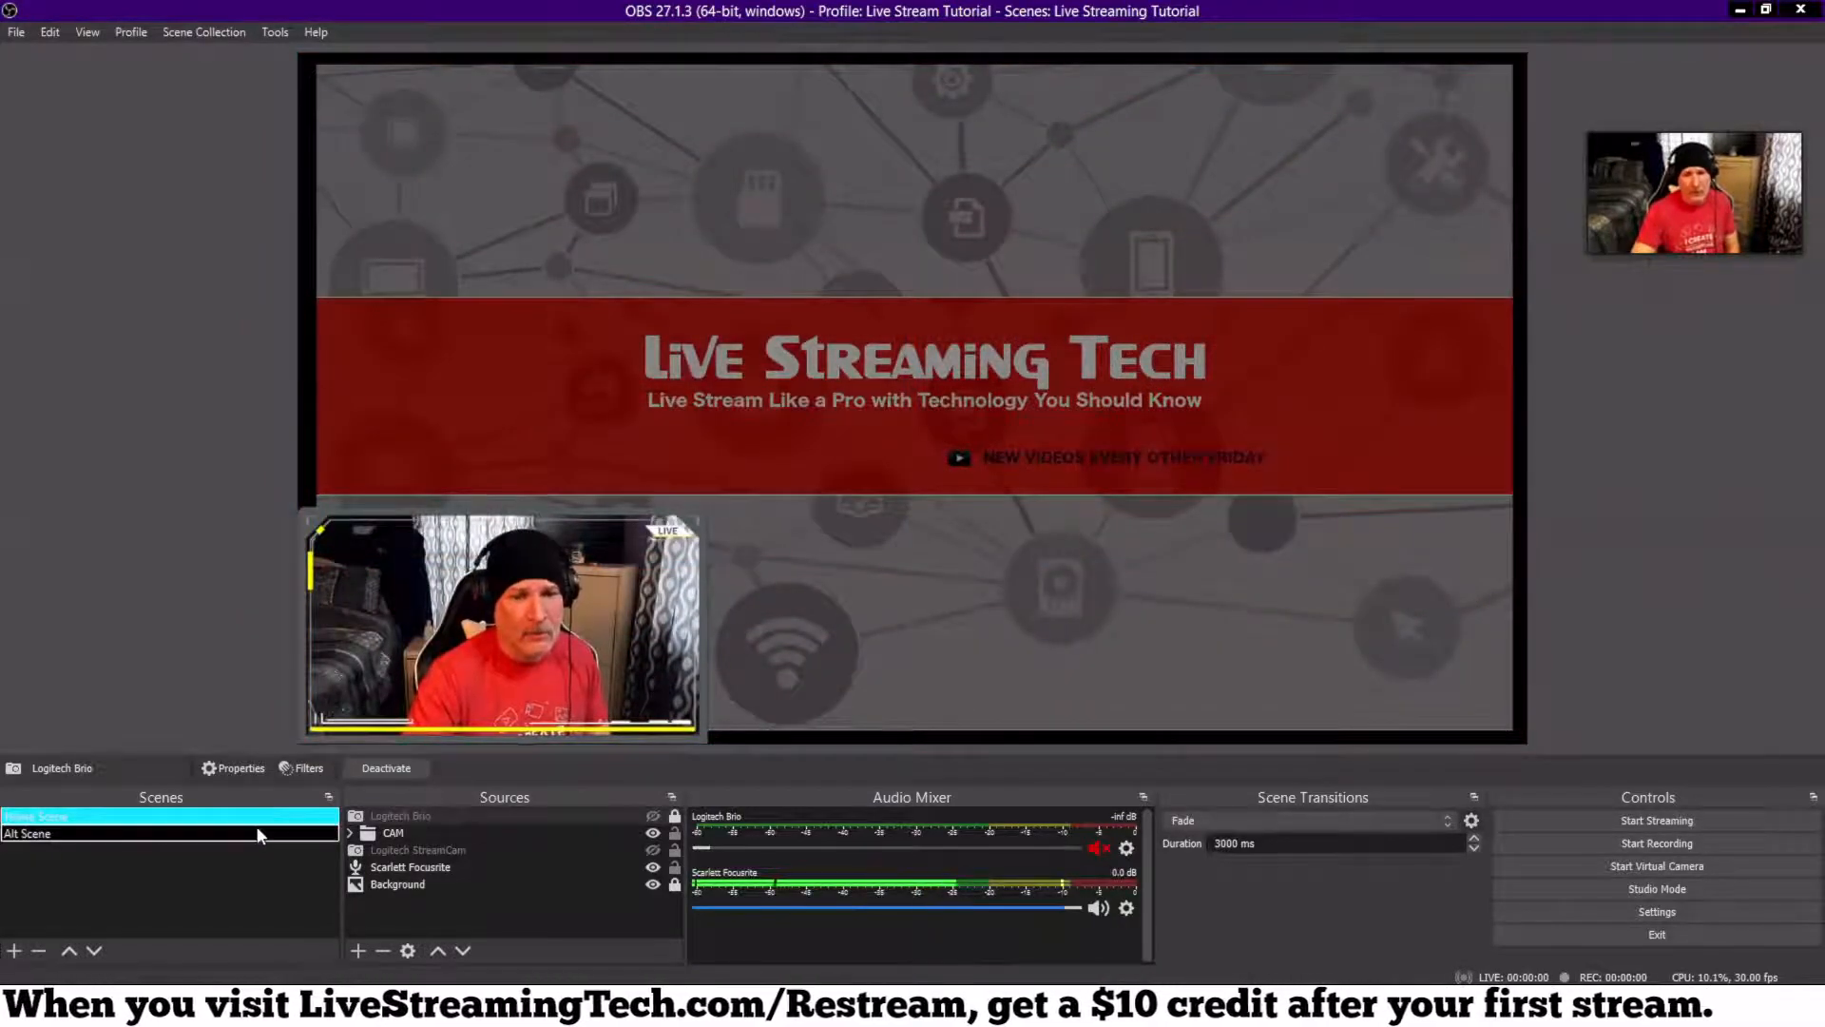